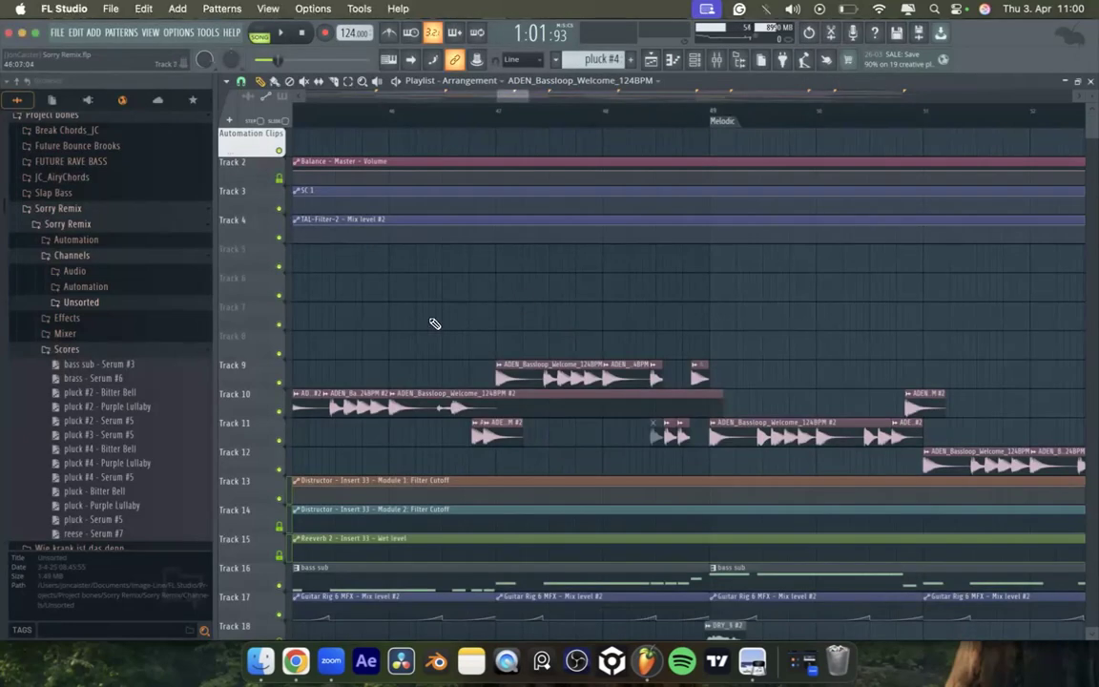
{"action": "scroll", "coordinate": [434, 321], "scroll_direction": "down", "scroll_amount": 6}
{"action": "scroll", "coordinate": [408, 315], "scroll_direction": "down", "scroll_amount": 8}
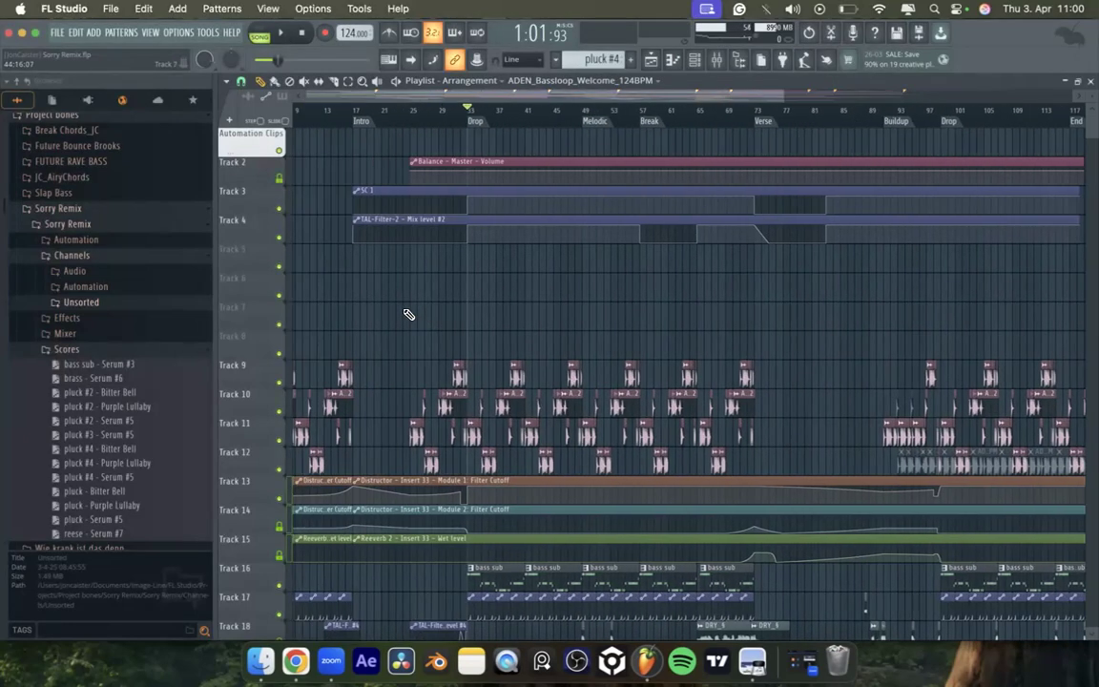
{"action": "scroll", "coordinate": [409, 315], "scroll_direction": "down", "scroll_amount": 8}
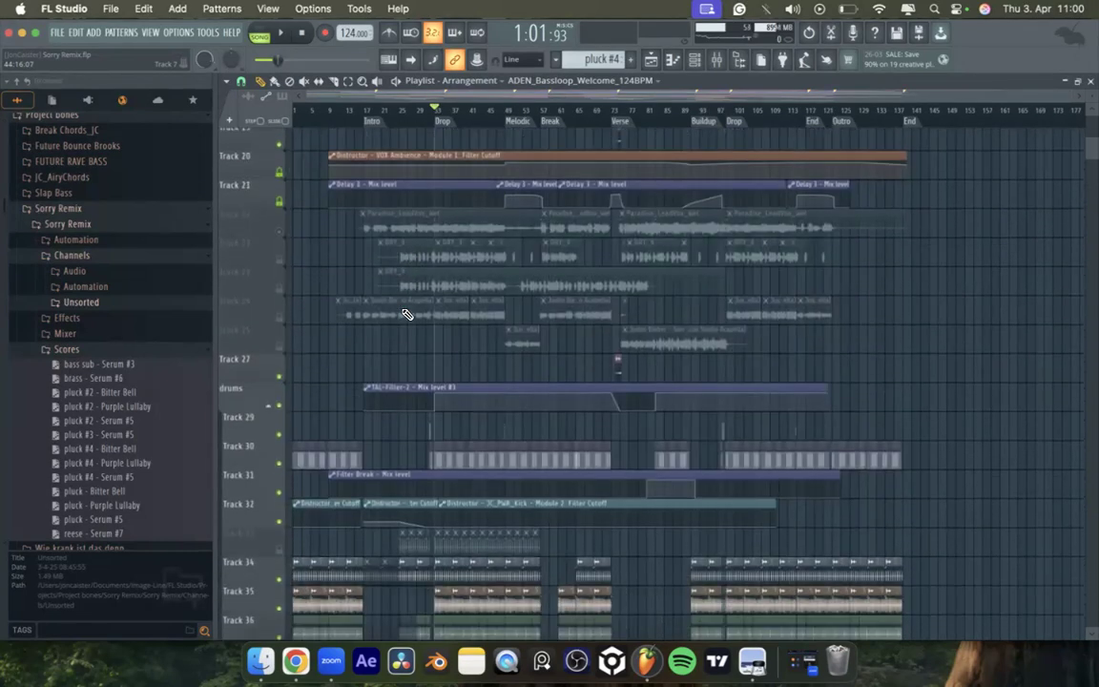
{"action": "scroll", "coordinate": [406, 305], "scroll_direction": "up", "scroll_amount": 2}
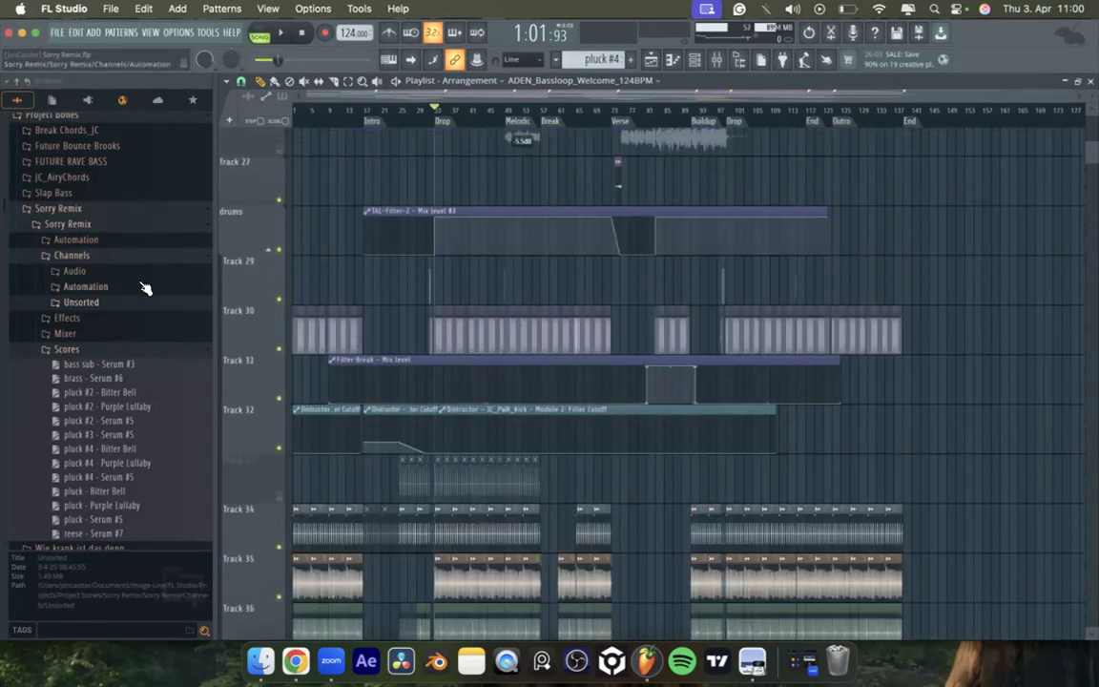
Step: Collapse the Sorry Remix folder and its subfolders under Project bones, and expand the Wie krank ist das denn. folder
{"action": "left_click", "coordinate": [69, 349]}
{"action": "left_click", "coordinate": [69, 224]}
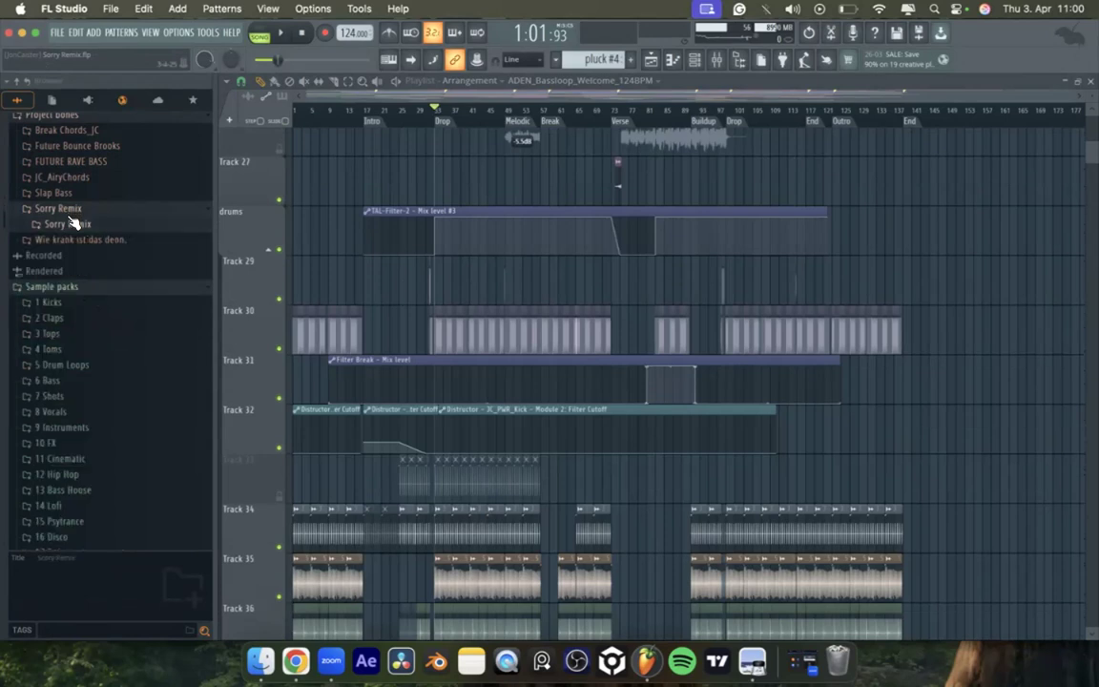
{"action": "scroll", "coordinate": [76, 229], "scroll_direction": "up", "scroll_amount": 4}
{"action": "scroll", "coordinate": [91, 258], "scroll_direction": "up", "scroll_amount": 5}
{"action": "scroll", "coordinate": [111, 343], "scroll_direction": "down", "scroll_amount": 5}
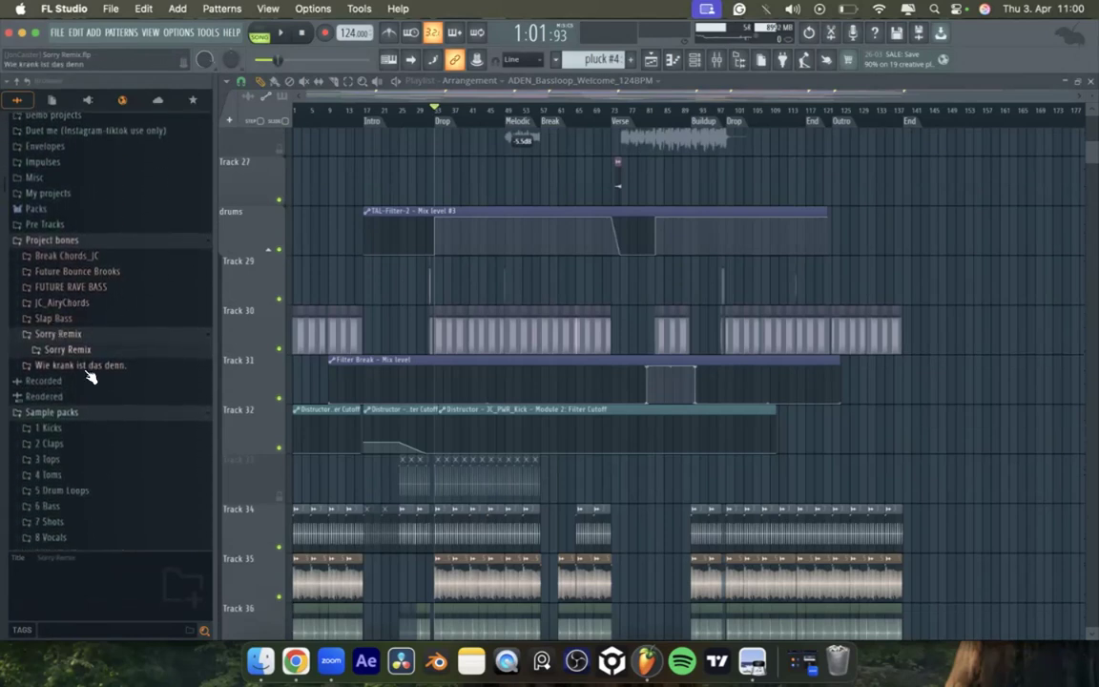
{"action": "left_click", "coordinate": [86, 368]}
{"action": "scroll", "coordinate": [60, 281], "scroll_direction": "down", "scroll_amount": 3}
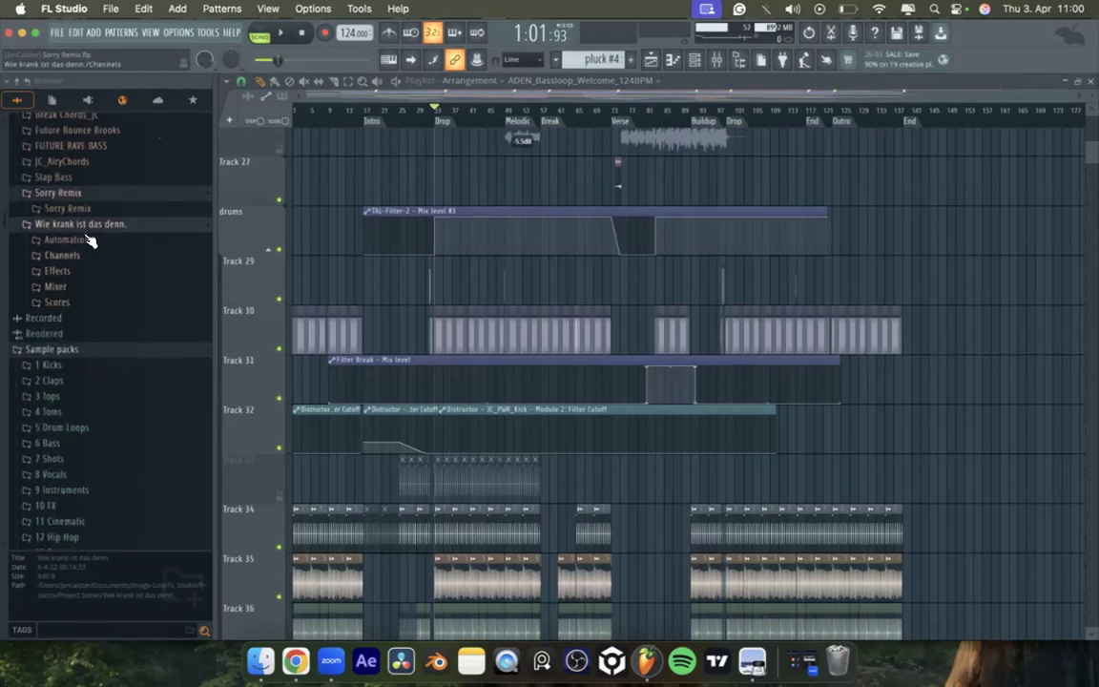
{"action": "left_click", "coordinate": [80, 194]}
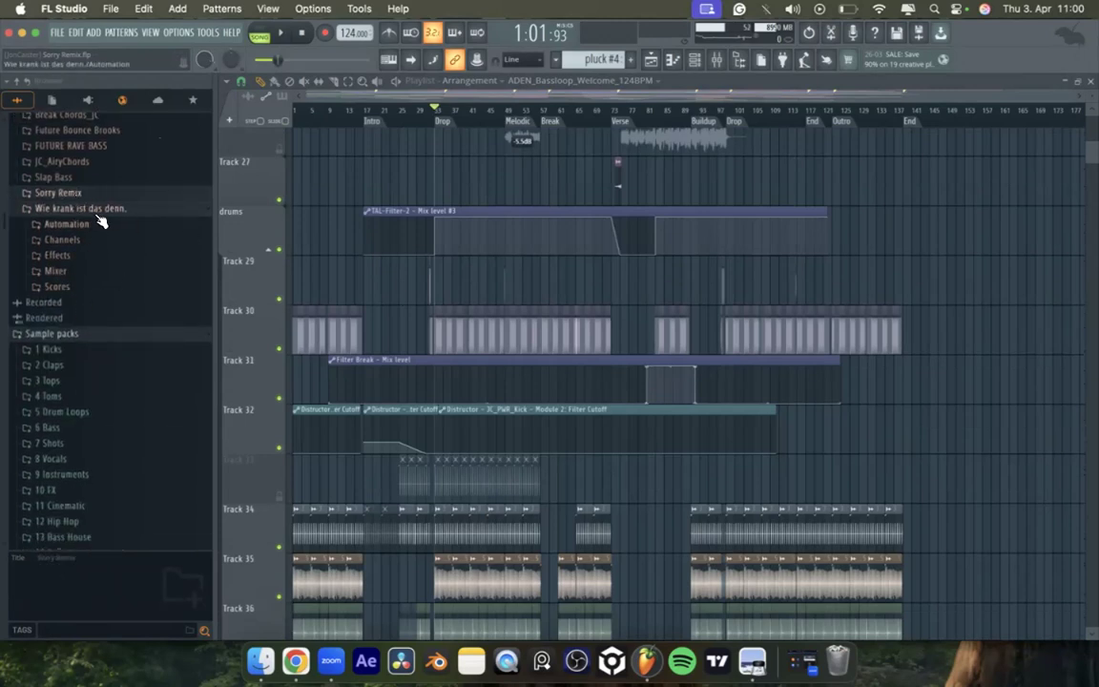
Step: Close and reopen the browser to refresh its folder list, and look over the drum tracks in the playlist
{"action": "double_click", "coordinate": [743, 62]}
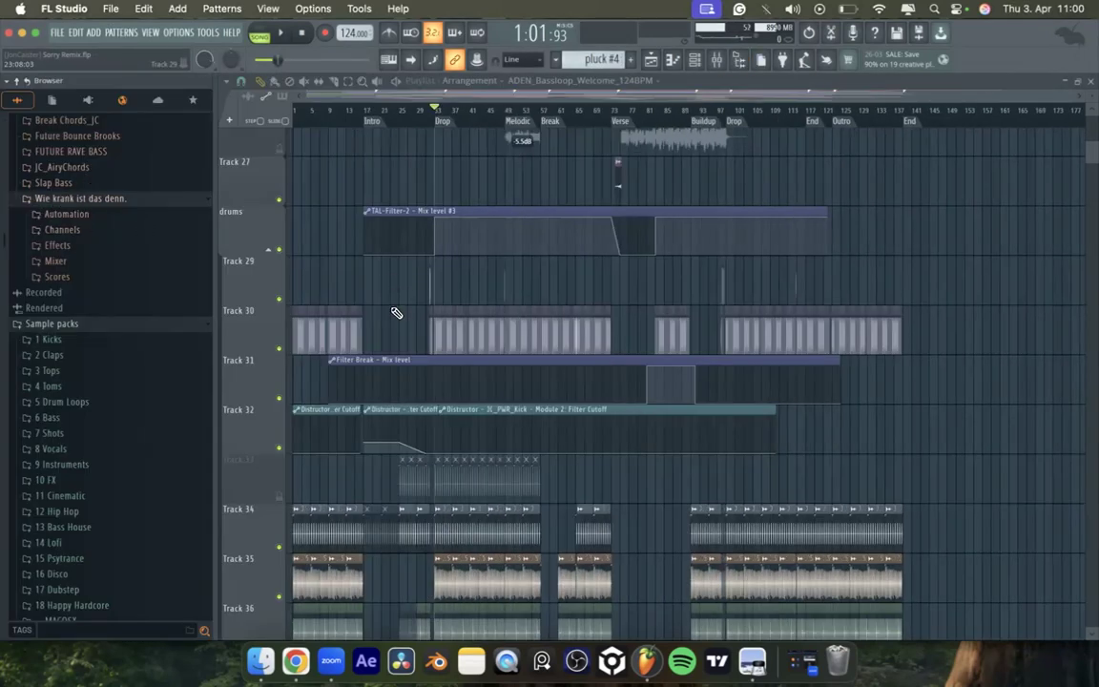
{"action": "scroll", "coordinate": [392, 267], "scroll_direction": "down", "scroll_amount": 5}
{"action": "scroll", "coordinate": [393, 313], "scroll_direction": "up", "scroll_amount": 2}
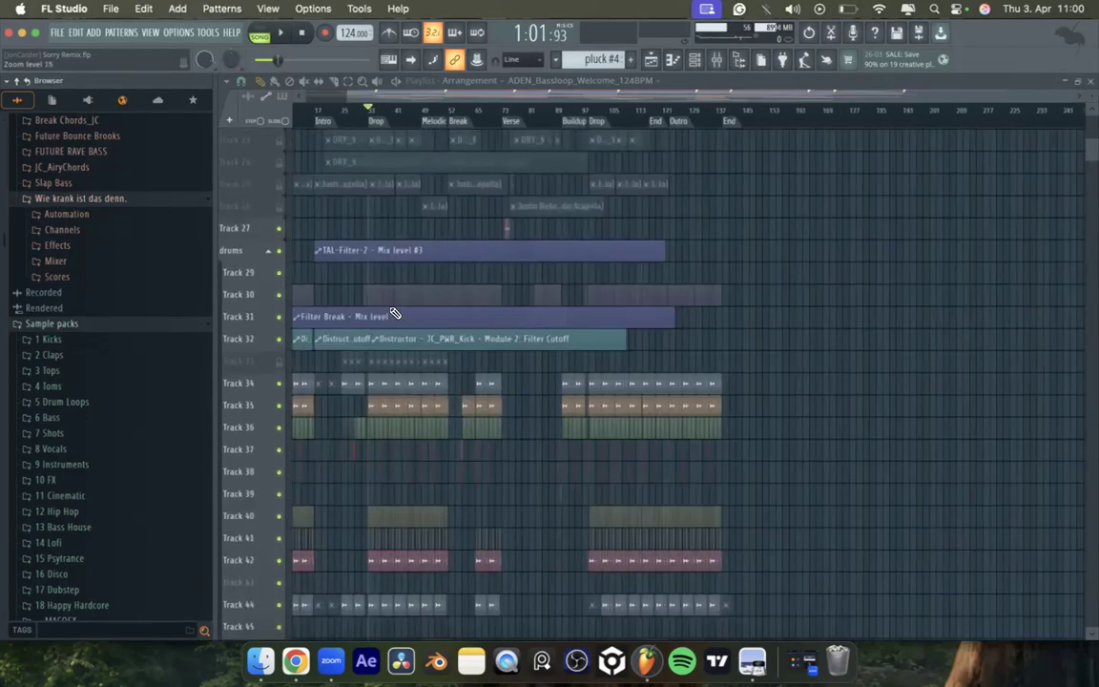
{"action": "scroll", "coordinate": [394, 314], "scroll_direction": "up", "scroll_amount": 2}
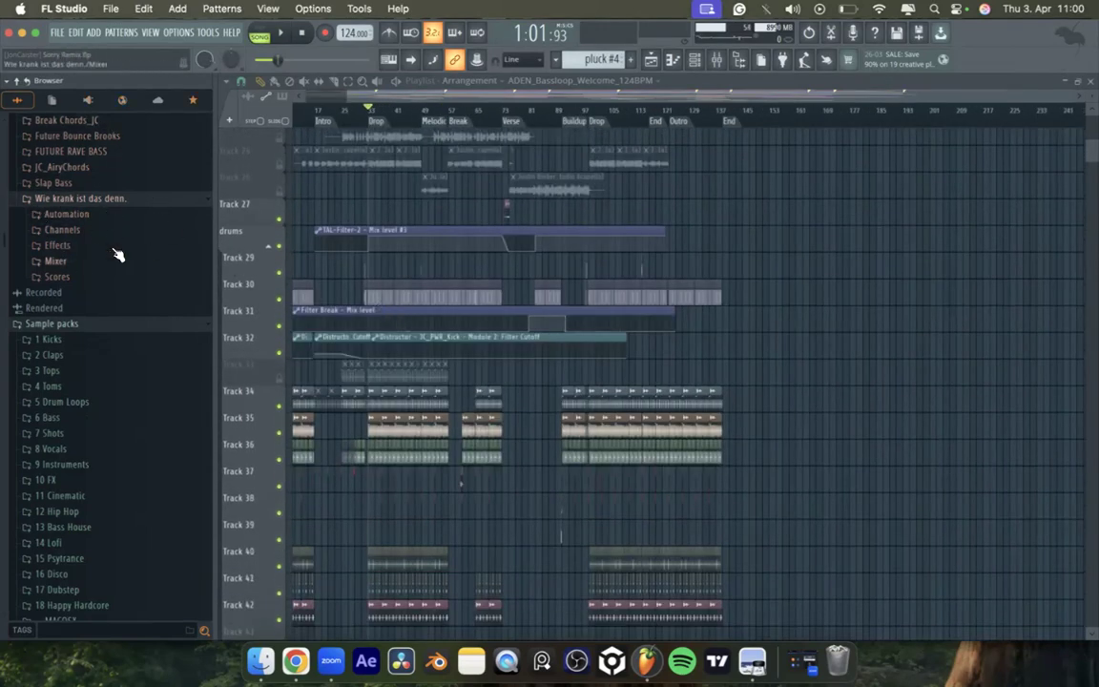
{"action": "scroll", "coordinate": [471, 382], "scroll_direction": "down", "scroll_amount": 4}
{"action": "scroll", "coordinate": [470, 382], "scroll_direction": "up", "scroll_amount": 3}
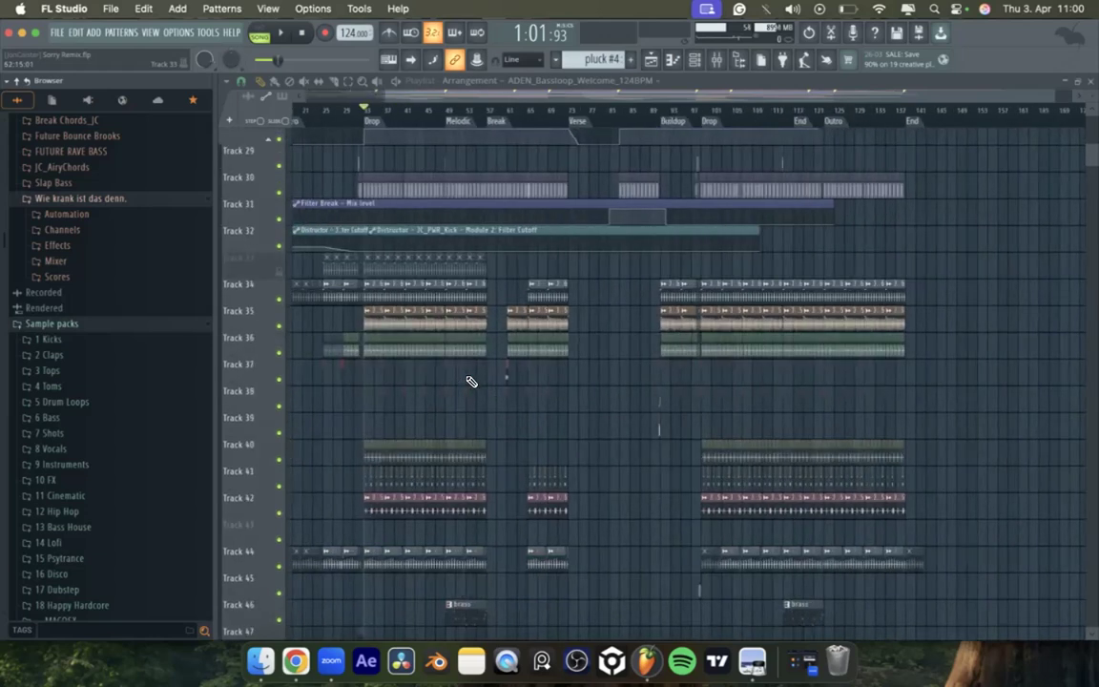
Step: Open the mixer, look through its insert tracks, and close it
{"action": "left_click", "coordinate": [715, 59]}
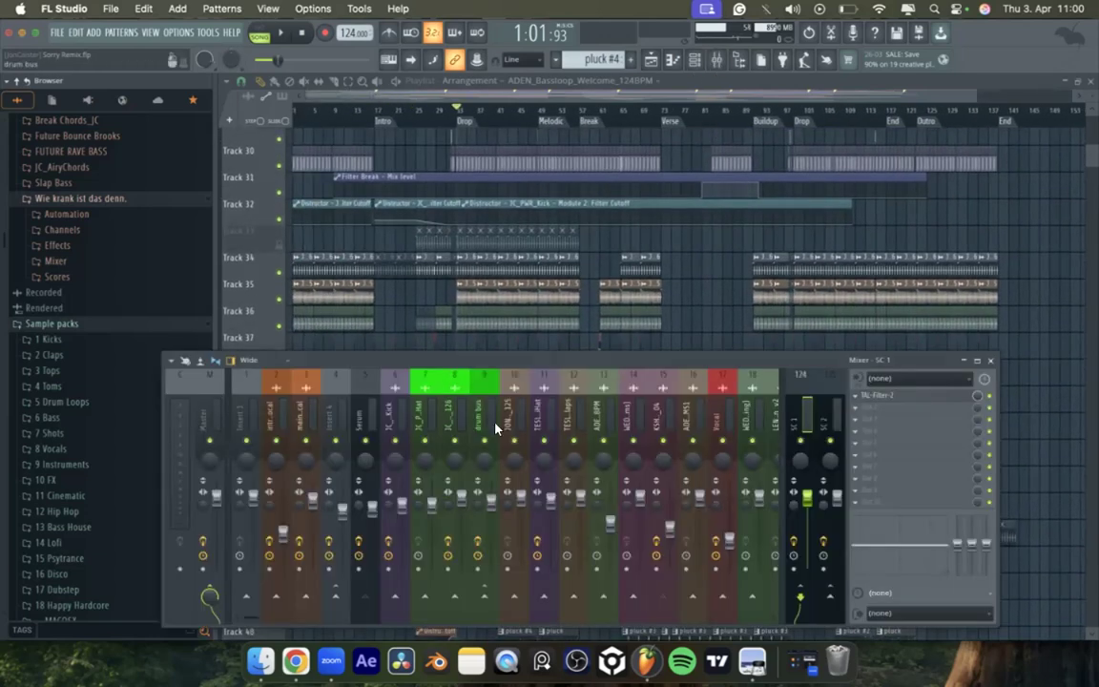
{"action": "scroll", "coordinate": [445, 379], "scroll_direction": "down", "scroll_amount": 5}
{"action": "scroll", "coordinate": [495, 428], "scroll_direction": "down", "scroll_amount": 8}
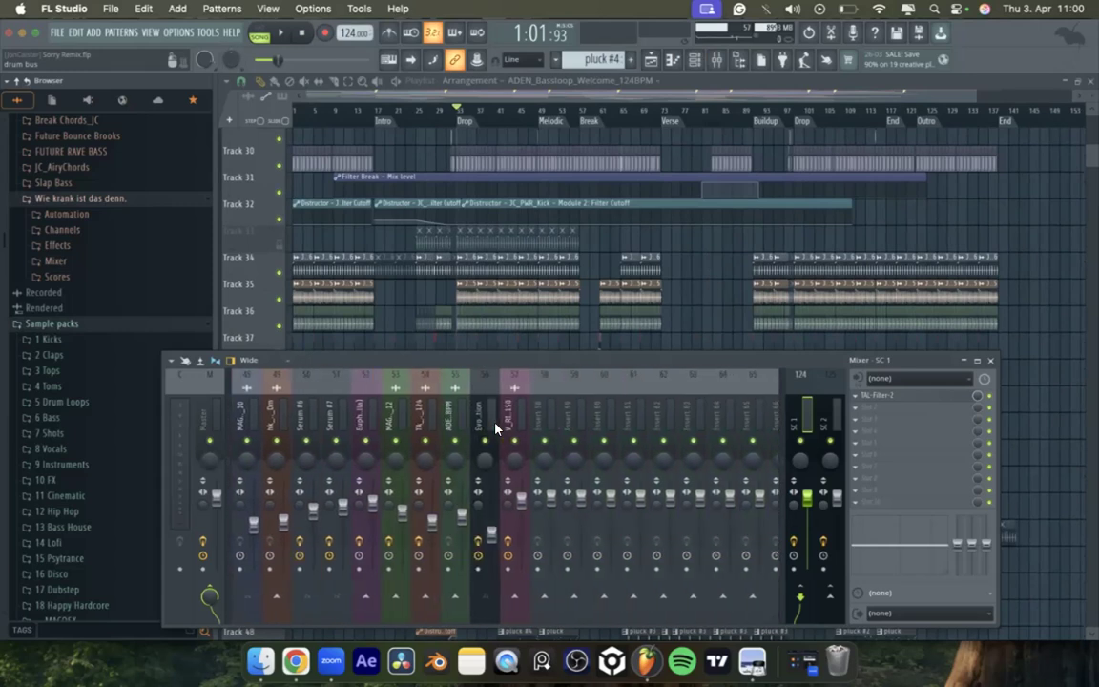
{"action": "scroll", "coordinate": [495, 428], "scroll_direction": "up", "scroll_amount": 10}
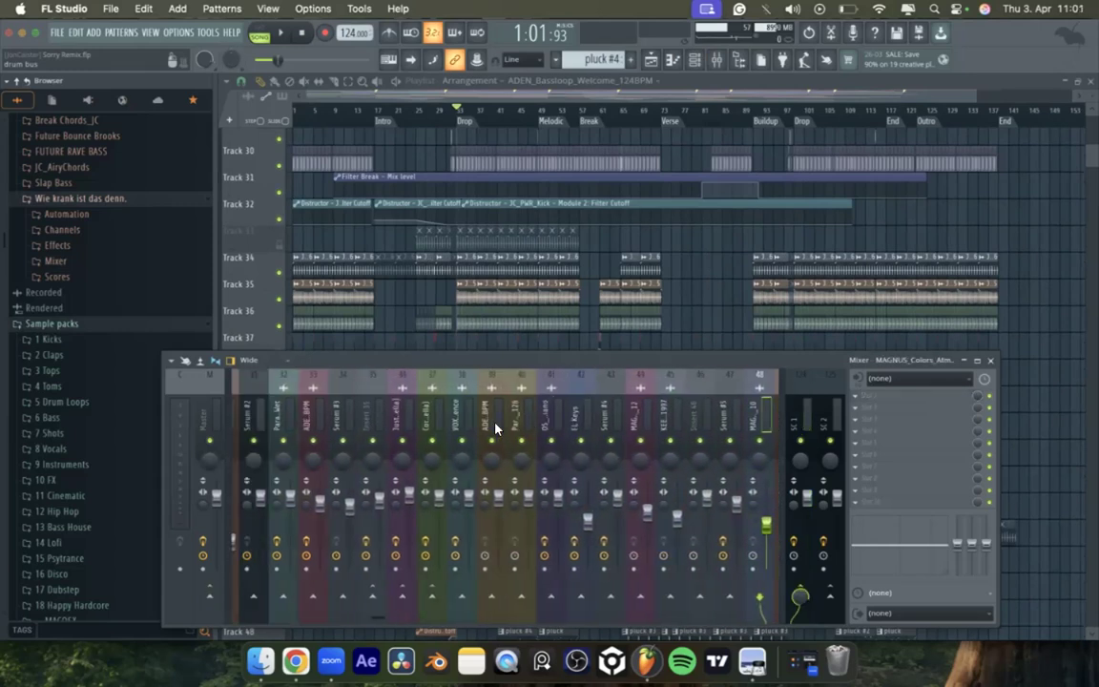
{"action": "scroll", "coordinate": [496, 429], "scroll_direction": "up", "scroll_amount": 3}
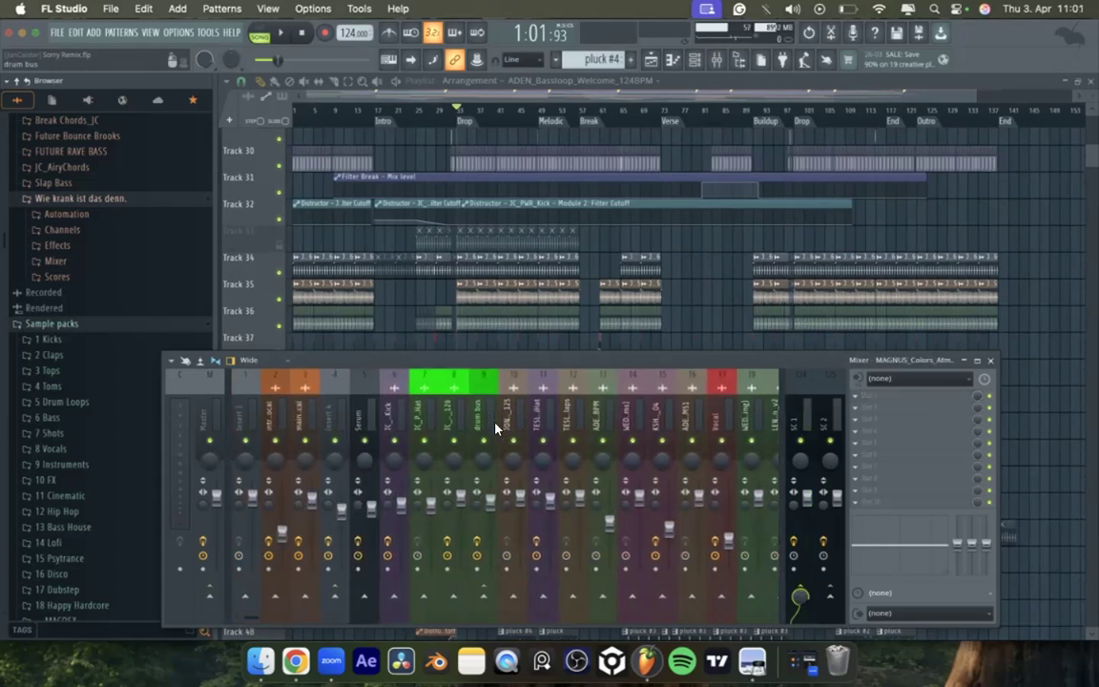
{"action": "left_click", "coordinate": [990, 361]}
Step: Collapse the Wie krank ist das denn. folder under Project bones in the browser
{"action": "scroll", "coordinate": [410, 480], "scroll_direction": "up", "scroll_amount": 15}
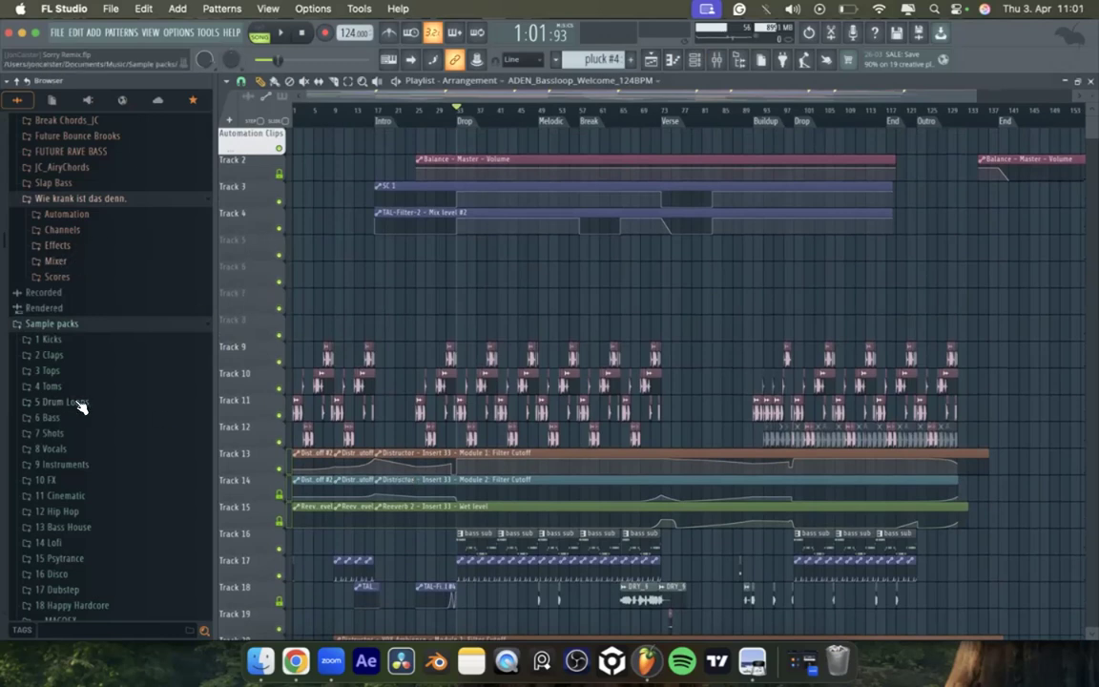
{"action": "scroll", "coordinate": [81, 407], "scroll_direction": "down", "scroll_amount": 5}
{"action": "scroll", "coordinate": [82, 407], "scroll_direction": "down", "scroll_amount": 1}
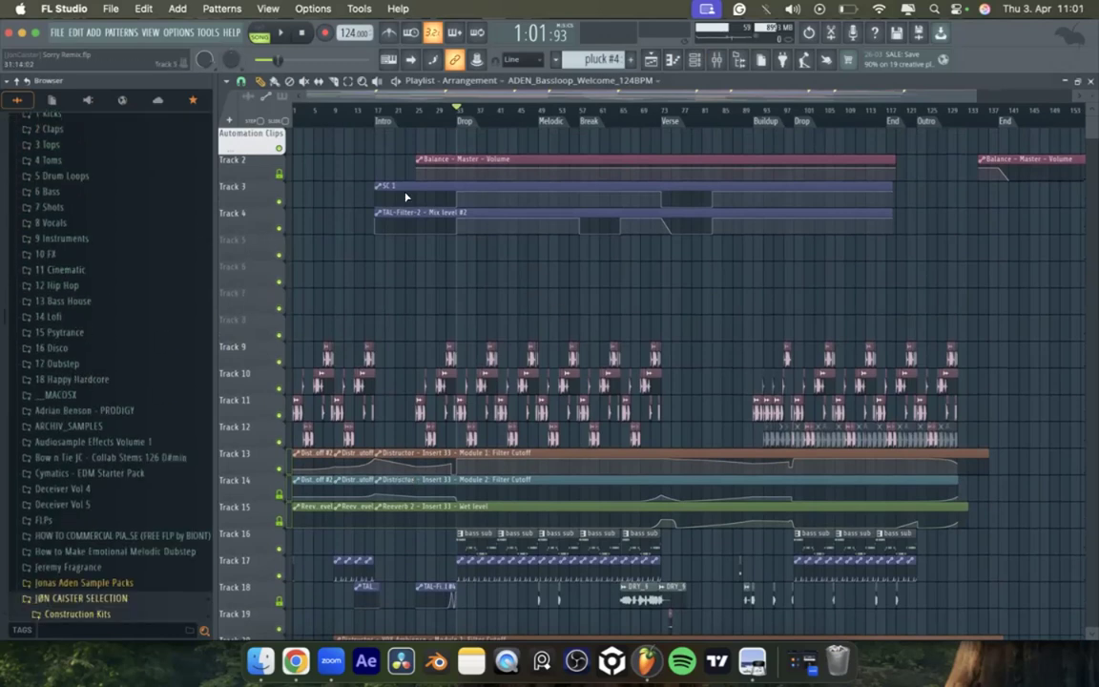
{"action": "scroll", "coordinate": [135, 395], "scroll_direction": "up", "scroll_amount": 10}
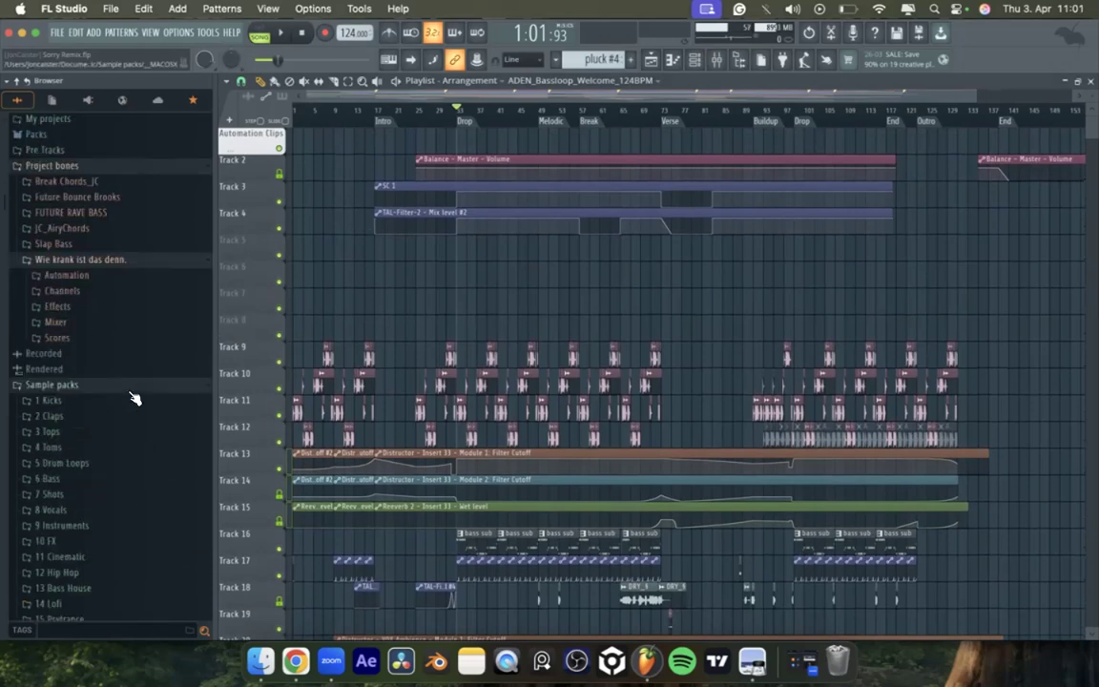
{"action": "scroll", "coordinate": [135, 400], "scroll_direction": "up", "scroll_amount": 1}
{"action": "left_click", "coordinate": [123, 426]}
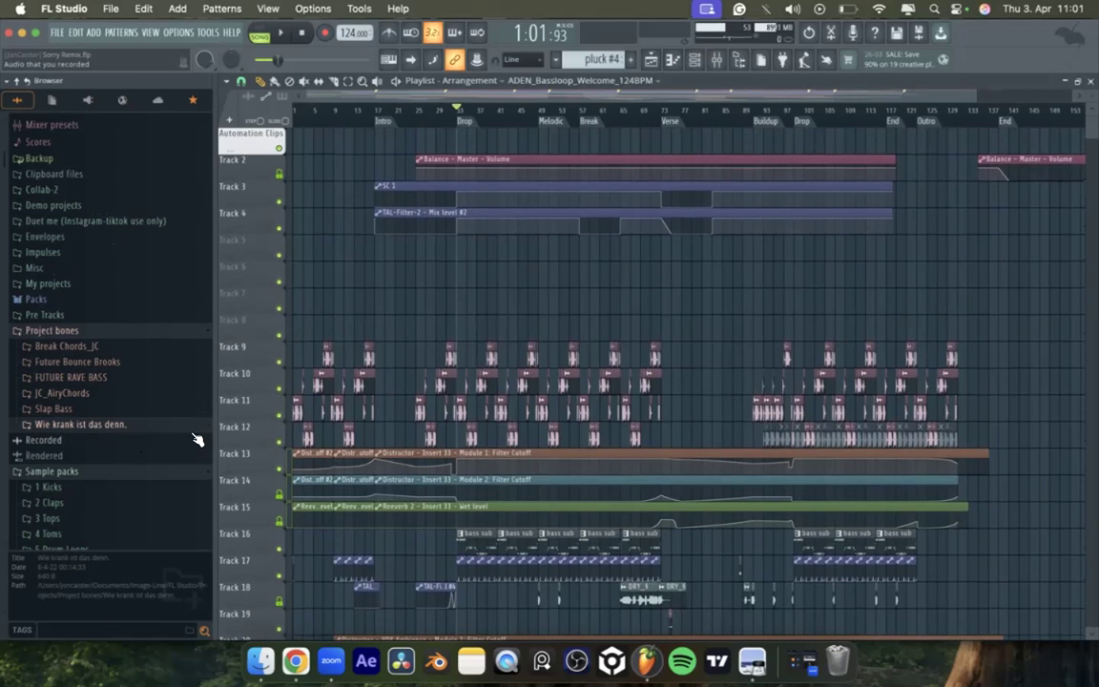
Step: Switch the project window to full screen and look over the arrangement in the playlist
{"action": "left_click", "coordinate": [35, 32]}
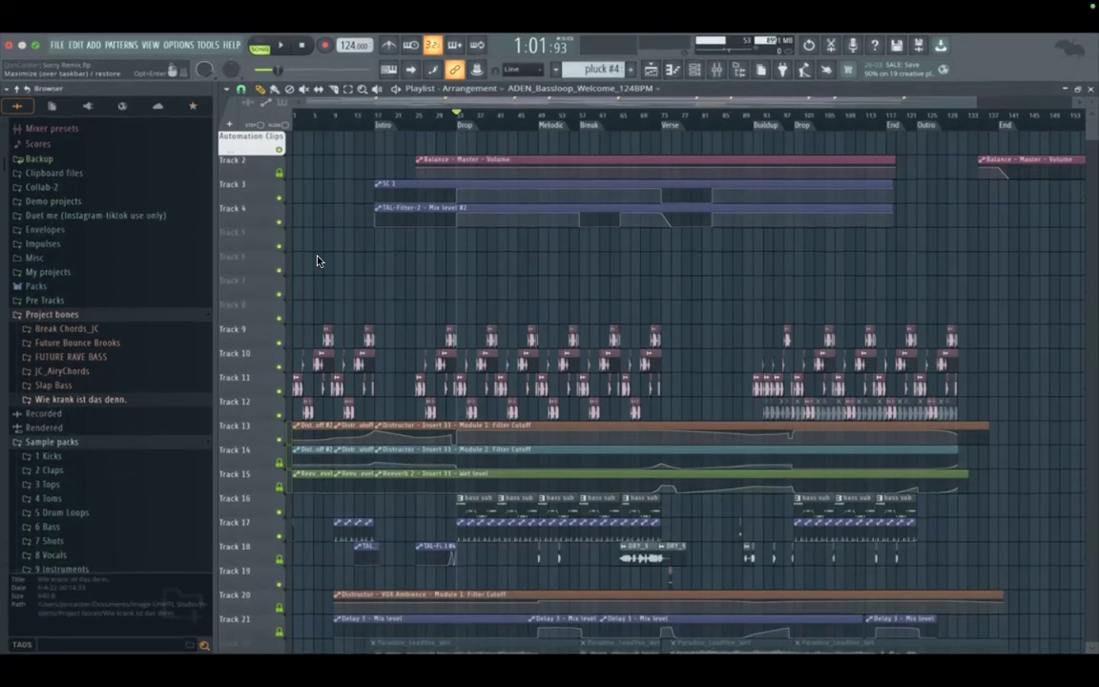
{"action": "scroll", "coordinate": [460, 409], "scroll_direction": "down", "scroll_amount": 4}
{"action": "scroll", "coordinate": [458, 411], "scroll_direction": "up", "scroll_amount": 5}
{"action": "scroll", "coordinate": [458, 410], "scroll_direction": "left", "scroll_amount": 3}
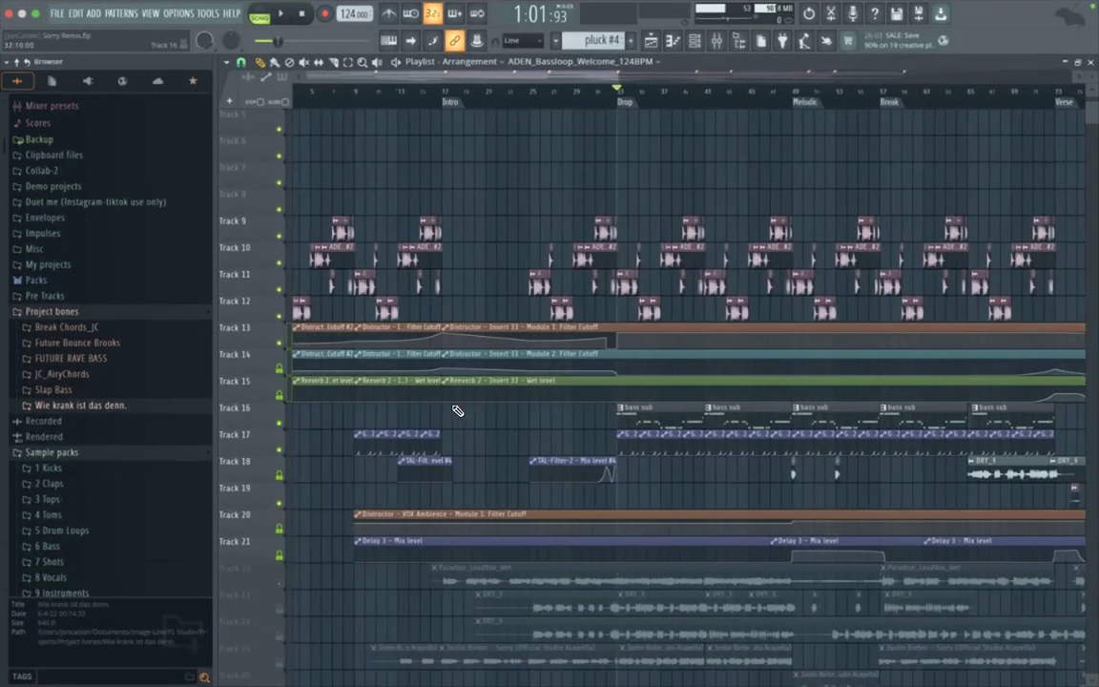
{"action": "scroll", "coordinate": [458, 410], "scroll_direction": "down", "scroll_amount": 5}
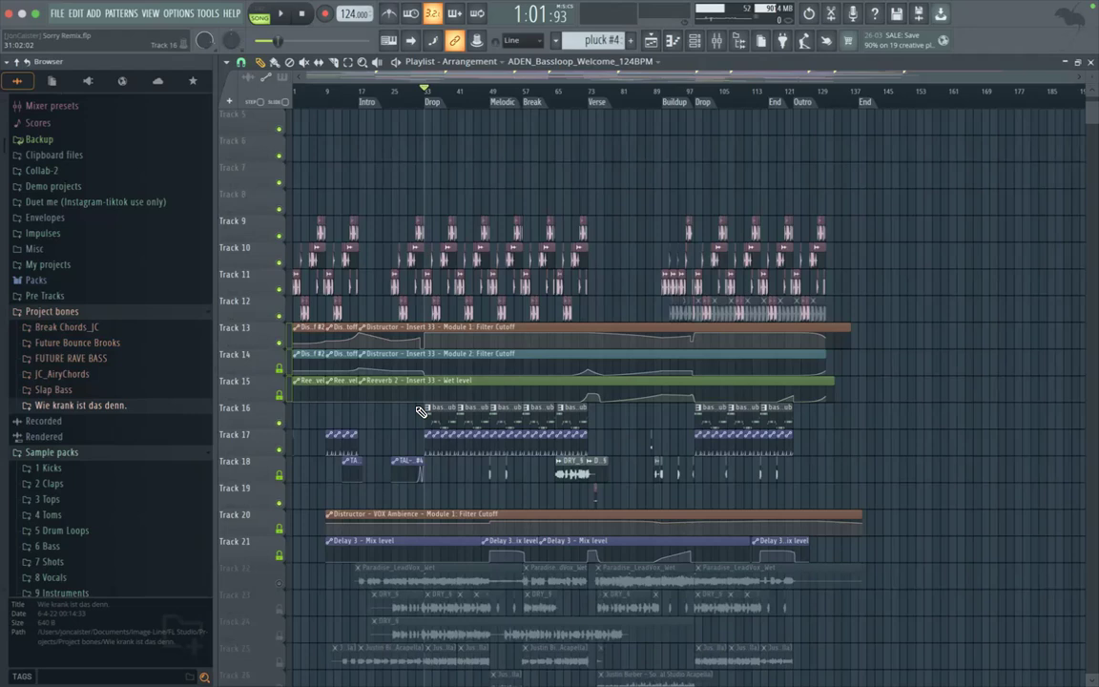
{"action": "scroll", "coordinate": [405, 310], "scroll_direction": "up", "scroll_amount": 4}
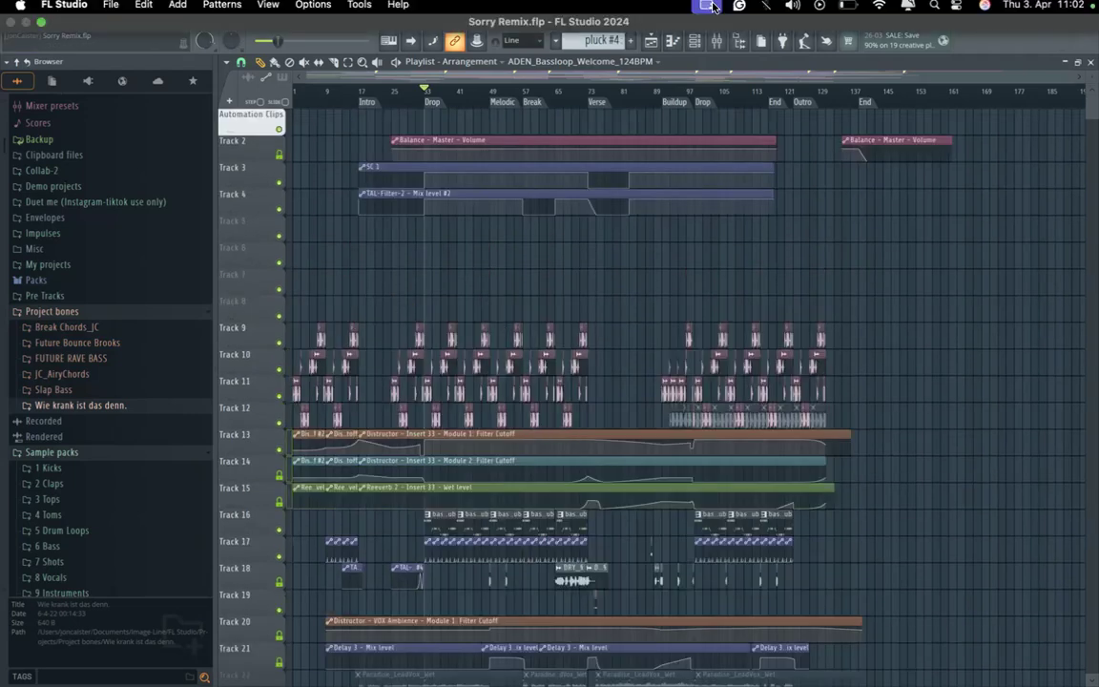
{"action": "left_click", "coordinate": [848, 6]}
{"action": "left_click", "coordinate": [454, 288]}
{"action": "scroll", "coordinate": [403, 265], "scroll_direction": "down", "scroll_amount": 2}
{"action": "scroll", "coordinate": [403, 265], "scroll_direction": "up", "scroll_amount": 2}
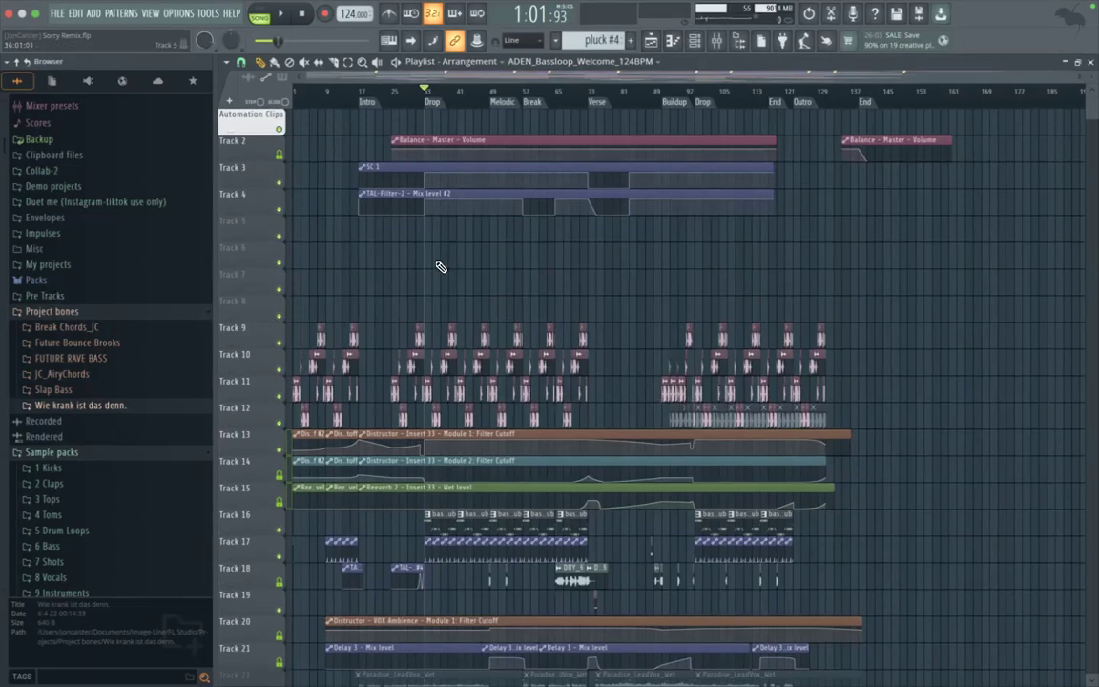
{"action": "scroll", "coordinate": [440, 267], "scroll_direction": "down", "scroll_amount": 10}
{"action": "scroll", "coordinate": [440, 267], "scroll_direction": "up", "scroll_amount": 6}
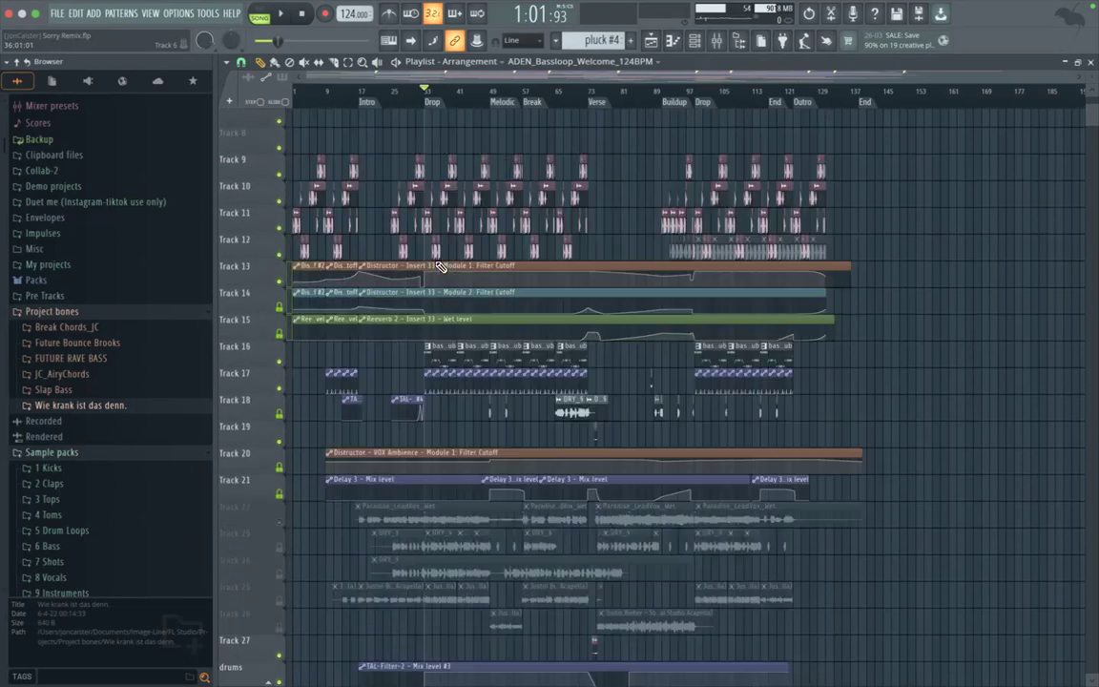
Step: Delete the muted bass loop clips on Tracks 9 and 11 just before the Intro marker at bar 17
{"action": "scroll", "coordinate": [440, 267], "scroll_direction": "up", "scroll_amount": 6}
{"action": "scroll", "coordinate": [389, 281], "scroll_direction": "up", "scroll_amount": 5}
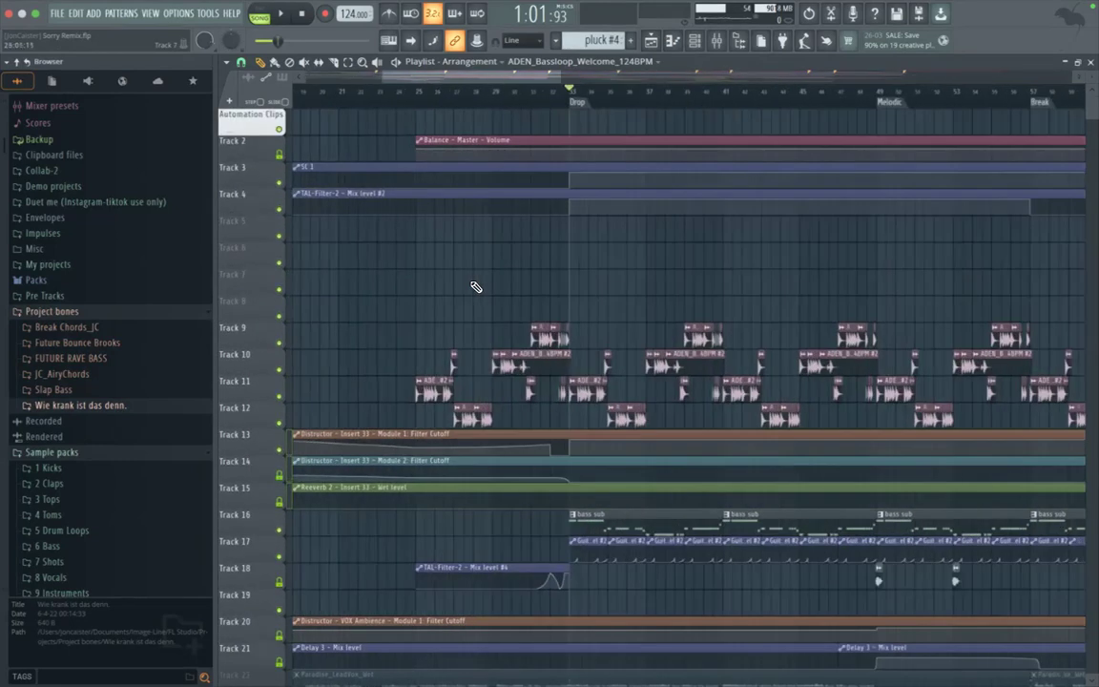
{"action": "scroll", "coordinate": [478, 287], "scroll_direction": "down", "scroll_amount": 3}
{"action": "scroll", "coordinate": [379, 325], "scroll_direction": "up", "scroll_amount": 6}
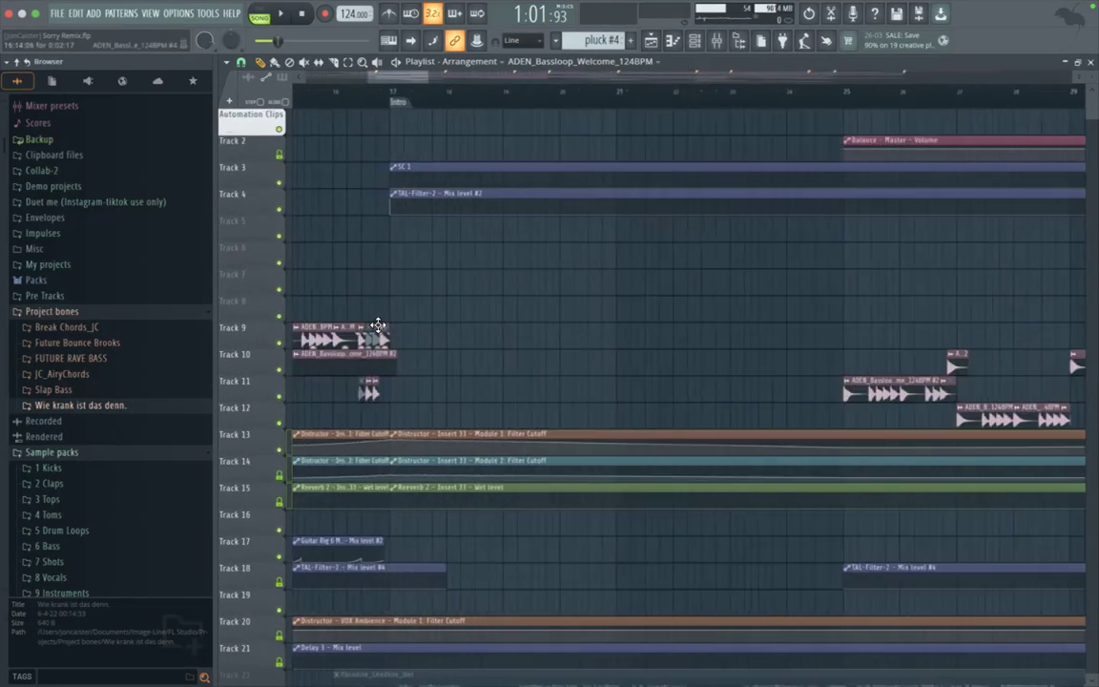
{"action": "scroll", "coordinate": [430, 385], "scroll_direction": "up", "scroll_amount": 2}
{"action": "right_click", "coordinate": [465, 393]}
{"action": "right_click", "coordinate": [480, 335]}
{"action": "right_click", "coordinate": [492, 336]}
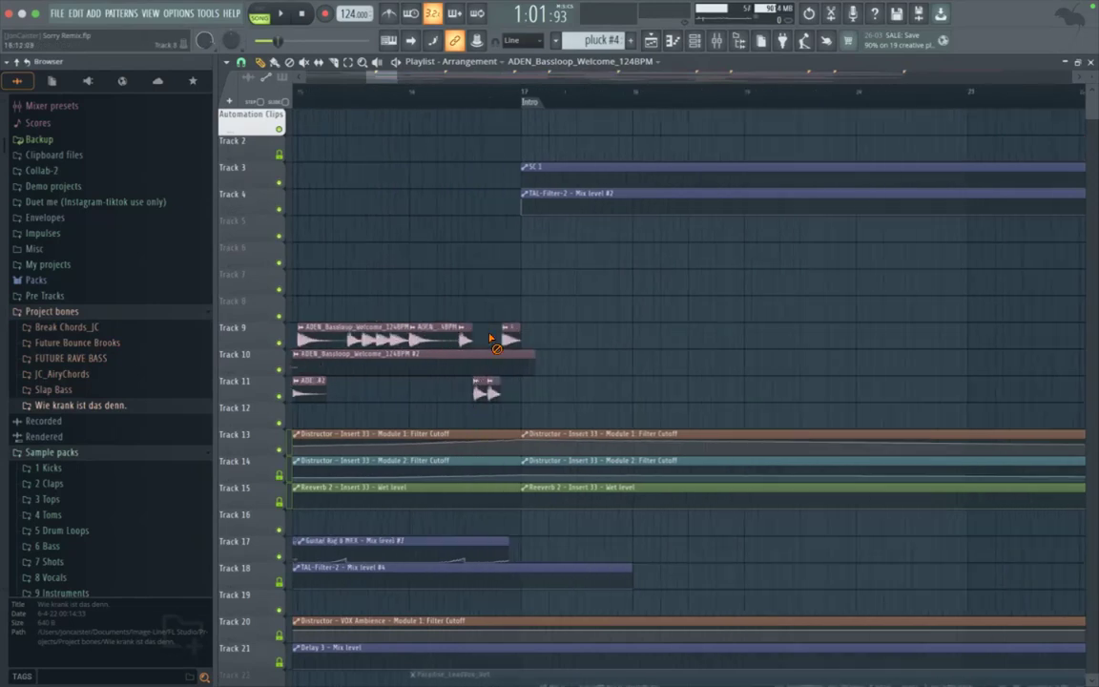
Step: Delete the muted bass loop clips on Tracks 9 and 11 just before bar 9
{"action": "scroll", "coordinate": [488, 334], "scroll_direction": "down", "scroll_amount": 3}
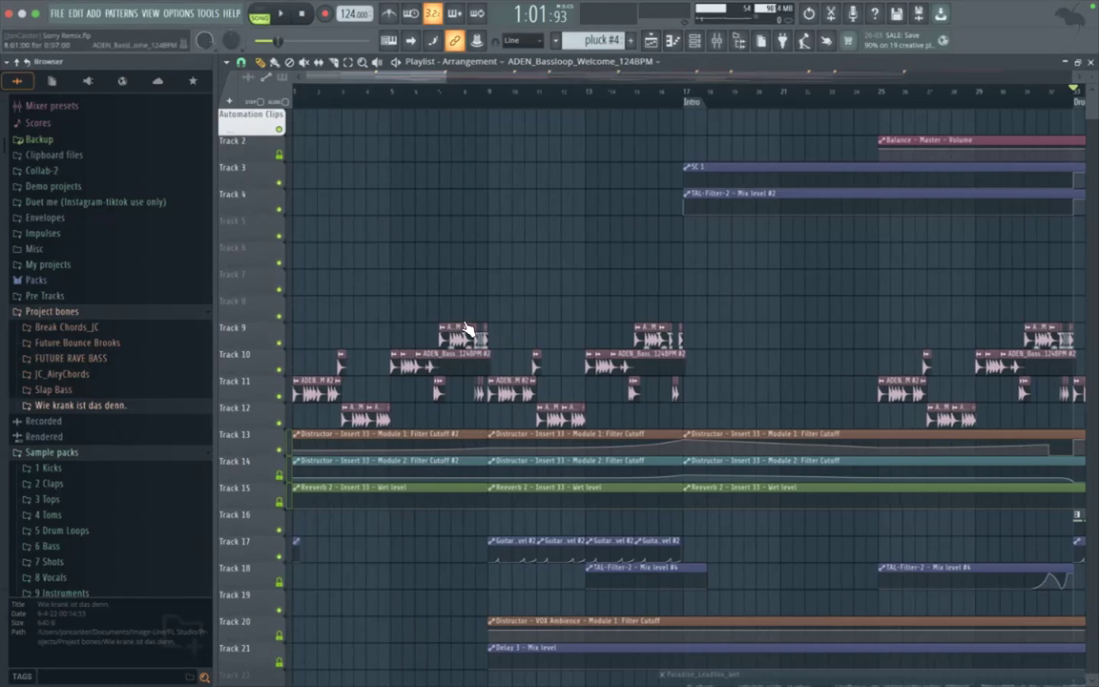
{"action": "scroll", "coordinate": [468, 329], "scroll_direction": "up", "scroll_amount": 4}
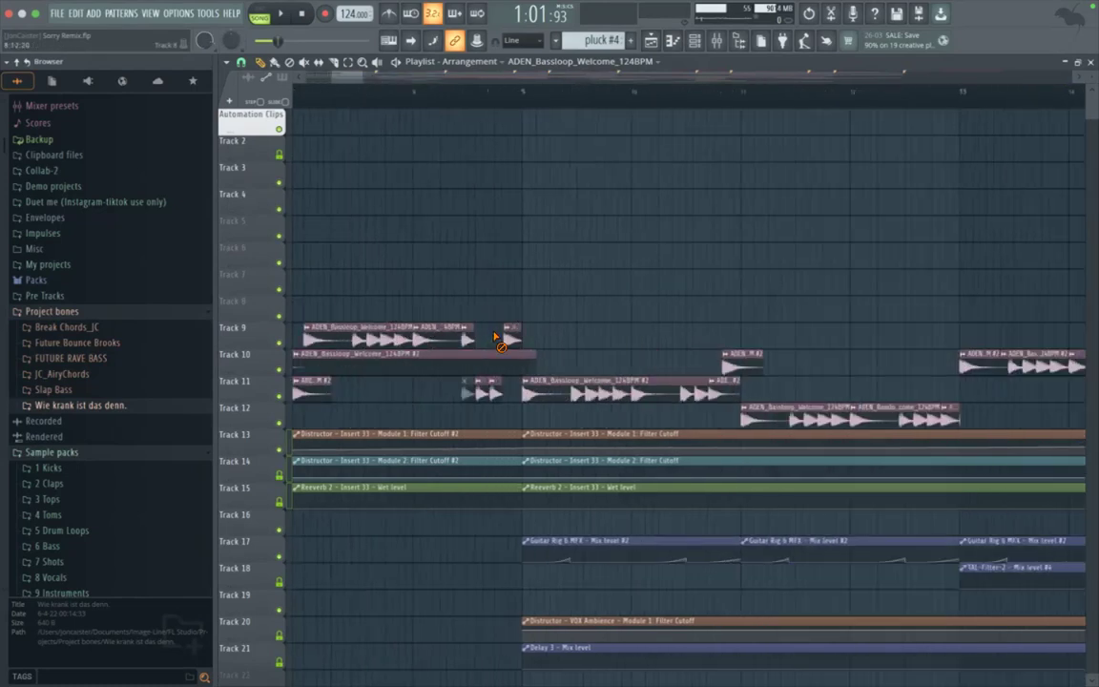
{"action": "scroll", "coordinate": [466, 393], "scroll_direction": "down", "scroll_amount": 8}
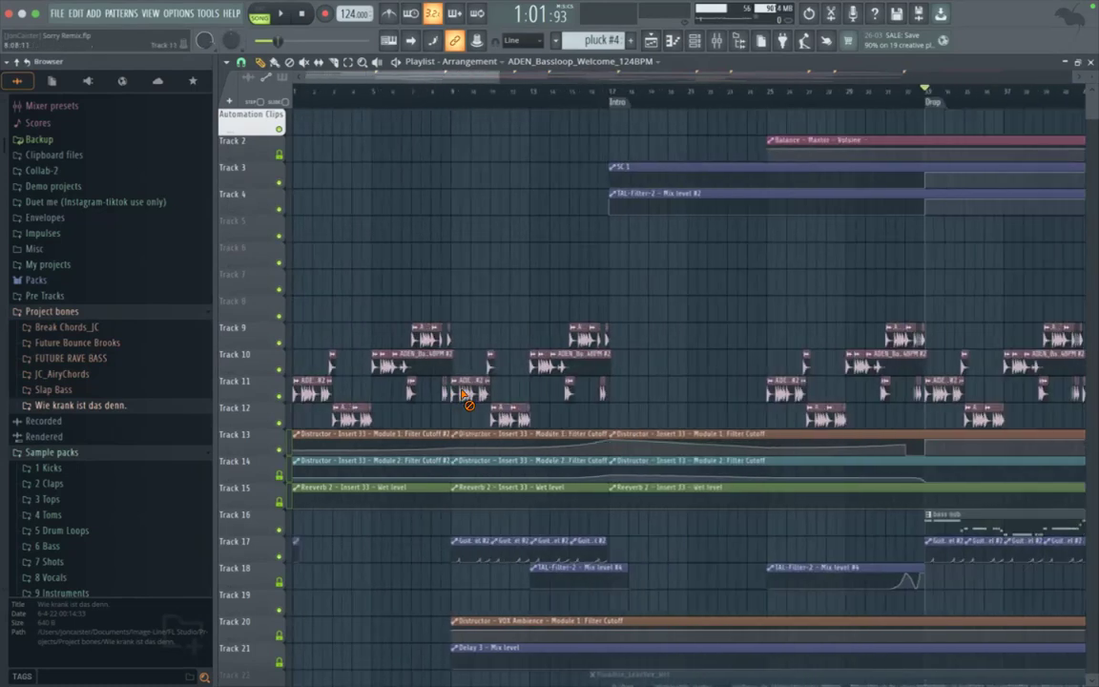
{"action": "scroll", "coordinate": [420, 393], "scroll_direction": "up", "scroll_amount": 3}
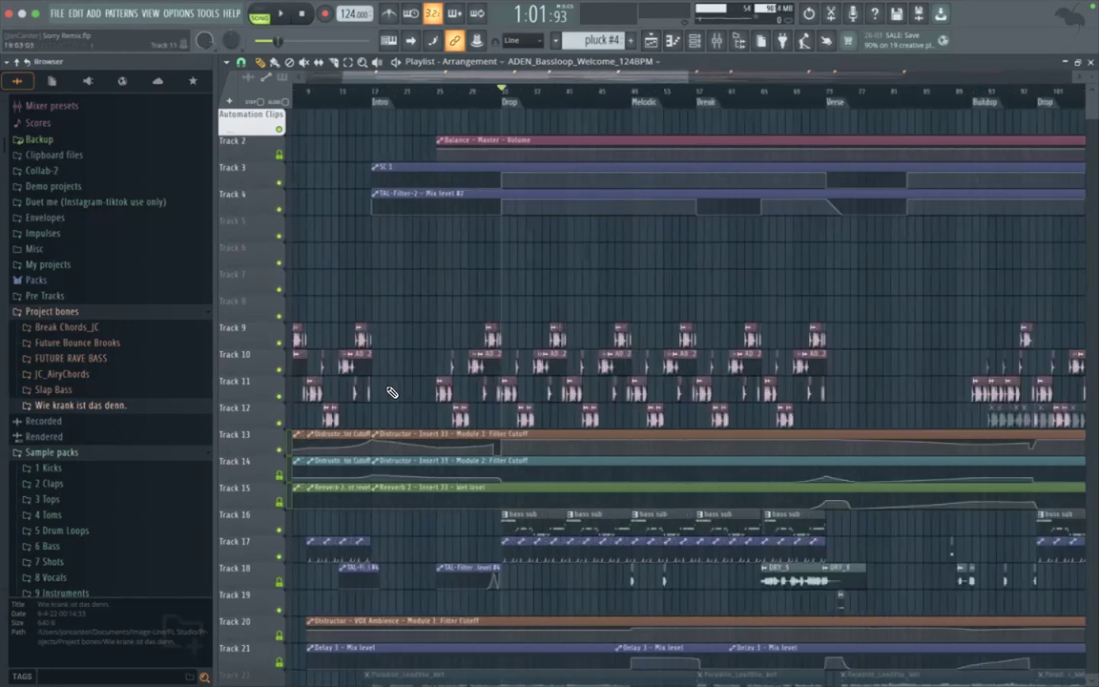
{"action": "scroll", "coordinate": [328, 394], "scroll_direction": "down", "scroll_amount": 2}
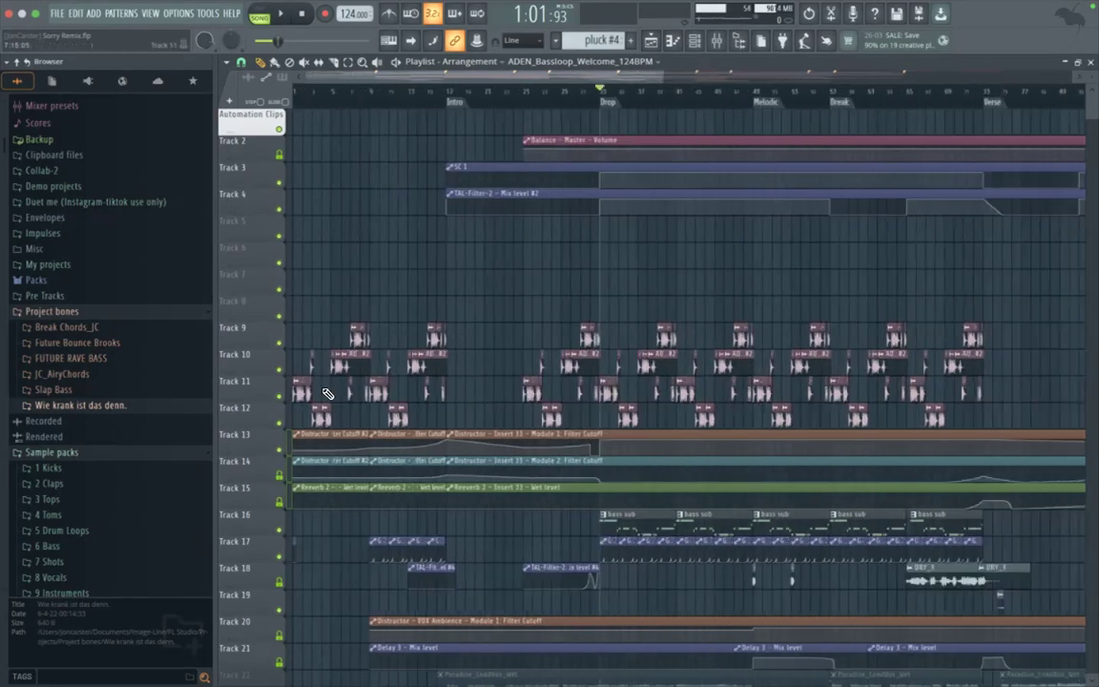
{"action": "scroll", "coordinate": [299, 406], "scroll_direction": "up", "scroll_amount": 3}
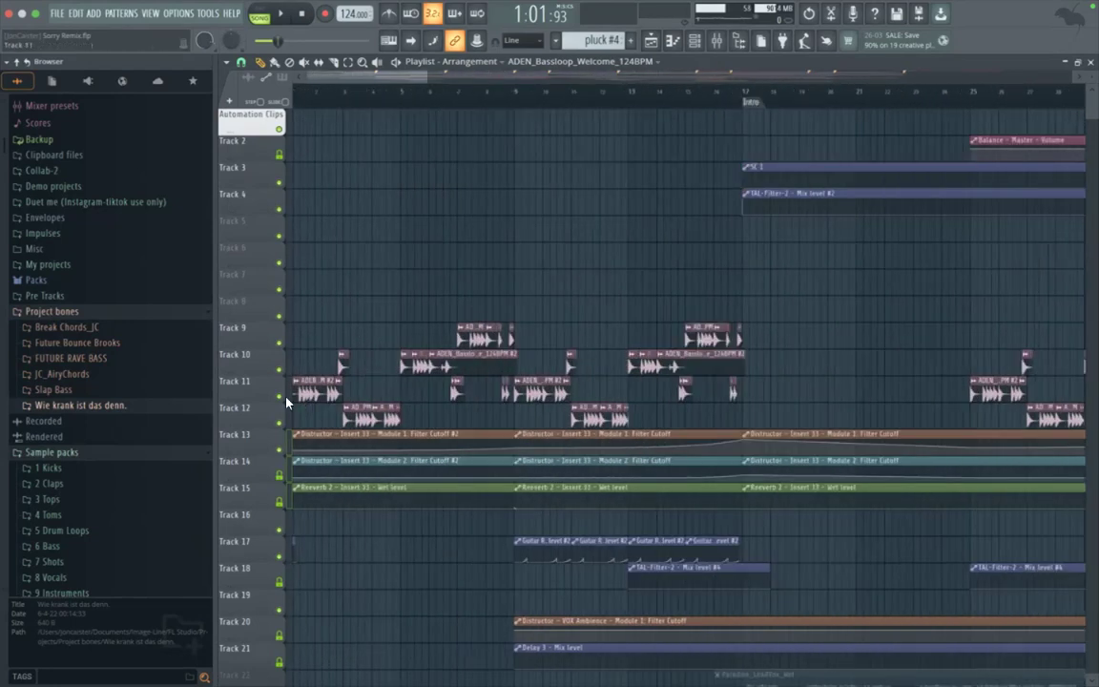
{"action": "scroll", "coordinate": [382, 396], "scroll_direction": "down", "scroll_amount": 3}
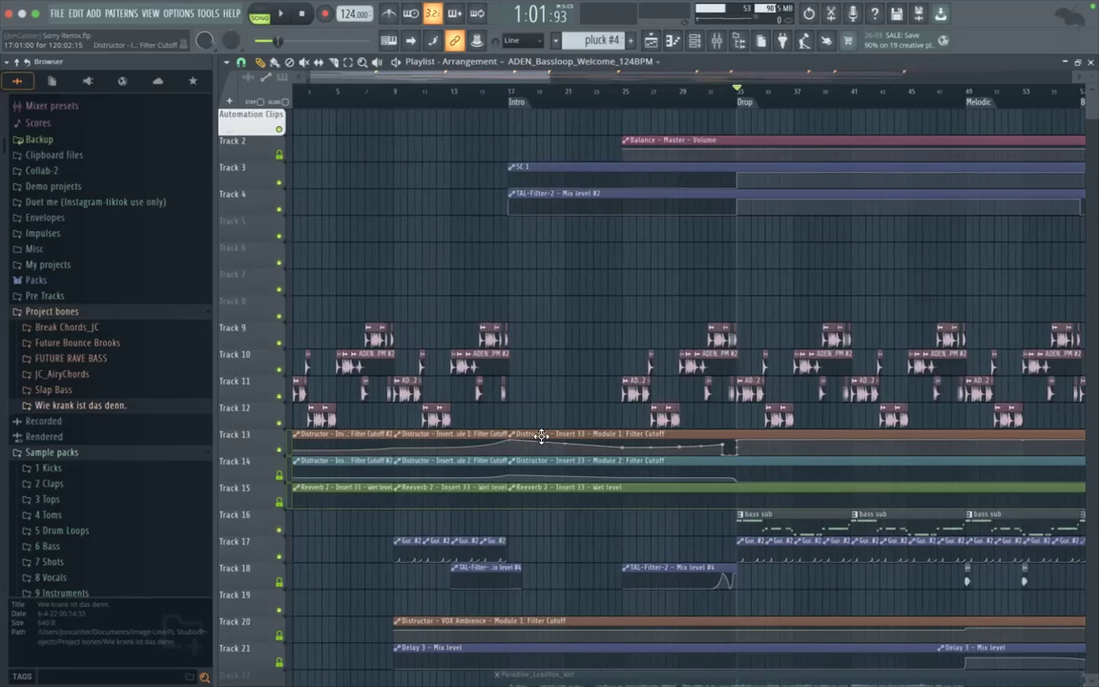
Step: Delete the muted bass loop clips on Tracks 9 and 11 from the first Drop marker through the Verse marker at bar 73
{"action": "scroll", "coordinate": [622, 401], "scroll_direction": "up", "scroll_amount": 3}
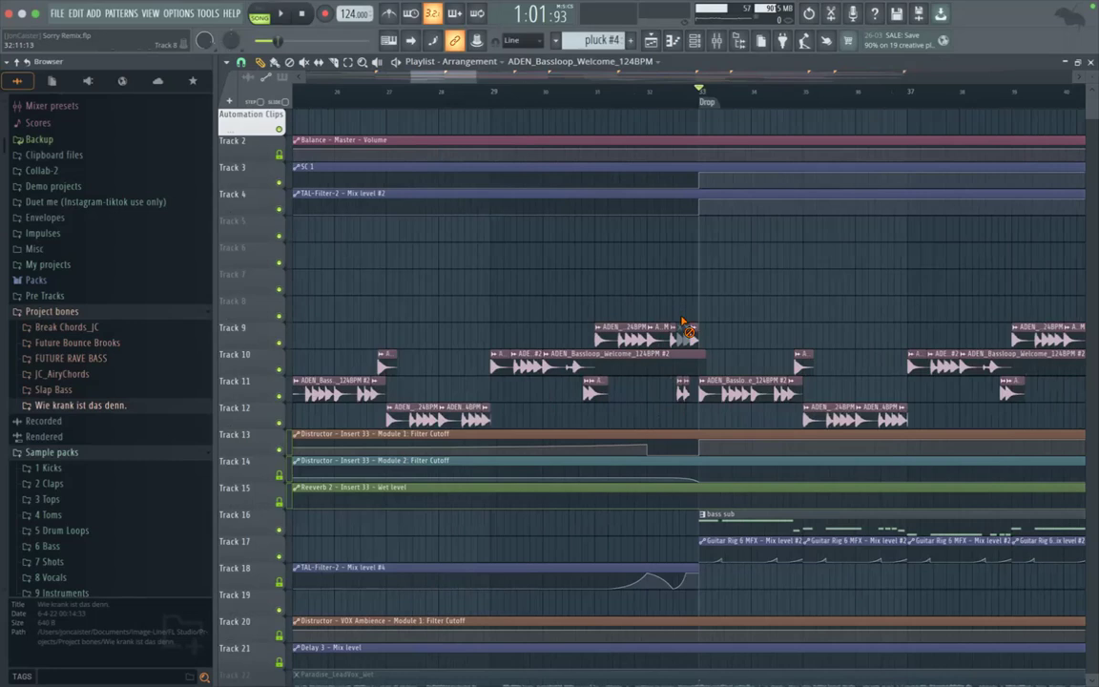
{"action": "scroll", "coordinate": [691, 369], "scroll_direction": "right", "scroll_amount": 8}
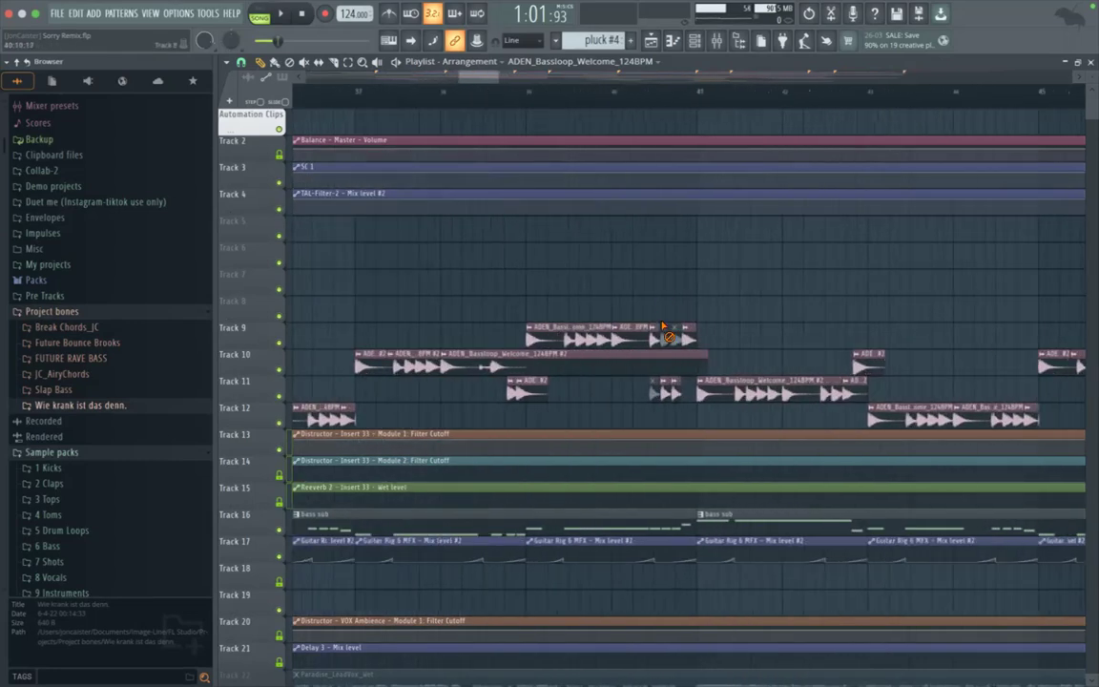
{"action": "right_click", "coordinate": [654, 399]}
{"action": "scroll", "coordinate": [655, 402], "scroll_direction": "right", "scroll_amount": 10}
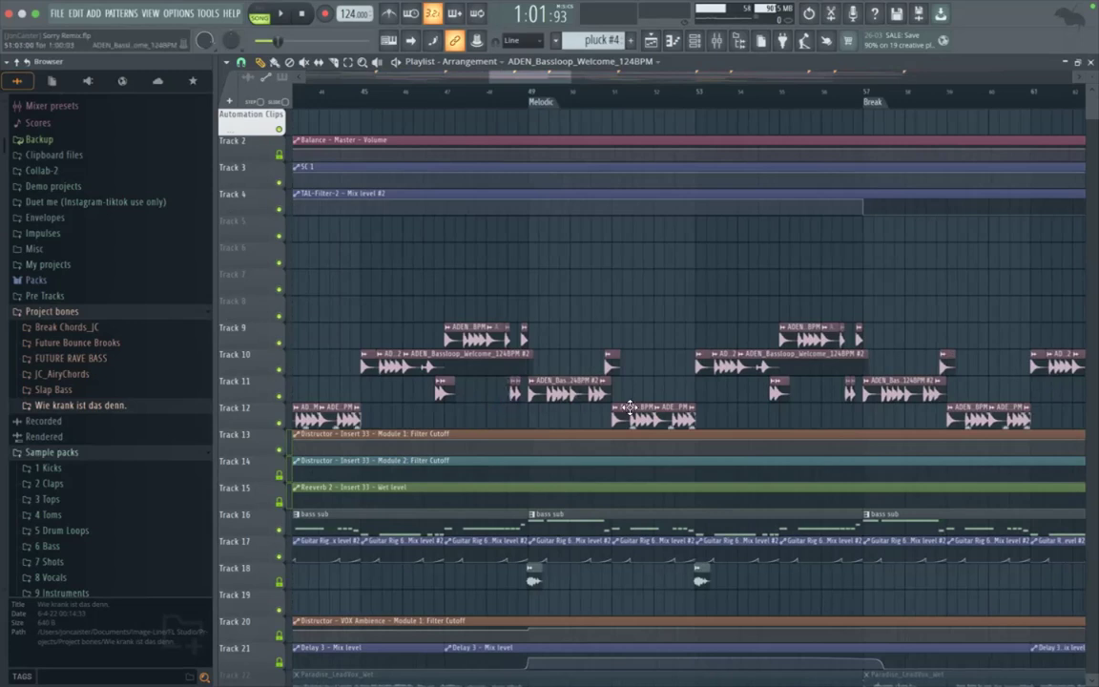
{"action": "scroll", "coordinate": [629, 407], "scroll_direction": "right", "scroll_amount": 5}
{"action": "scroll", "coordinate": [630, 408], "scroll_direction": "right", "scroll_amount": 10}
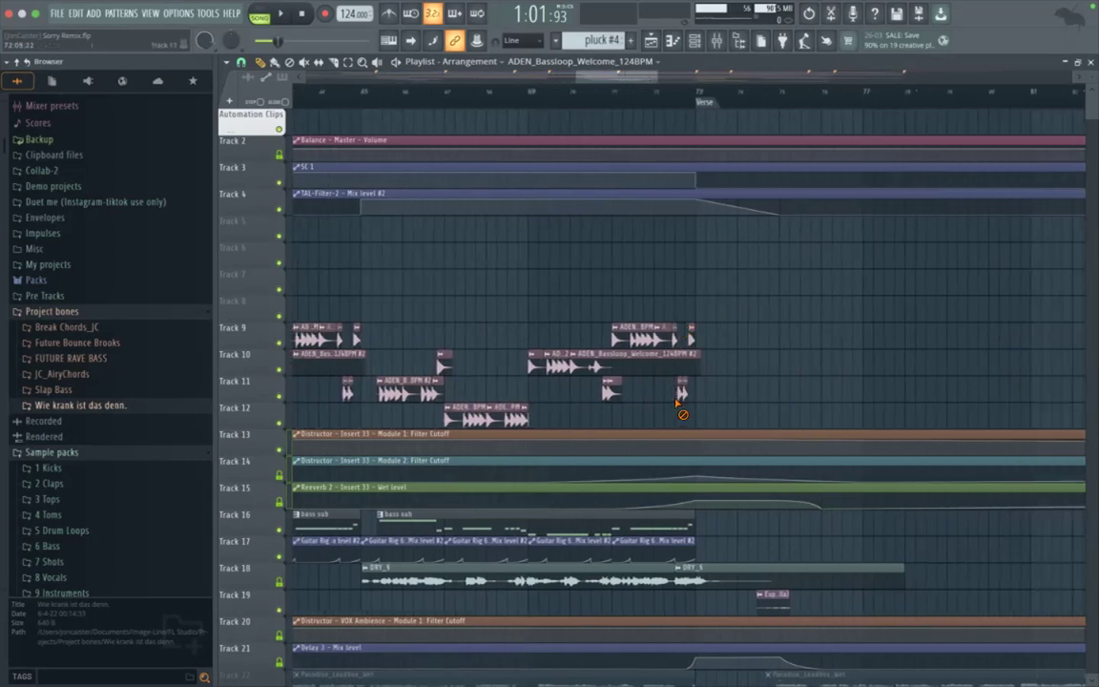
{"action": "scroll", "coordinate": [735, 405], "scroll_direction": "left", "scroll_amount": 8}
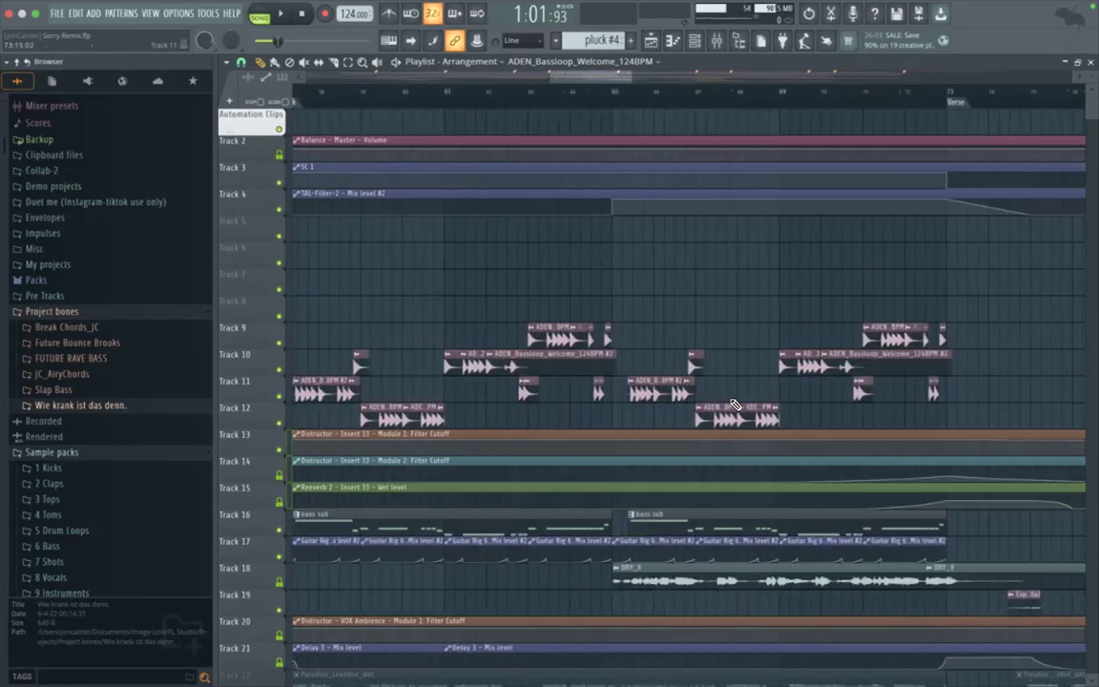
Step: Delete the muted bass loop clips on Track 12 from the second Drop marker to the end of the Outro
{"action": "scroll", "coordinate": [564, 421], "scroll_direction": "down", "scroll_amount": 6}
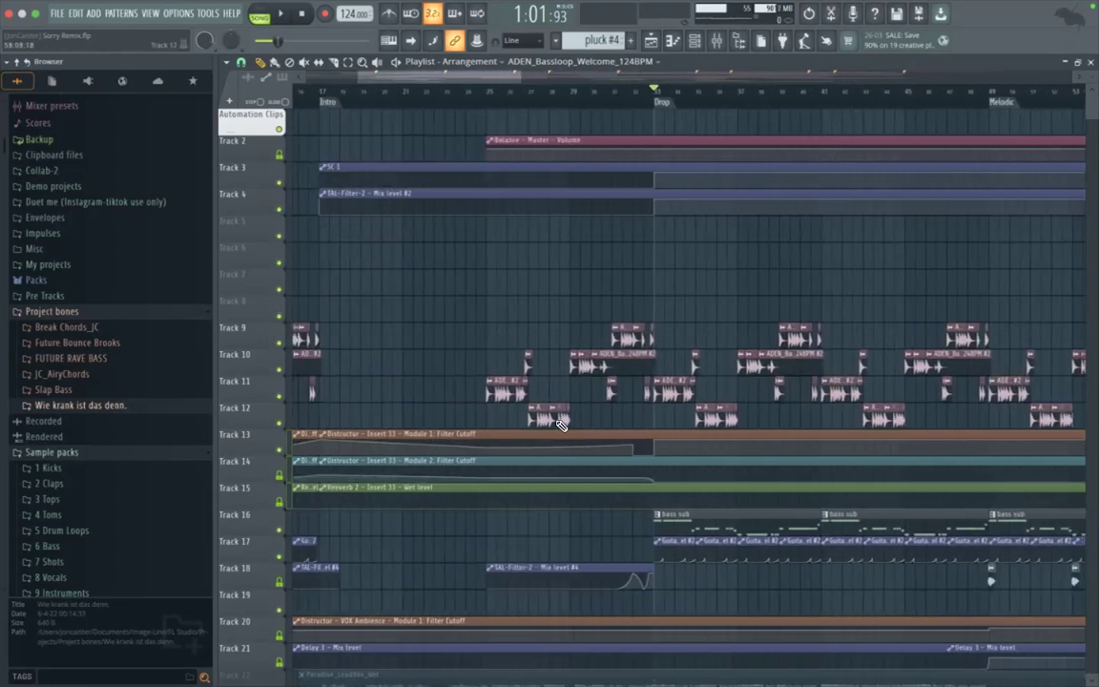
{"action": "scroll", "coordinate": [567, 428], "scroll_direction": "down", "scroll_amount": 4}
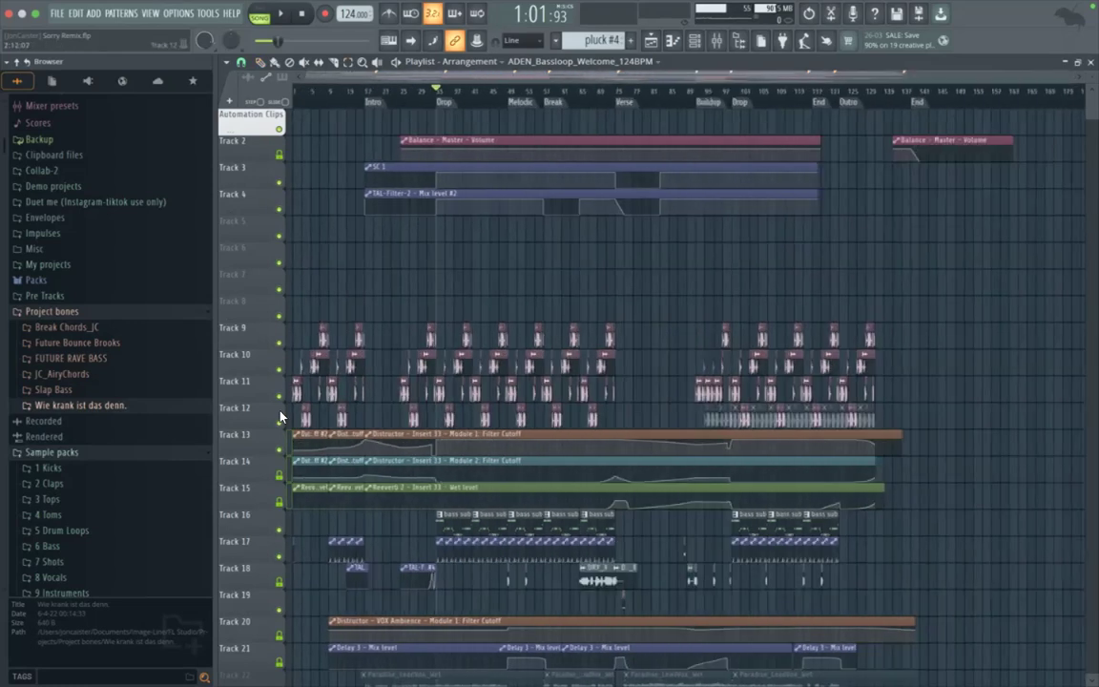
{"action": "scroll", "coordinate": [754, 372], "scroll_direction": "up", "scroll_amount": 2}
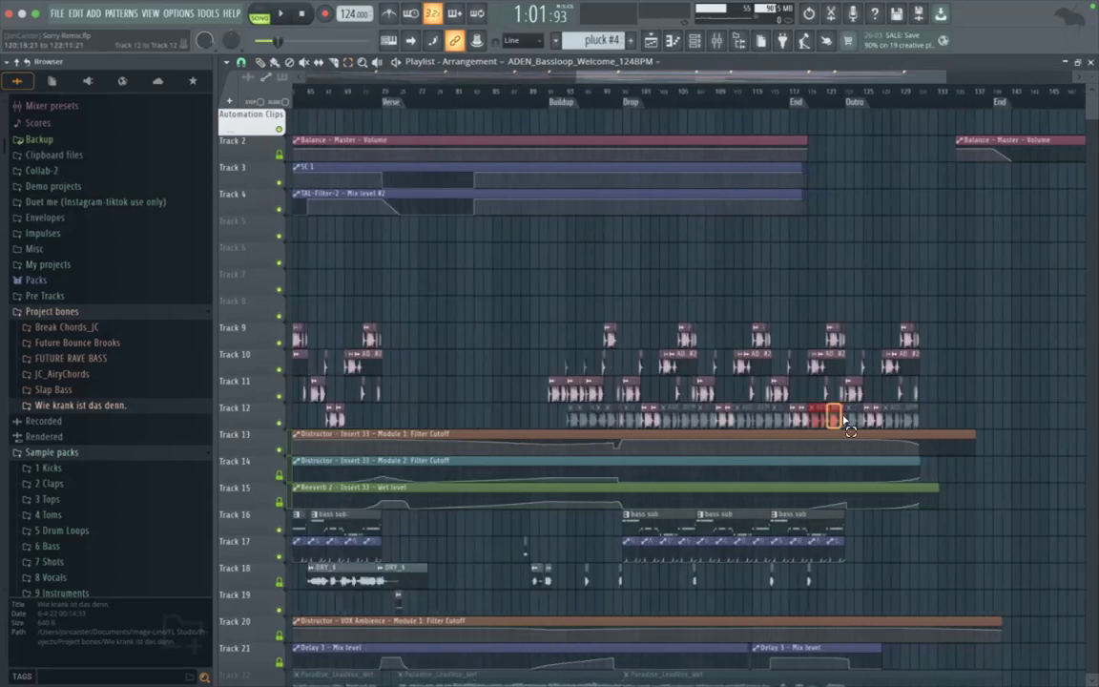
{"action": "right_click", "coordinate": [847, 420]}
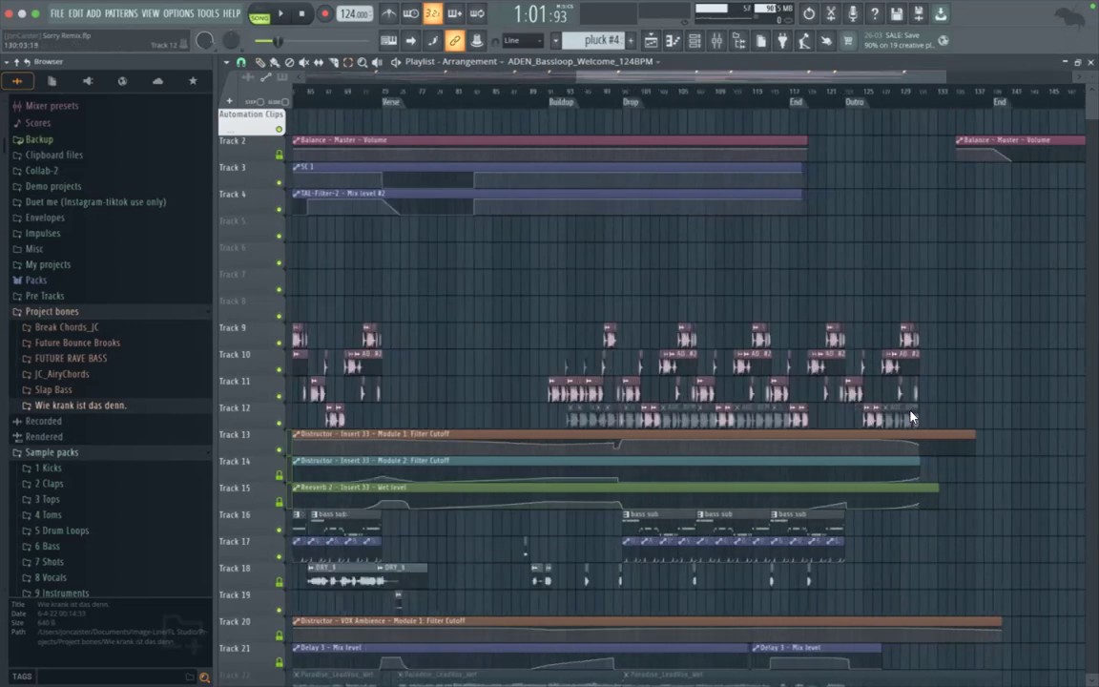
{"action": "right_click", "coordinate": [755, 414]}
{"action": "right_click", "coordinate": [781, 418]}
{"action": "right_click", "coordinate": [692, 423]}
{"action": "right_click", "coordinate": [706, 418]}
{"action": "right_click", "coordinate": [634, 416]}
{"action": "right_click", "coordinate": [622, 418]}
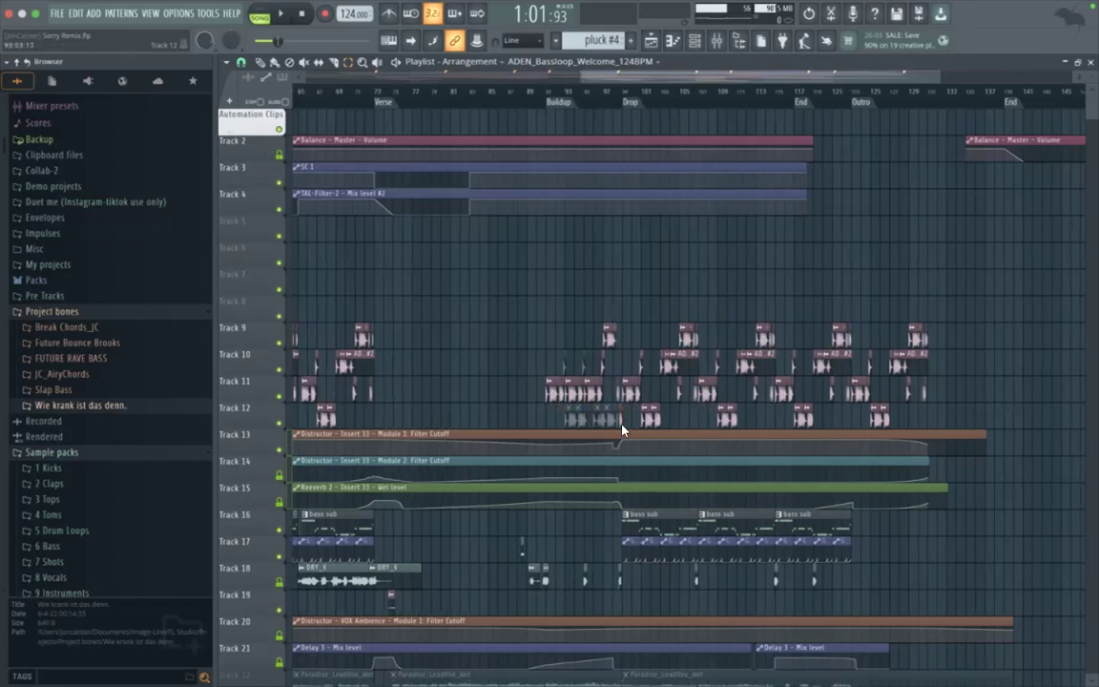
Step: Delete the muted bass loop clips on Tracks 10 and 12 between the Buildup marker and the second Drop
{"action": "scroll", "coordinate": [559, 382], "scroll_direction": "up", "scroll_amount": 2}
{"action": "left_click_drag", "start_coordinate": [561, 359], "coordinate": [561, 360]}
{"action": "key", "text": "Delete"}
{"action": "left_click_drag", "start_coordinate": [487, 417], "coordinate": [551, 431]}
{"action": "key", "text": "Delete"}
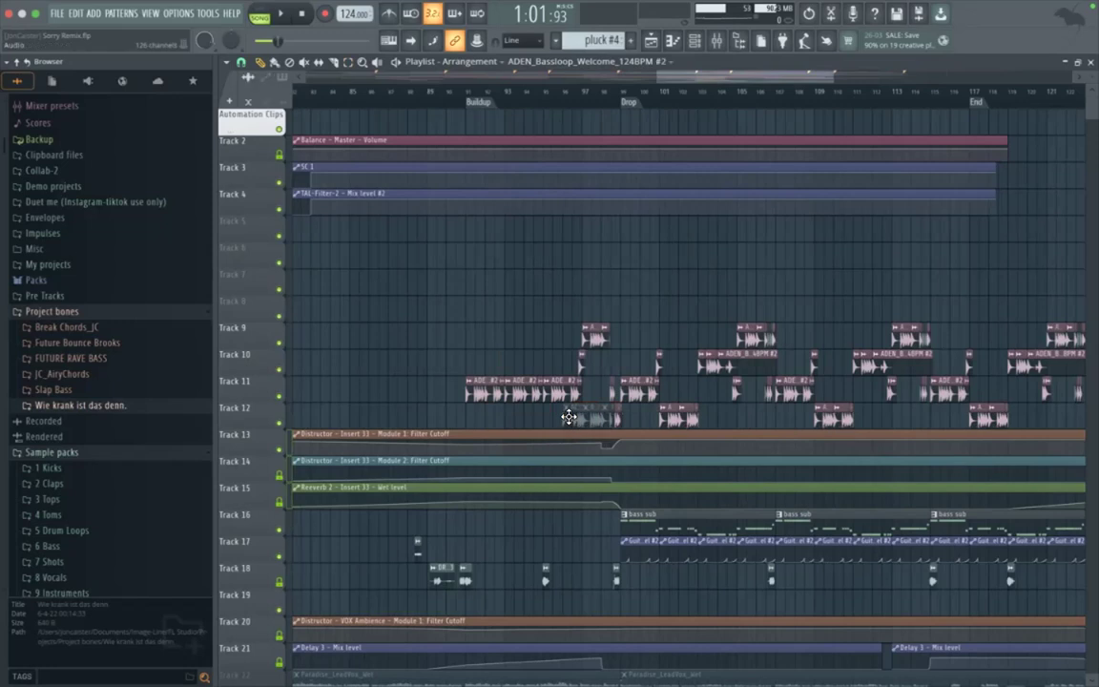
{"action": "scroll", "coordinate": [570, 417], "scroll_direction": "up", "scroll_amount": 2}
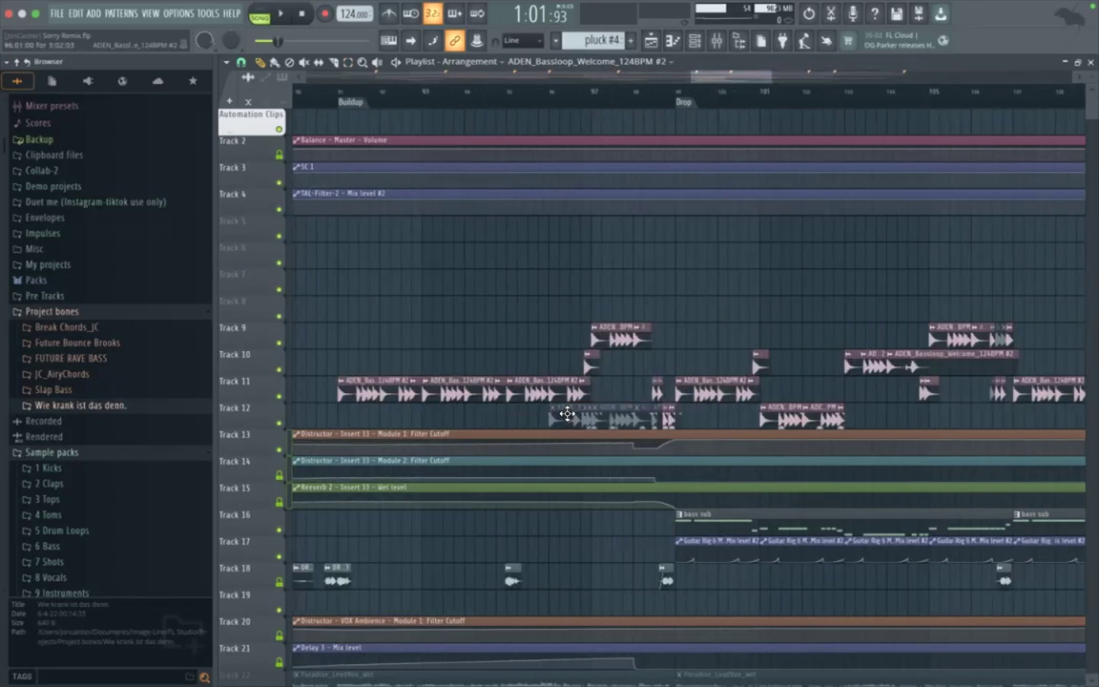
{"action": "left_click_drag", "start_coordinate": [602, 410], "coordinate": [593, 410]}
{"action": "right_click", "coordinate": [589, 418]}
{"action": "right_click", "coordinate": [642, 422]}
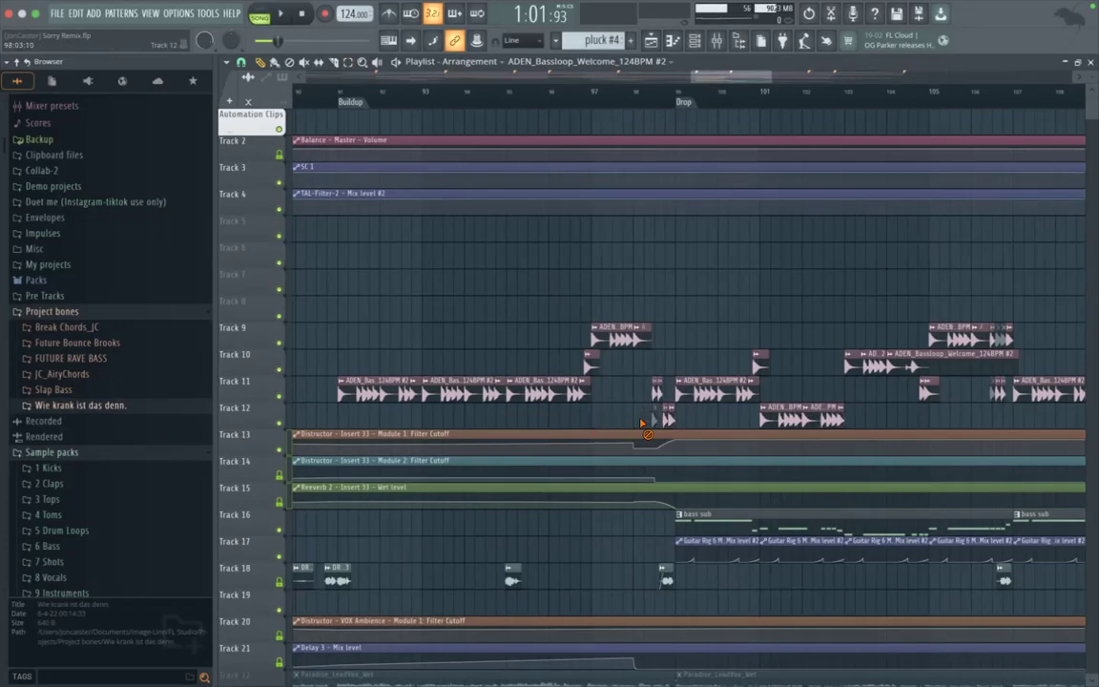
Step: Delete the muted bass loop clips on Tracks 9 and 11 just before bars 107 and 115
{"action": "scroll", "coordinate": [747, 399], "scroll_direction": "down", "scroll_amount": 2}
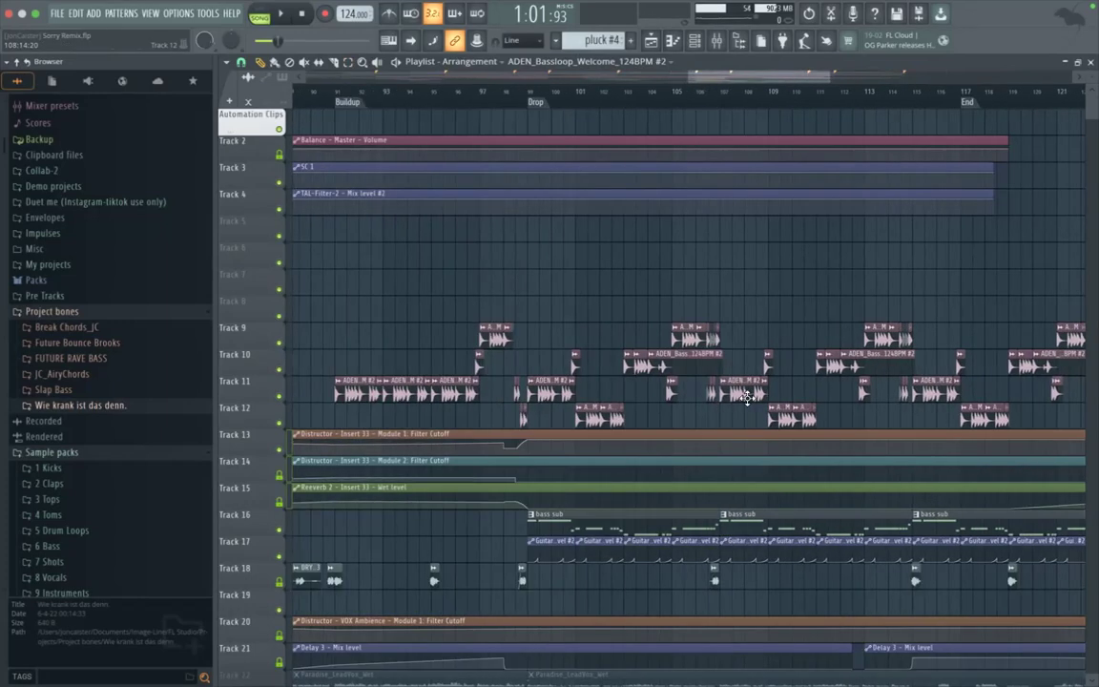
{"action": "scroll", "coordinate": [747, 399], "scroll_direction": "up", "scroll_amount": 2}
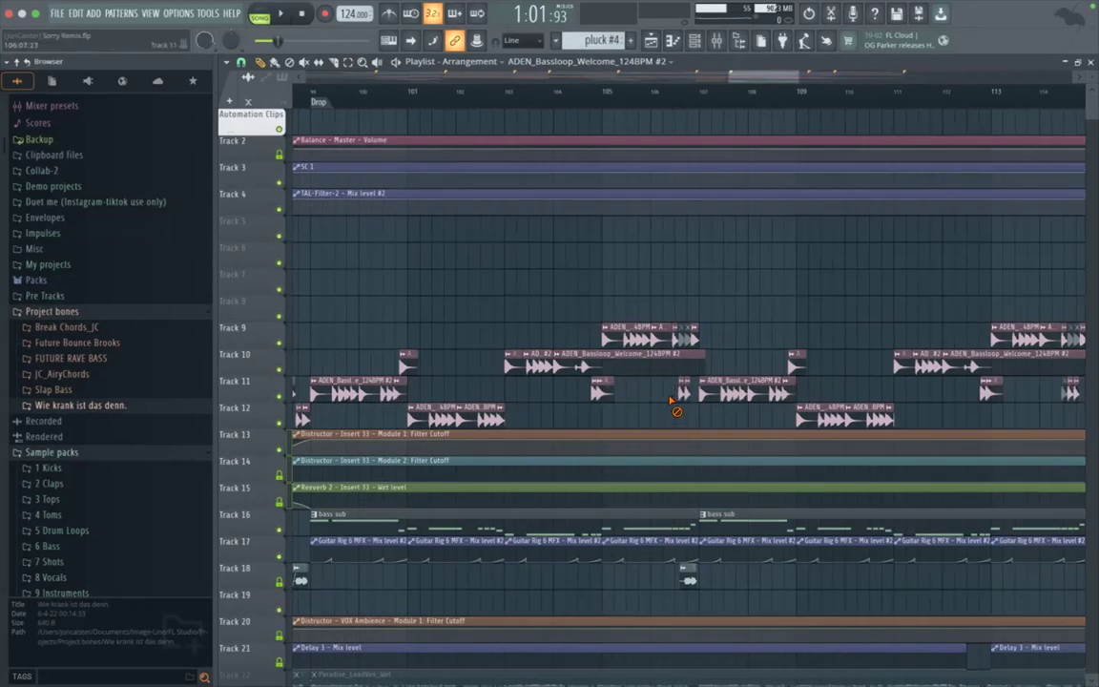
{"action": "scroll", "coordinate": [687, 314], "scroll_direction": "up", "scroll_amount": 2}
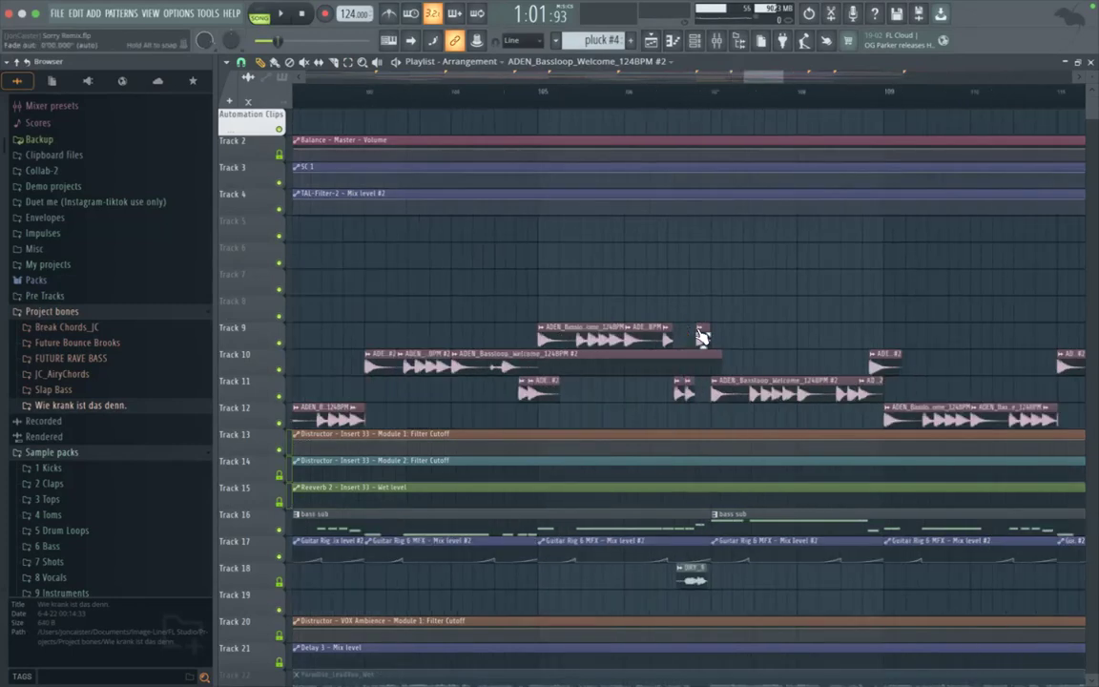
{"action": "scroll", "coordinate": [754, 370], "scroll_direction": "right", "scroll_amount": 4}
{"action": "right_click", "coordinate": [833, 327]}
{"action": "right_click", "coordinate": [842, 333]}
{"action": "right_click", "coordinate": [817, 397]}
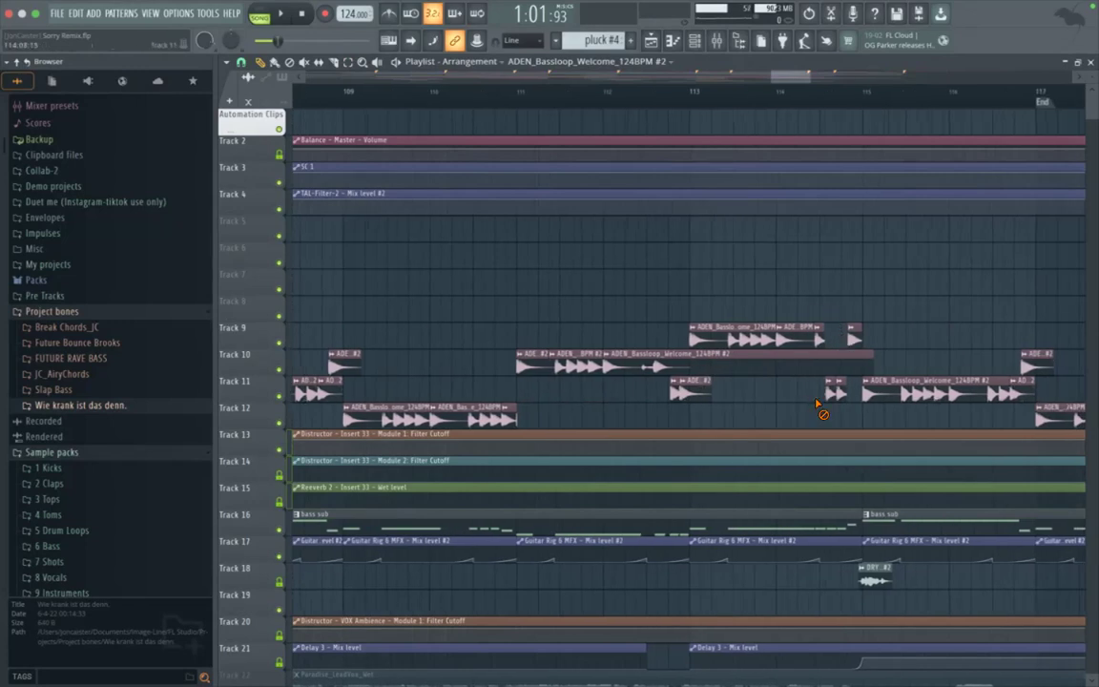
Step: Delete the muted bass loop clips on Tracks 9 and 11 just before the Outro marker and just before bar 131
{"action": "scroll", "coordinate": [823, 424], "scroll_direction": "down", "scroll_amount": 4}
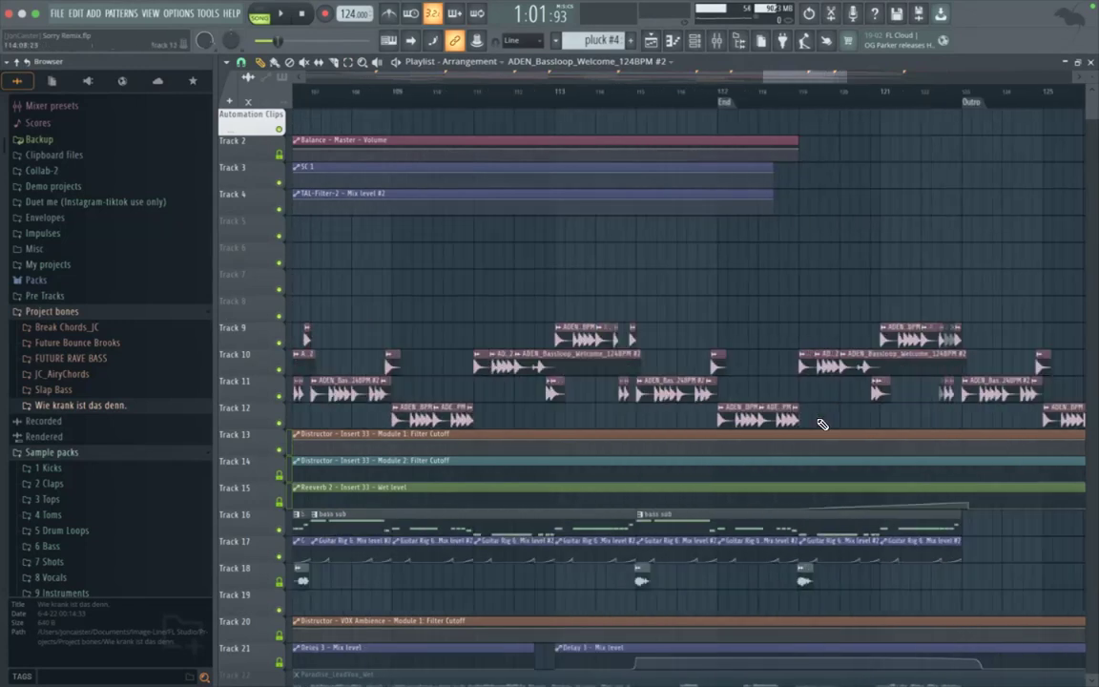
{"action": "scroll", "coordinate": [930, 400], "scroll_direction": "up", "scroll_amount": 3}
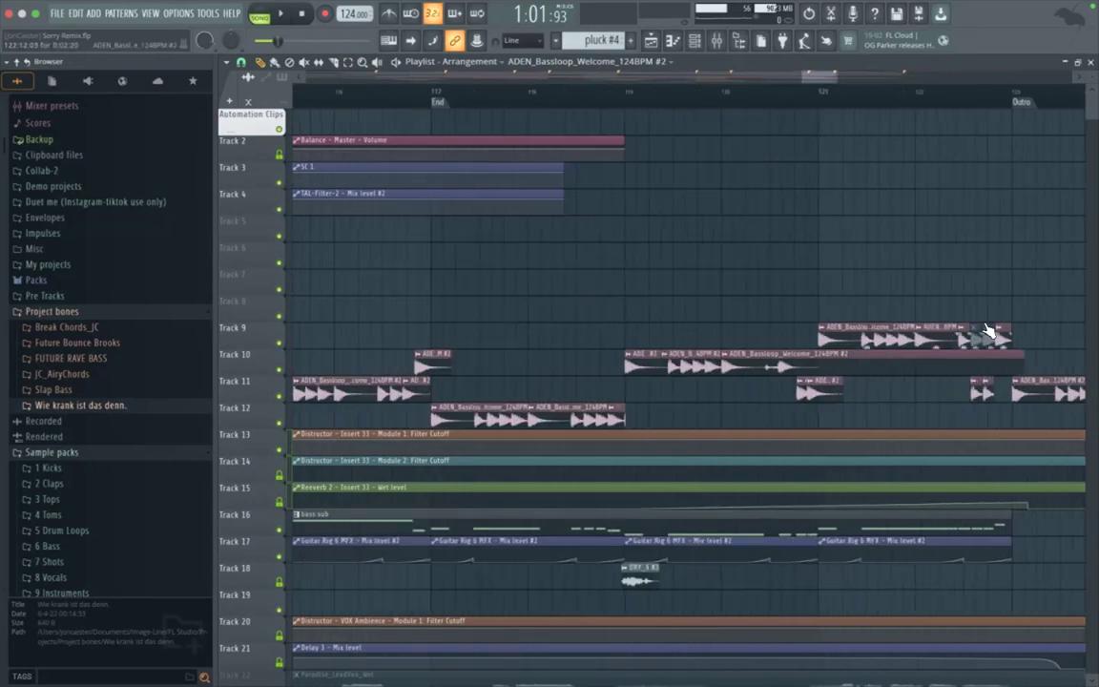
{"action": "scroll", "coordinate": [987, 331], "scroll_direction": "down", "scroll_amount": 4}
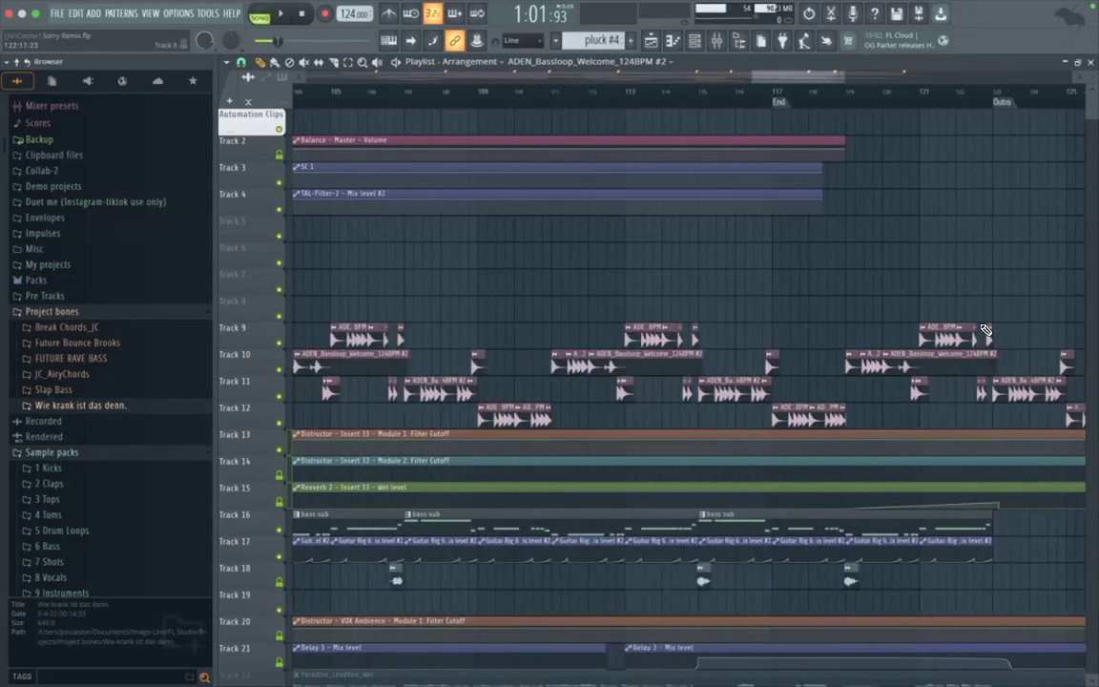
{"action": "scroll", "coordinate": [986, 331], "scroll_direction": "up", "scroll_amount": 5}
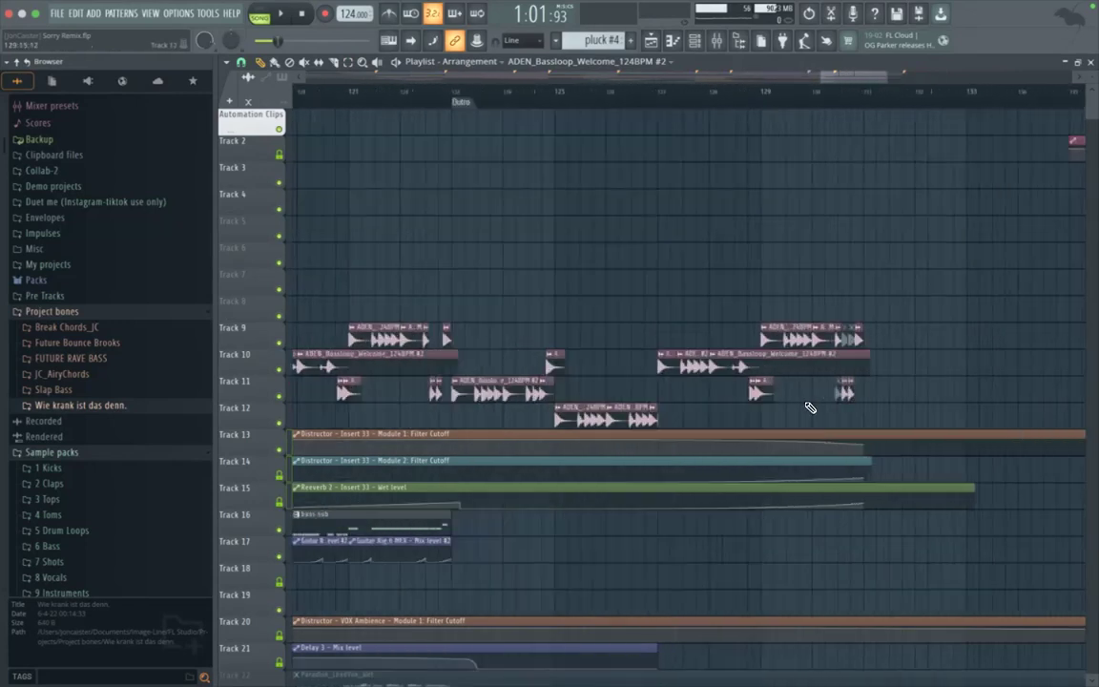
{"action": "right_click", "coordinate": [876, 334]}
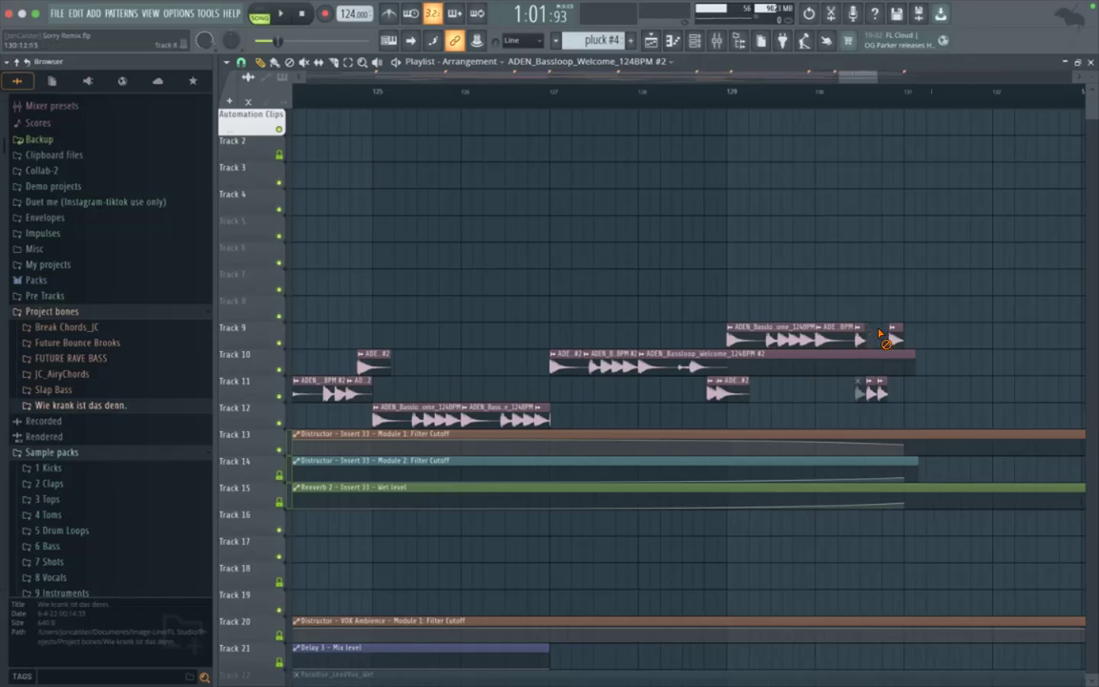
{"action": "scroll", "coordinate": [826, 420], "scroll_direction": "down", "scroll_amount": 8}
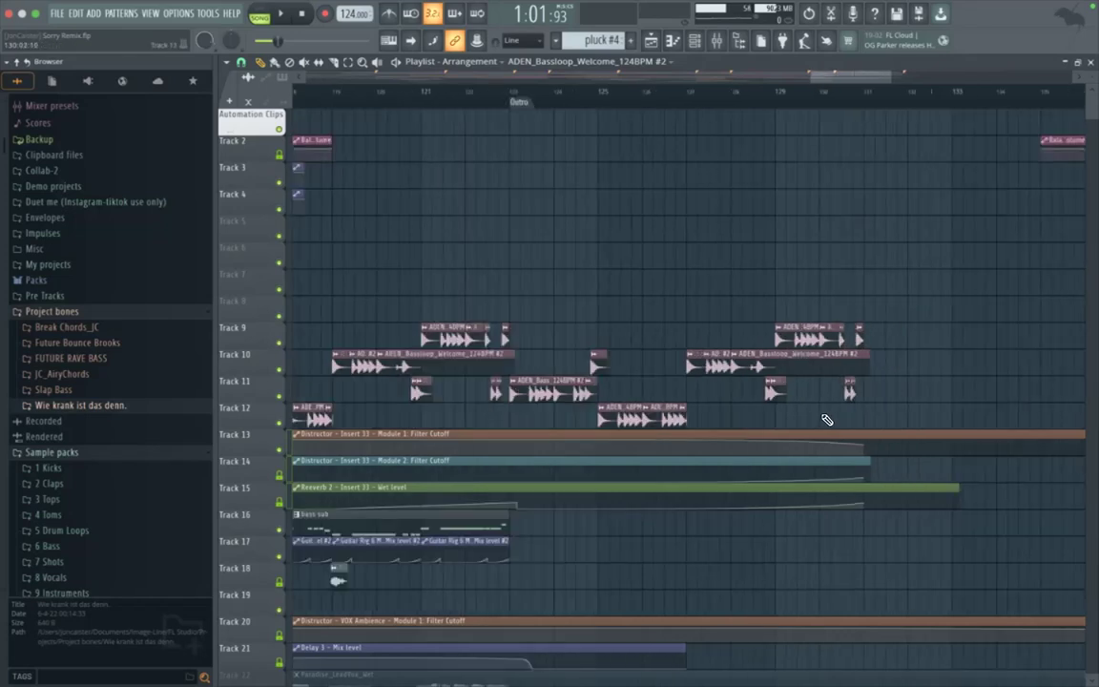
Step: Rename the TAL-Filter-2 - Mix level #2 automation clip on Track 4 to SC 2
{"action": "scroll", "coordinate": [827, 420], "scroll_direction": "down", "scroll_amount": 3}
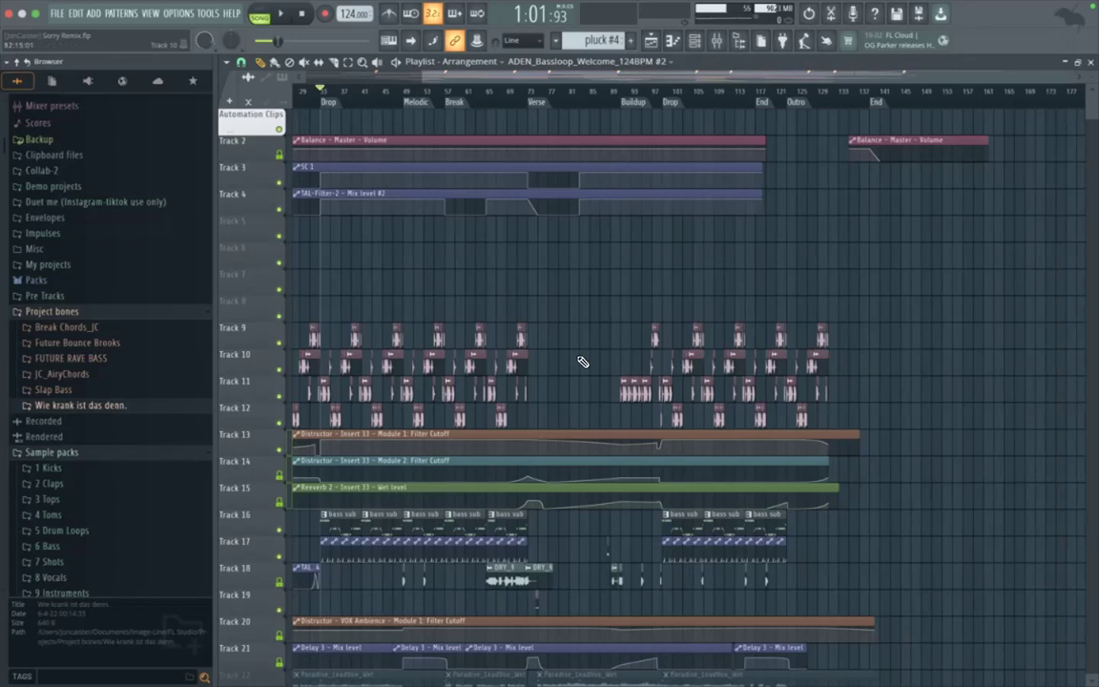
{"action": "scroll", "coordinate": [368, 226], "scroll_direction": "left", "scroll_amount": 6}
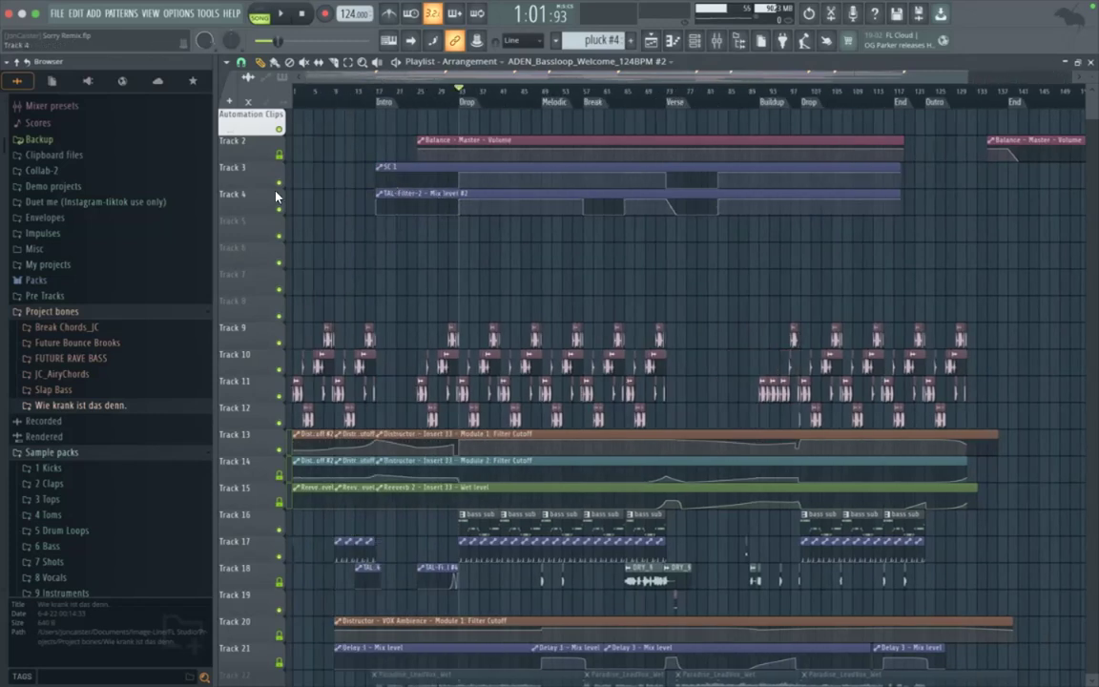
{"action": "left_click", "coordinate": [379, 193]}
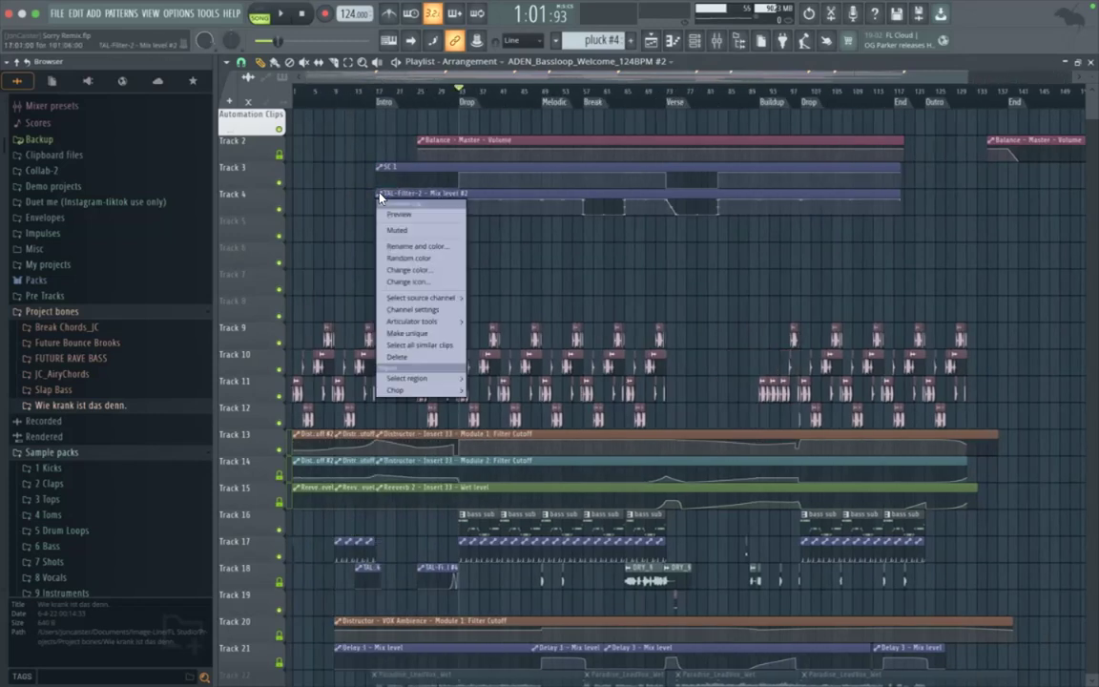
{"action": "left_click", "coordinate": [422, 246]}
{"action": "type", "text": "SC 2"}
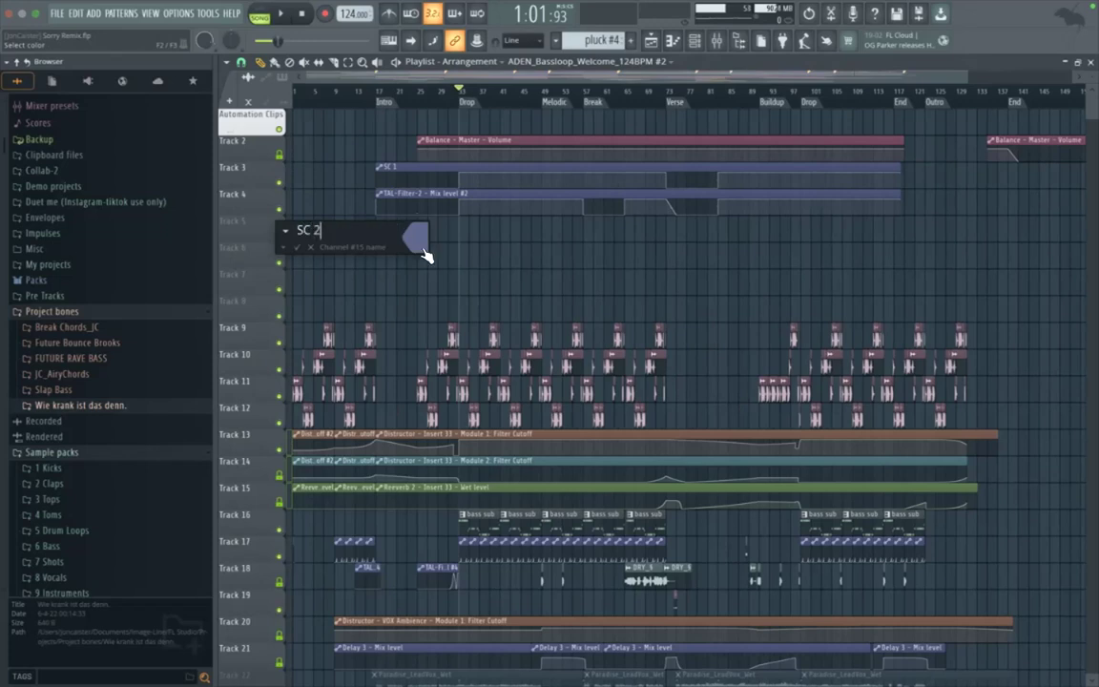
{"action": "key", "text": "Return"}
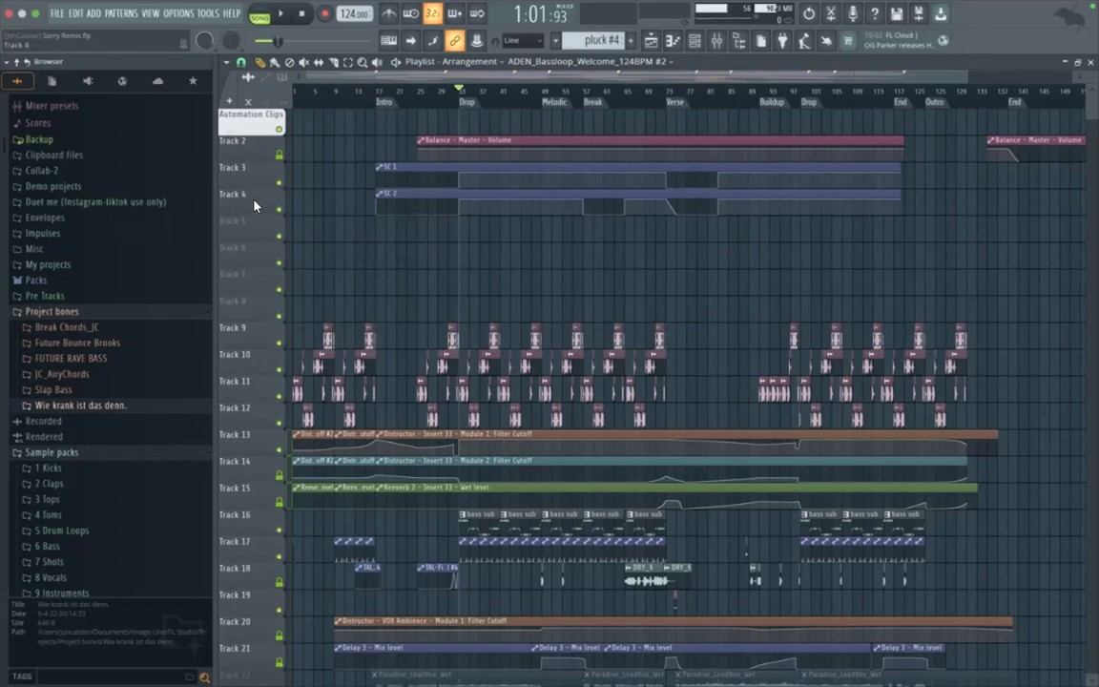
Step: Lock the mute switches of Tracks 3 and 4, matching Track 2
{"action": "scroll", "coordinate": [638, 167], "scroll_direction": "up", "scroll_amount": 3}
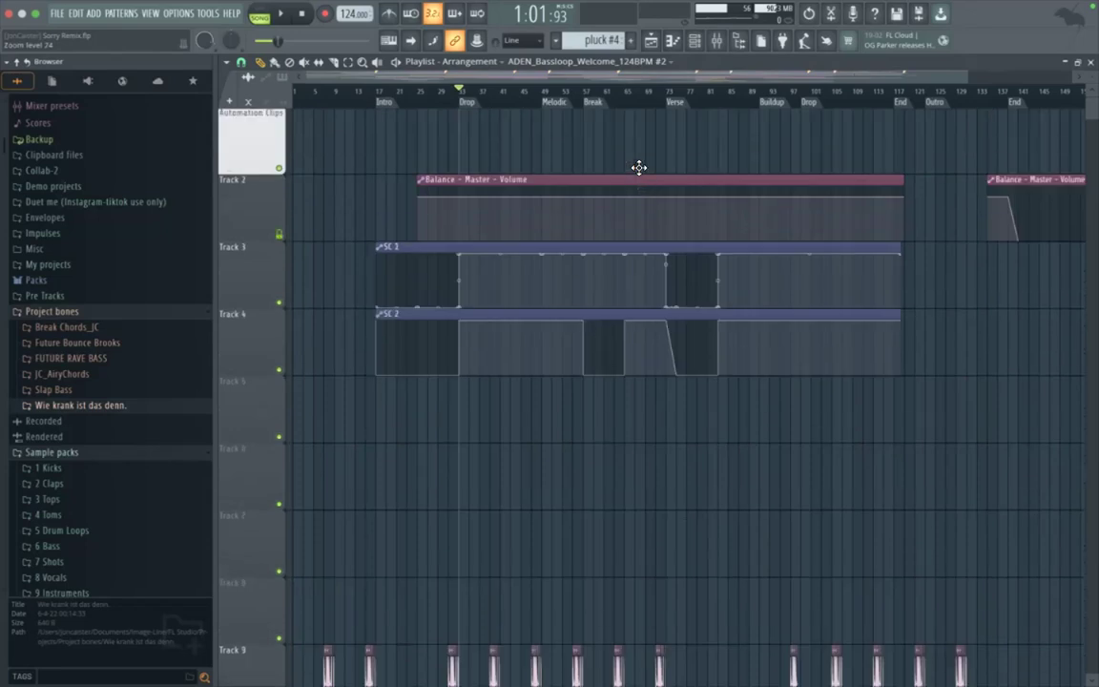
{"action": "scroll", "coordinate": [382, 189], "scroll_direction": "down", "scroll_amount": 5}
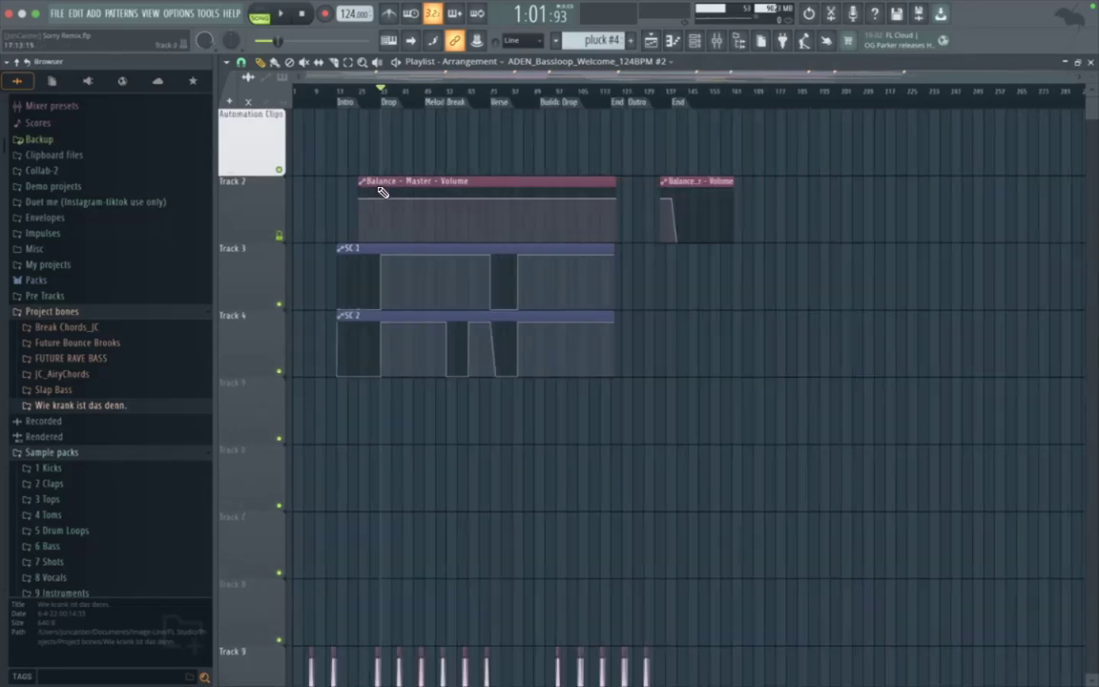
{"action": "left_click", "coordinate": [281, 304], "text": "shift"}
{"action": "left_click", "coordinate": [280, 372], "text": "shift"}
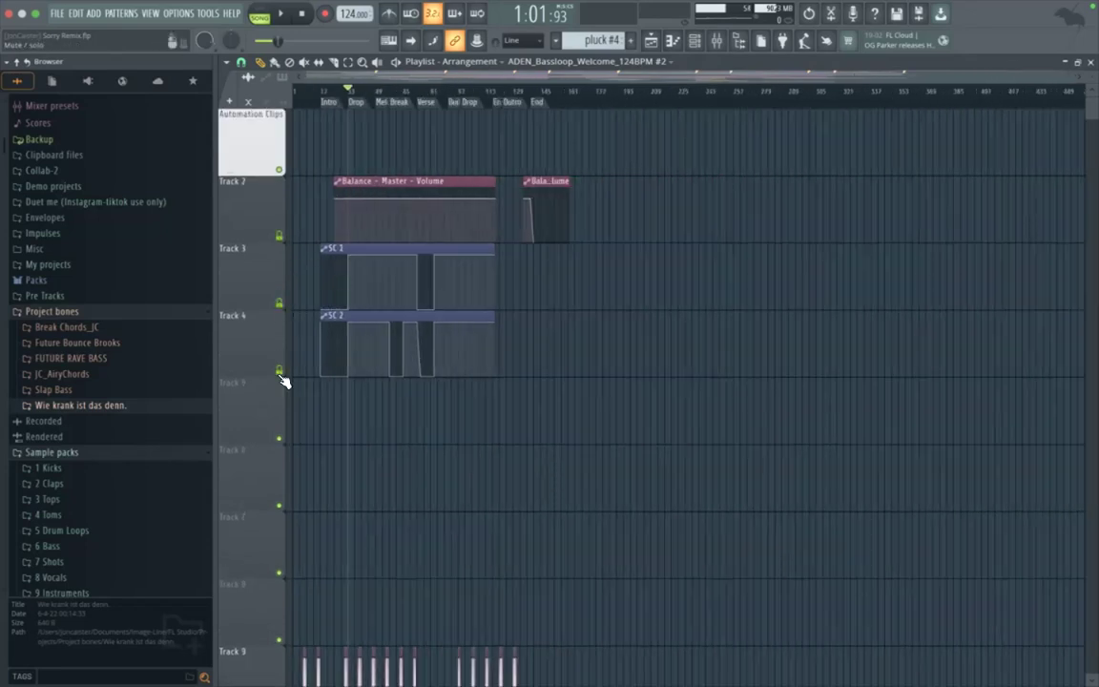
Step: Group Tracks 2, 3 and 4 under the Automation Clips track and reduce the playlist's track height
{"action": "right_click", "coordinate": [255, 228]}
{"action": "left_click", "coordinate": [283, 324]}
{"action": "right_click", "coordinate": [254, 286]}
{"action": "left_click", "coordinate": [280, 392]}
{"action": "right_click", "coordinate": [251, 334]}
{"action": "left_click", "coordinate": [281, 435]}
{"action": "scroll", "coordinate": [336, 349], "scroll_direction": "down", "scroll_amount": 5}
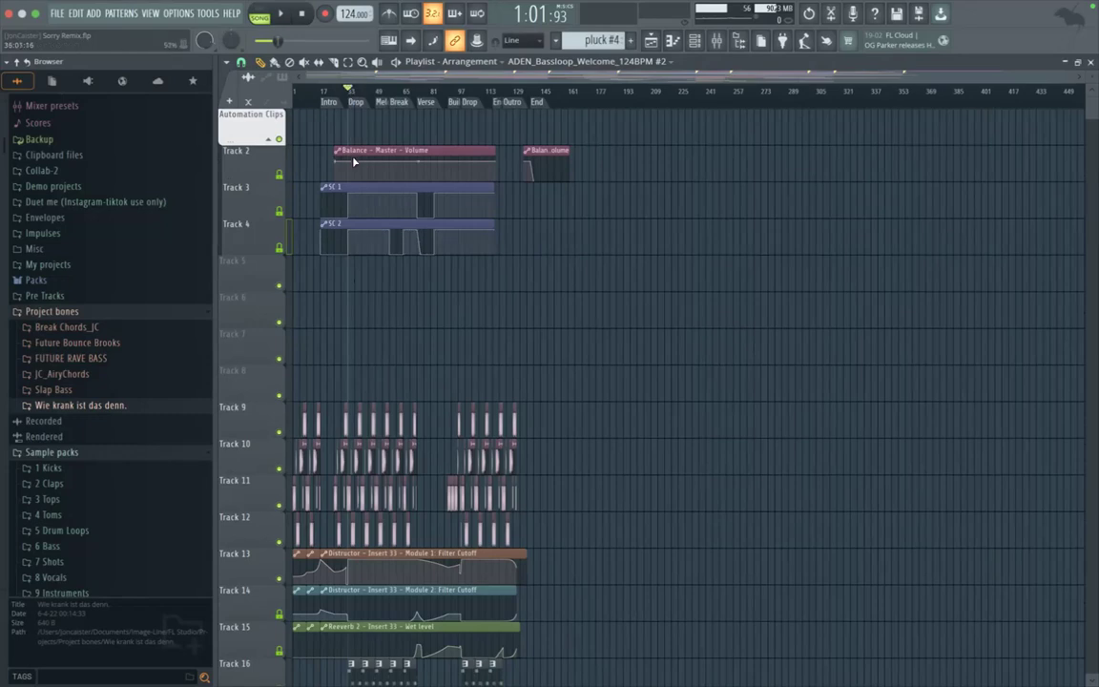
Step: Show the mixer with the Master track selected and play the arrangement from the first Drop marker
{"action": "left_click", "coordinate": [736, 45]}
{"action": "left_click", "coordinate": [716, 43]}
{"action": "left_click", "coordinate": [736, 43]}
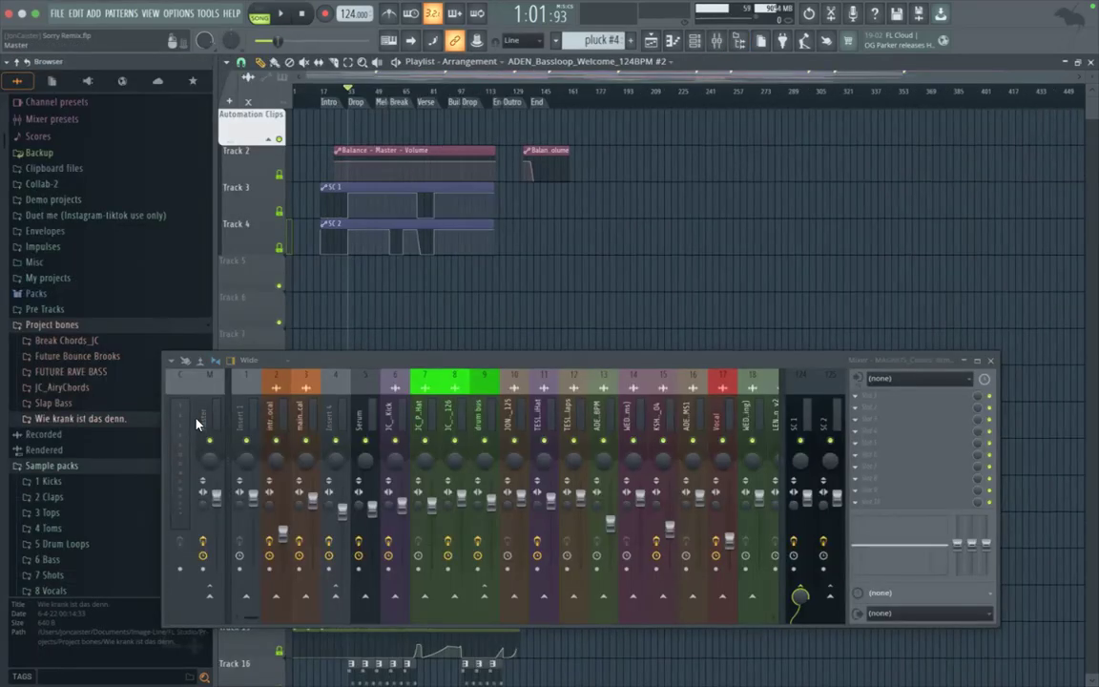
{"action": "left_click", "coordinate": [214, 489]}
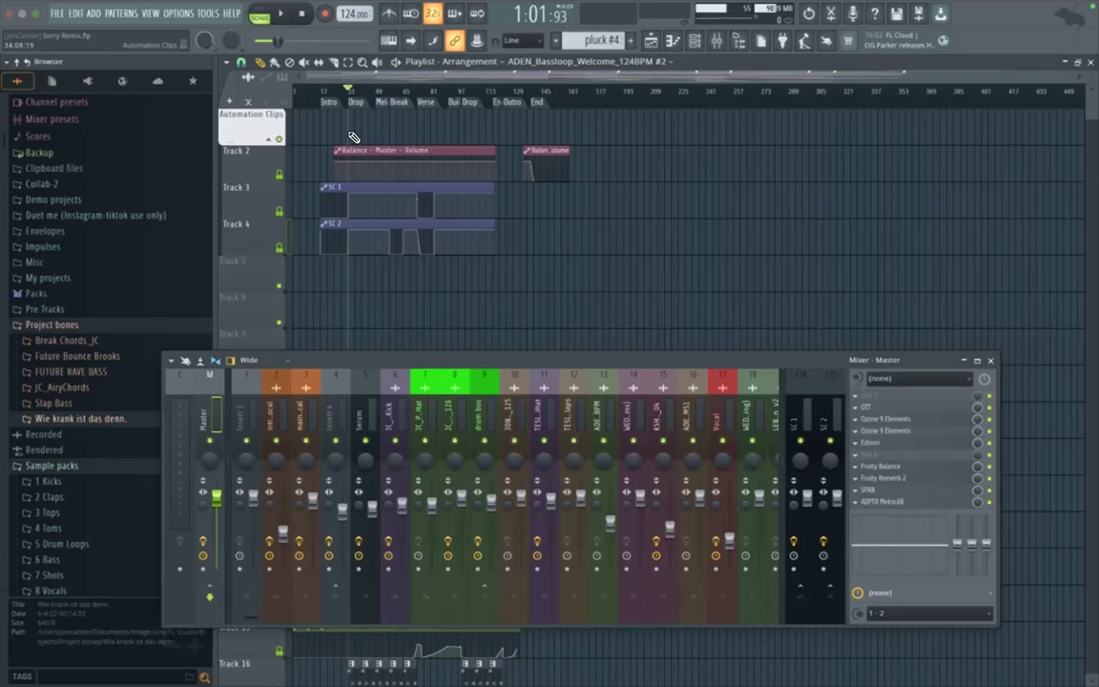
{"action": "scroll", "coordinate": [352, 128], "scroll_direction": "up", "scroll_amount": 4}
{"action": "key", "text": "space"}
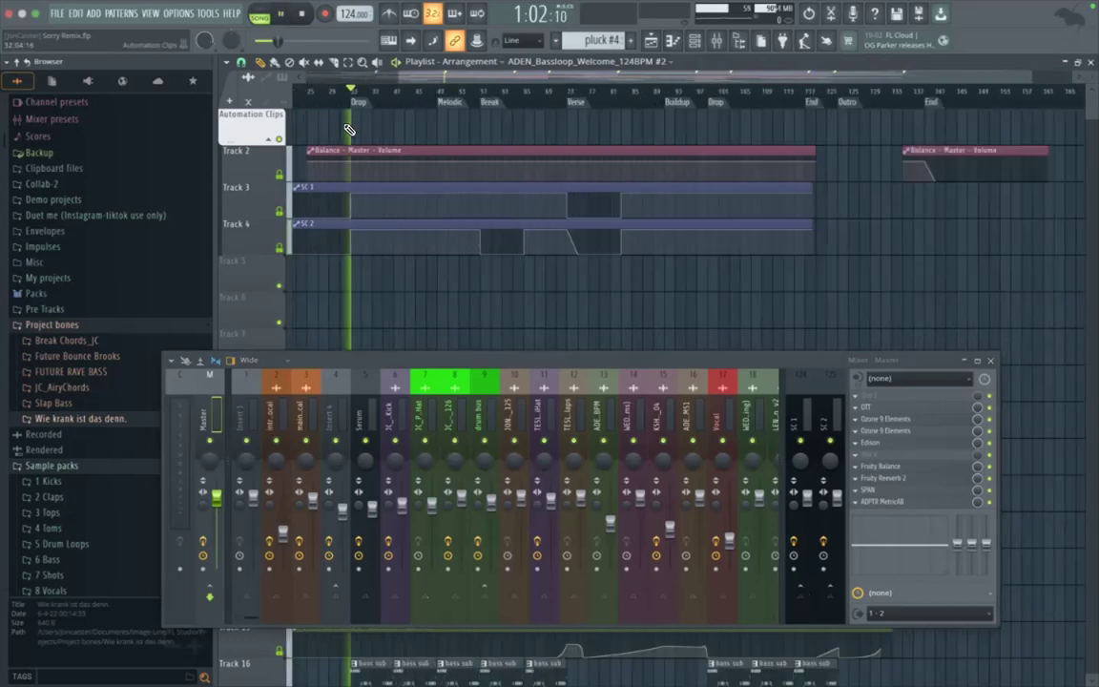
Step: Set the play position just before the first Drop marker, stop playback and close the mixer
{"action": "left_click", "coordinate": [335, 96]}
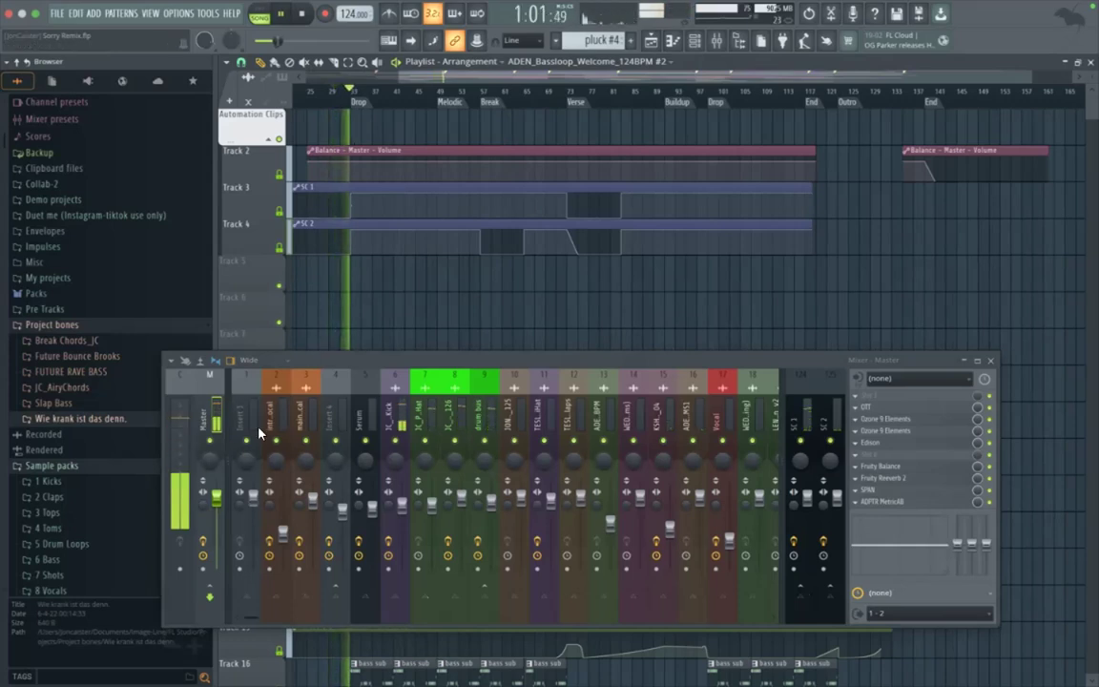
{"action": "key", "text": "space"}
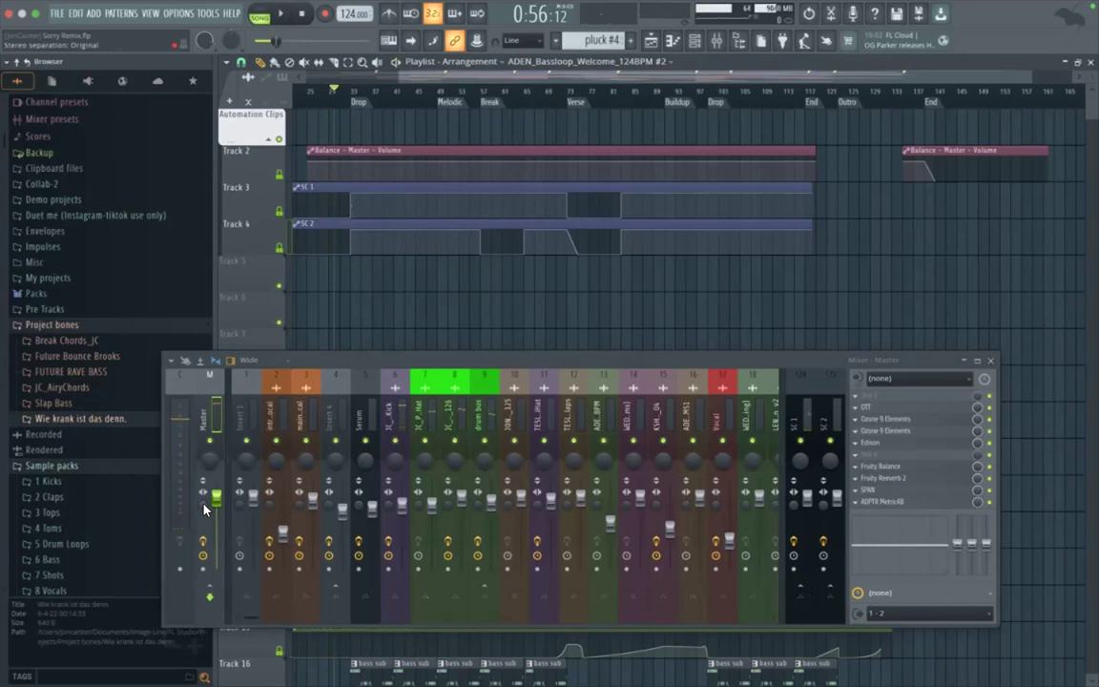
{"action": "left_click_drag", "start_coordinate": [203, 504], "coordinate": [203, 483]}
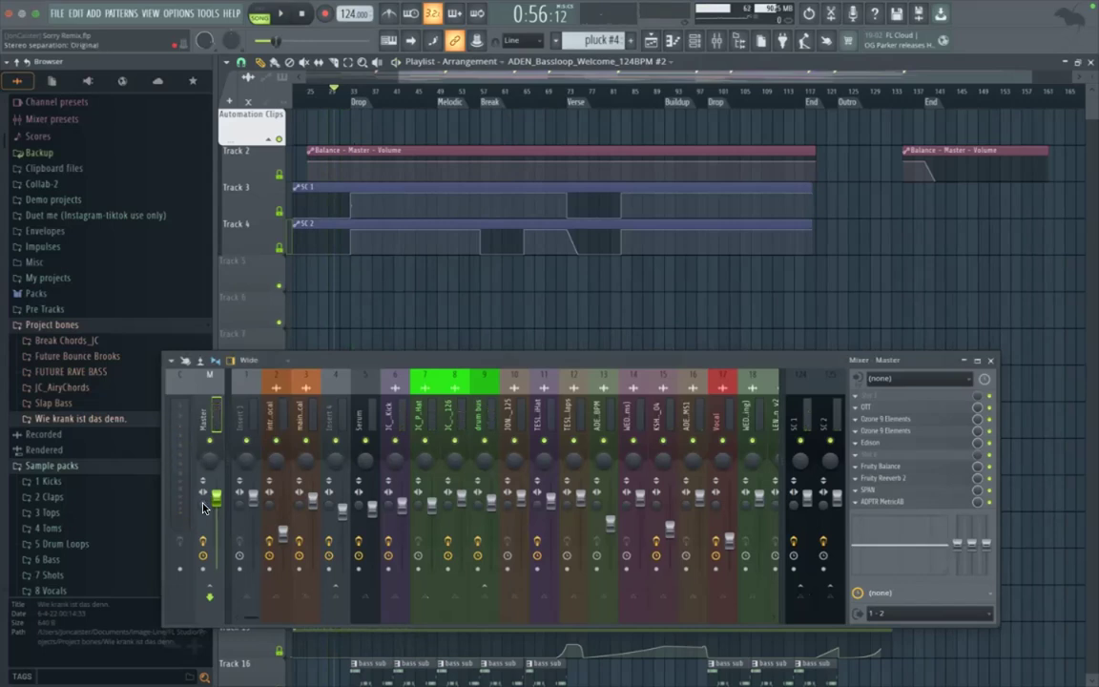
{"action": "left_click", "coordinate": [991, 361]}
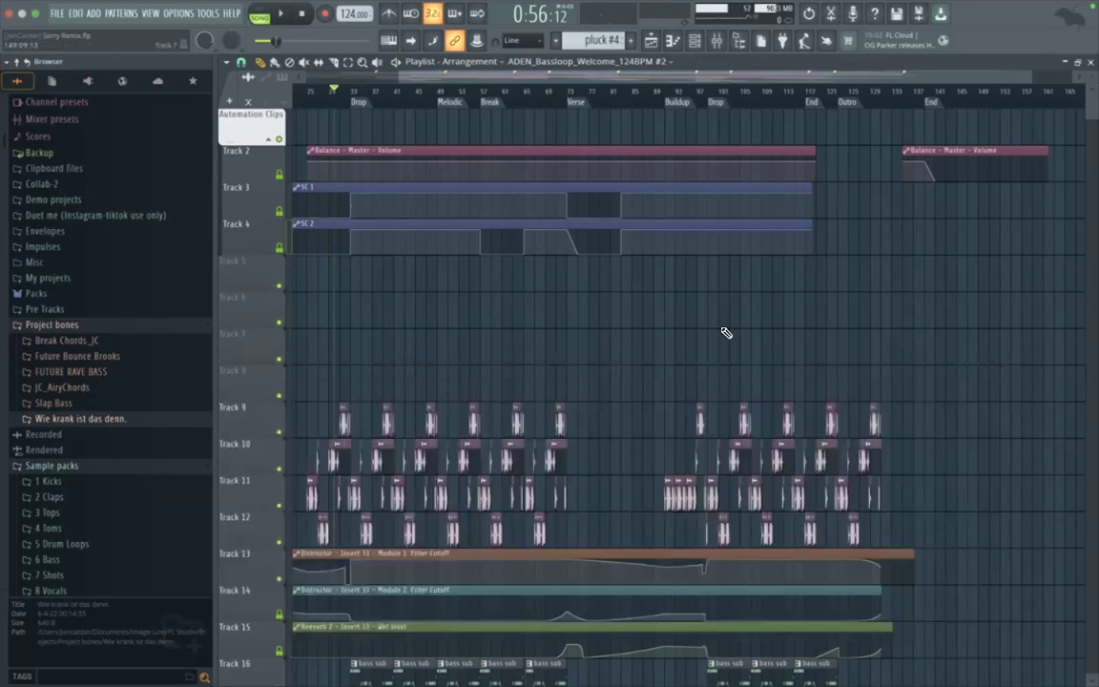
Step: Delete the four empty tracks, Tracks 5 to 8, between the SC 2 automation and the bass loop clips
{"action": "scroll", "coordinate": [545, 329], "scroll_direction": "down", "scroll_amount": 3}
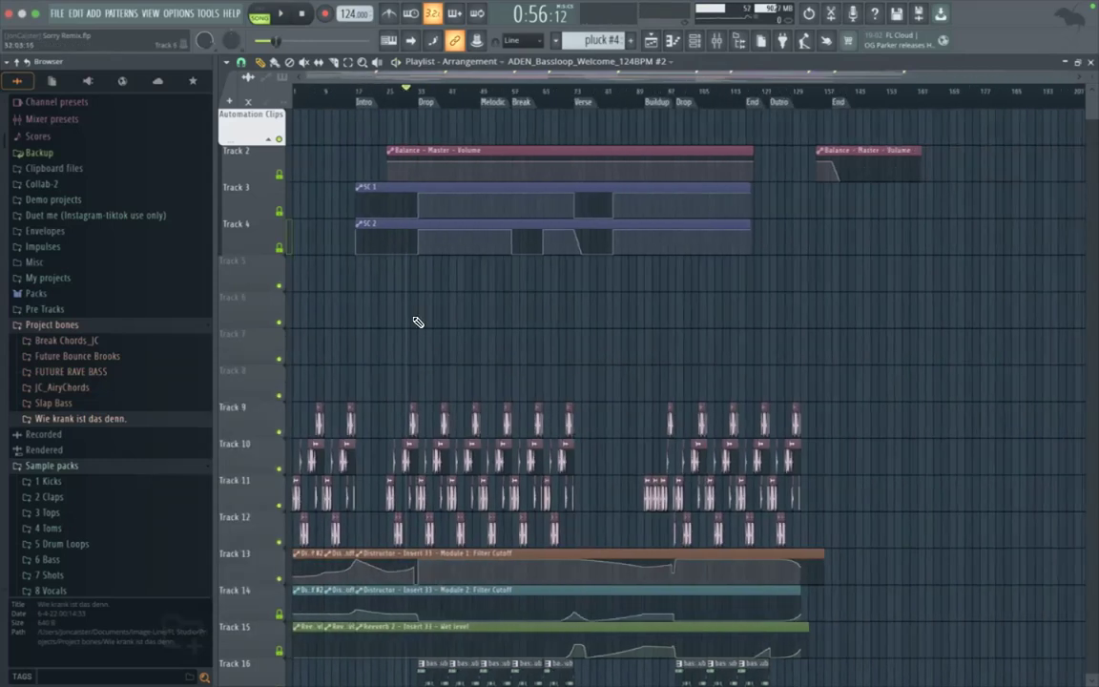
{"action": "scroll", "coordinate": [417, 322], "scroll_direction": "down", "scroll_amount": 2}
{"action": "scroll", "coordinate": [417, 322], "scroll_direction": "down", "scroll_amount": 2}
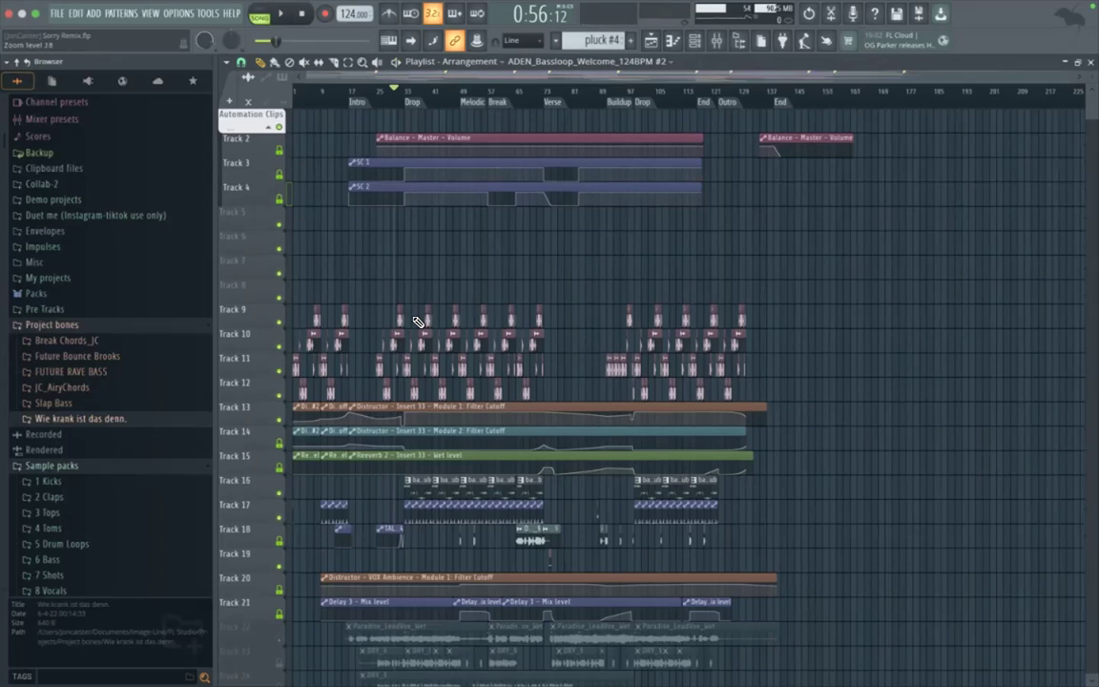
{"action": "scroll", "coordinate": [417, 323], "scroll_direction": "up", "scroll_amount": 3}
{"action": "scroll", "coordinate": [418, 322], "scroll_direction": "left", "scroll_amount": 3}
{"action": "scroll", "coordinate": [418, 322], "scroll_direction": "down", "scroll_amount": 1}
{"action": "scroll", "coordinate": [417, 322], "scroll_direction": "down", "scroll_amount": 3}
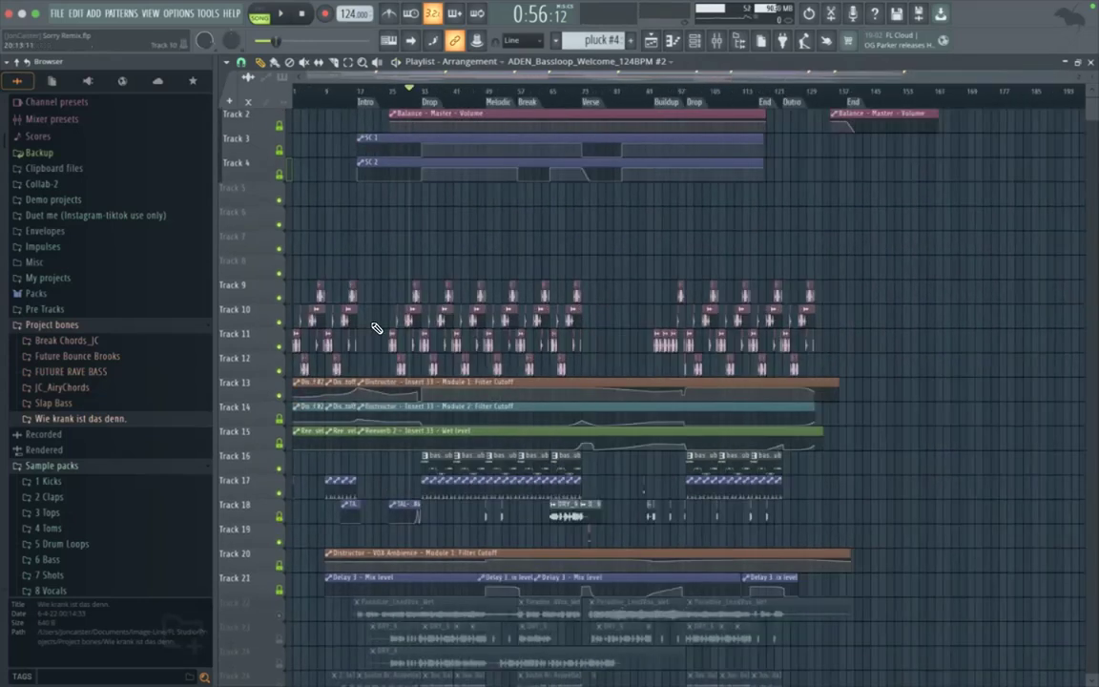
{"action": "scroll", "coordinate": [376, 328], "scroll_direction": "up", "scroll_amount": 1}
{"action": "right_click", "coordinate": [249, 221]}
{"action": "key", "text": "d"}
{"action": "right_click", "coordinate": [248, 220]}
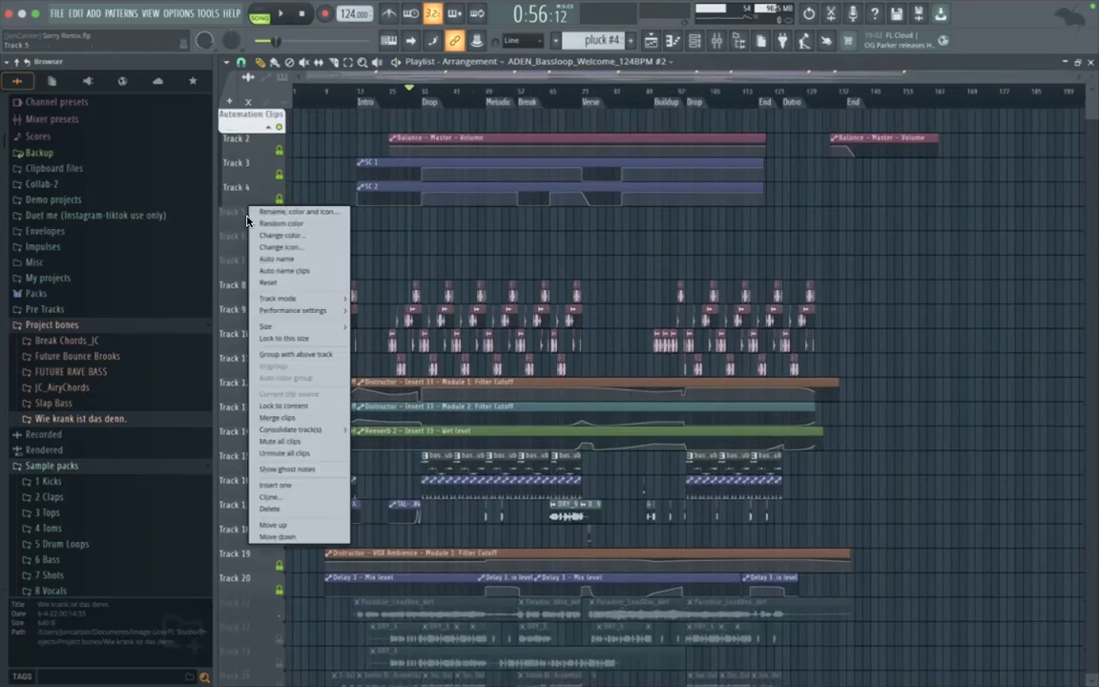
{"action": "key", "text": "d"}
{"action": "right_click", "coordinate": [250, 220]}
{"action": "key", "text": "d"}
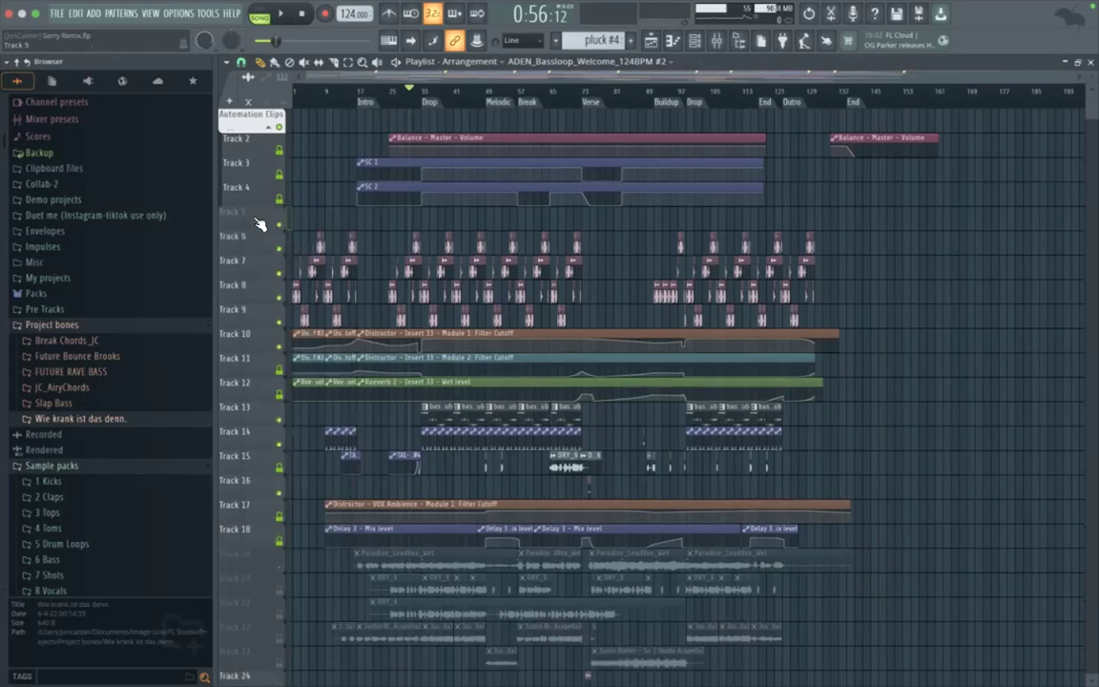
{"action": "right_click", "coordinate": [252, 221]}
{"action": "key", "text": "d"}
Step: Move the bass loop clips from Track 8 up onto Track 7, leaving the Track 6 clips in place
{"action": "scroll", "coordinate": [374, 297], "scroll_direction": "up", "scroll_amount": 4}
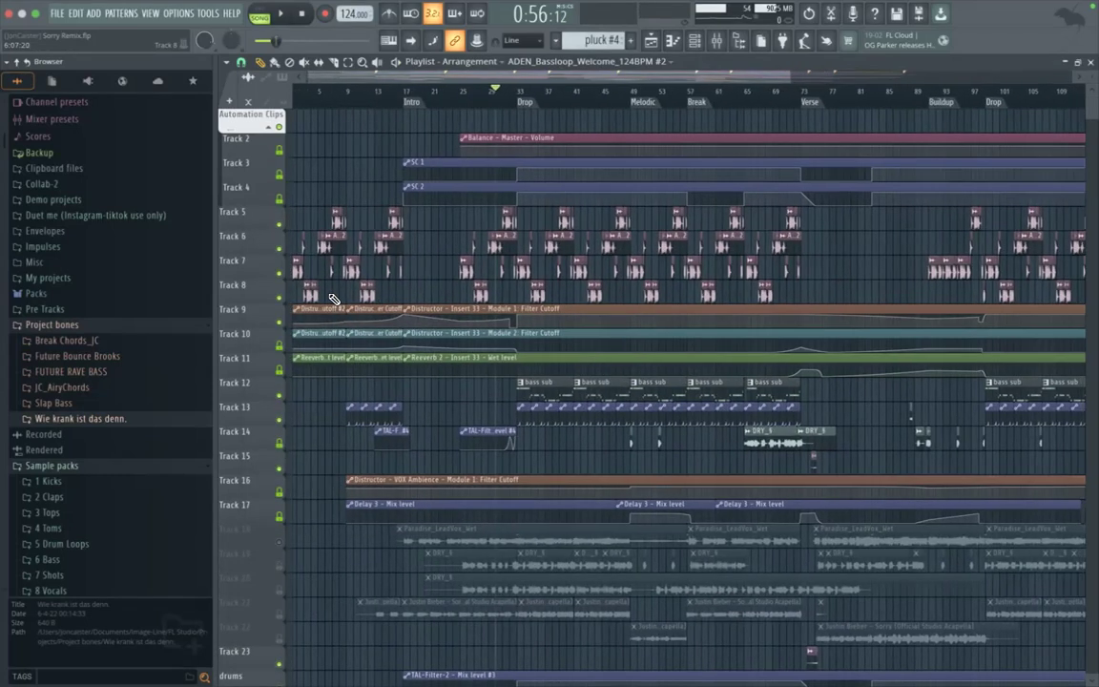
{"action": "scroll", "coordinate": [334, 299], "scroll_direction": "down", "scroll_amount": 3}
{"action": "scroll", "coordinate": [319, 299], "scroll_direction": "down", "scroll_amount": 2}
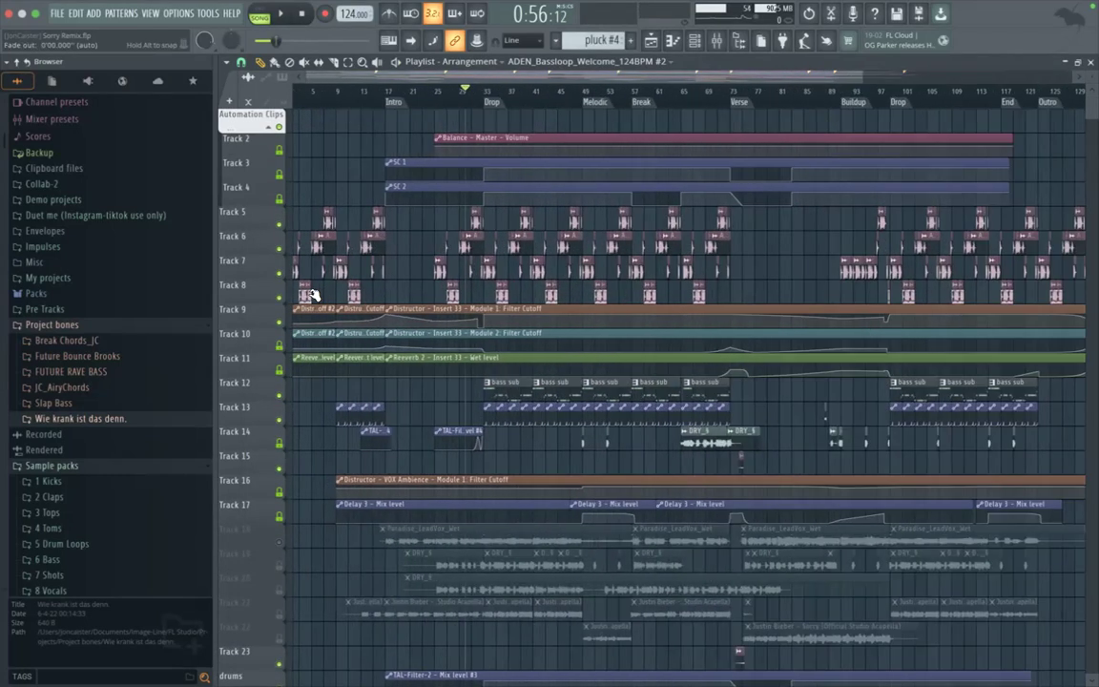
{"action": "scroll", "coordinate": [314, 296], "scroll_direction": "up", "scroll_amount": 2}
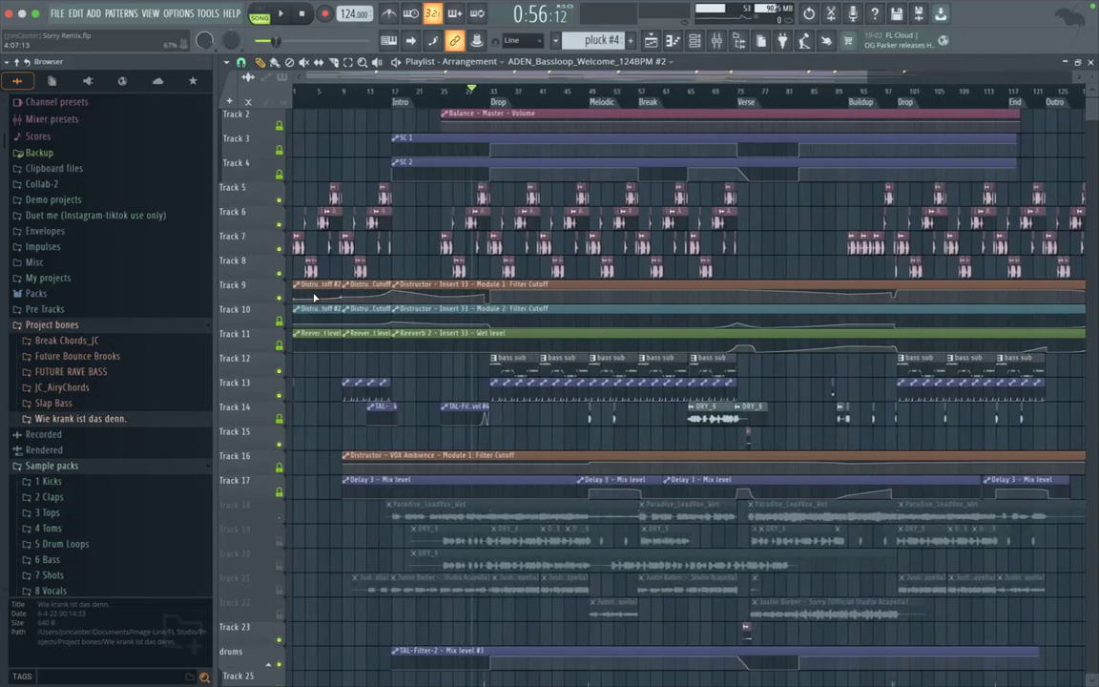
{"action": "scroll", "coordinate": [314, 297], "scroll_direction": "down", "scroll_amount": 1}
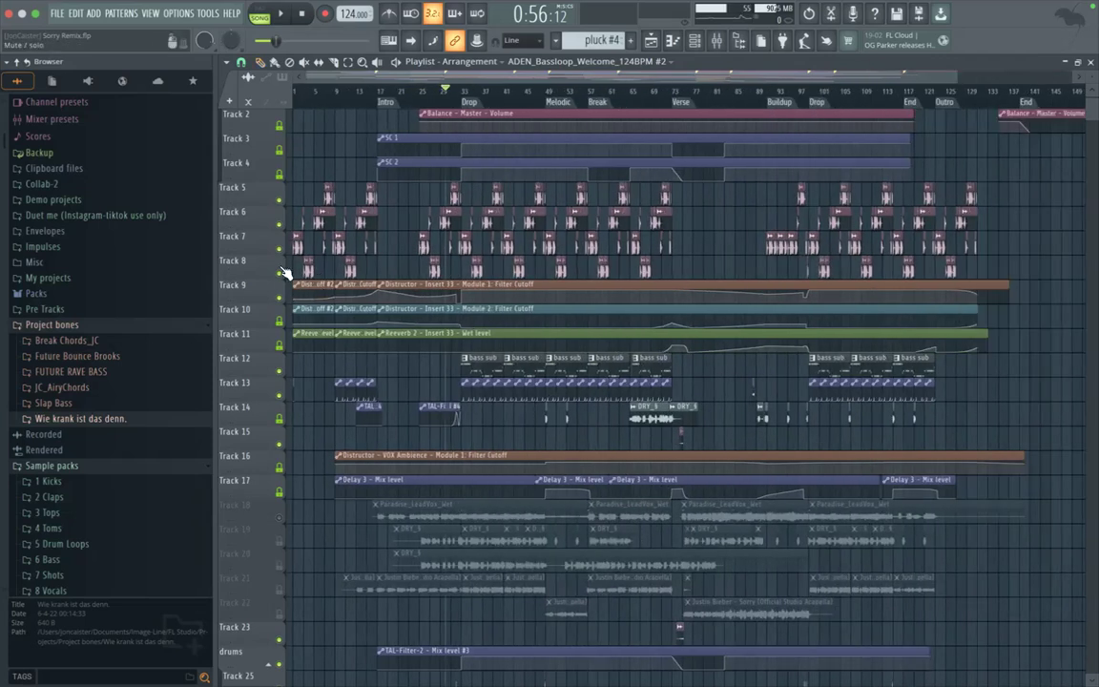
{"action": "left_click", "coordinate": [251, 274]}
{"action": "left_click_drag", "start_coordinate": [251, 274], "coordinate": [263, 222]}
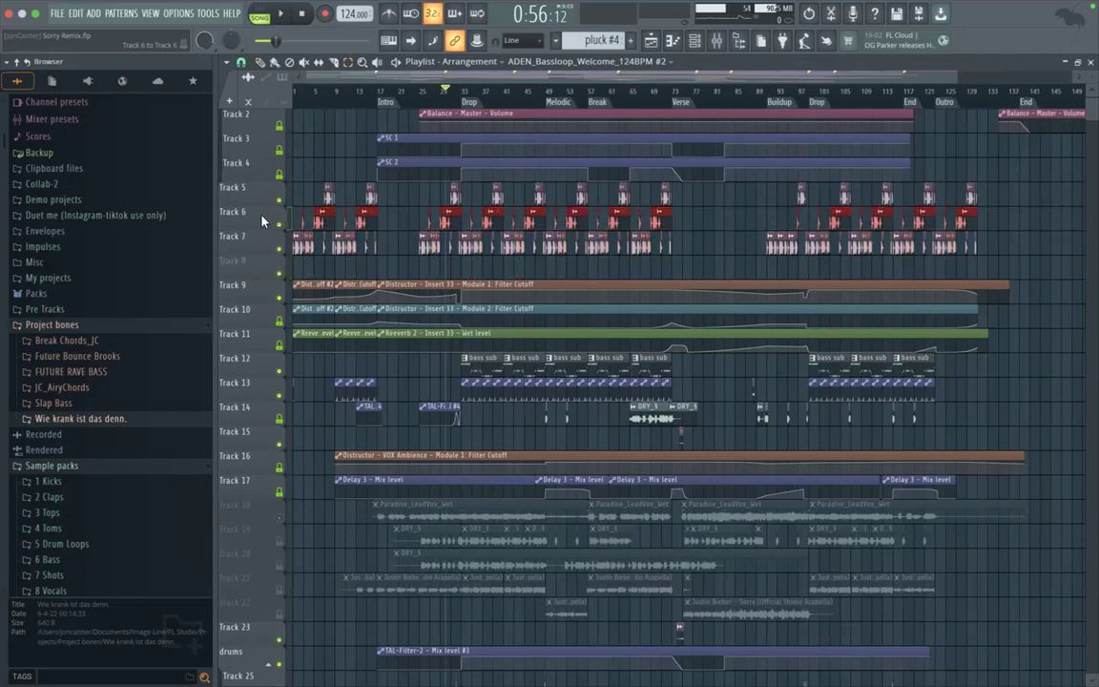
{"action": "scroll", "coordinate": [335, 258], "scroll_direction": "up", "scroll_amount": 5}
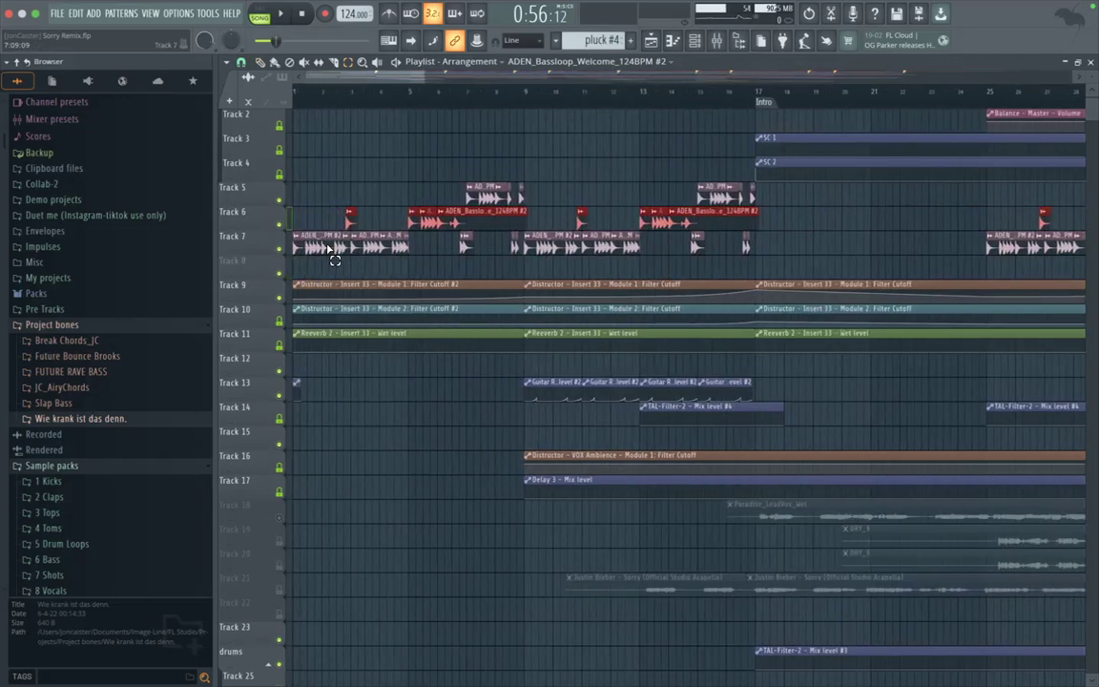
{"action": "scroll", "coordinate": [330, 248], "scroll_direction": "up", "scroll_amount": 2}
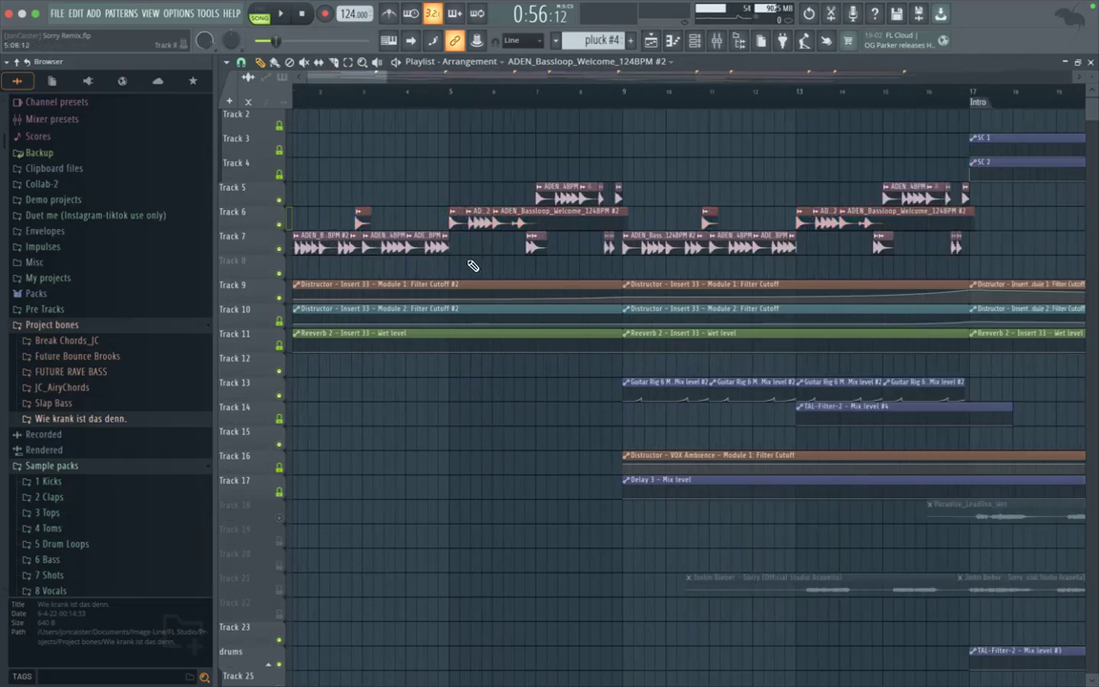
{"action": "scroll", "coordinate": [467, 238], "scroll_direction": "down", "scroll_amount": 3}
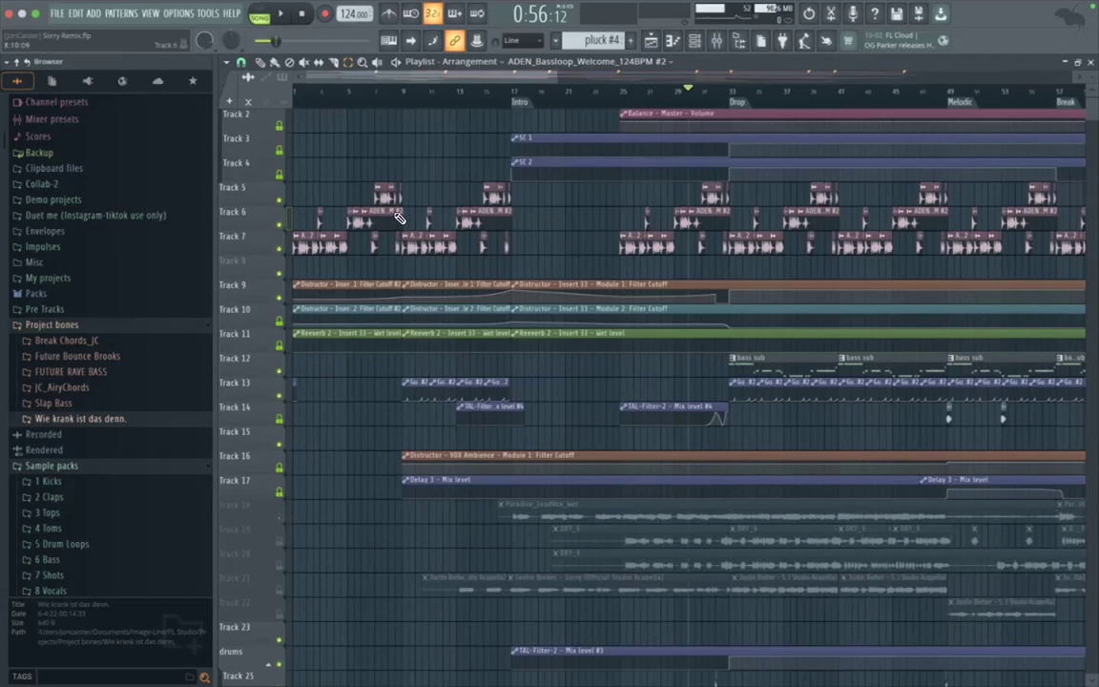
Step: Insert an empty track directly above the bass loop clips, below the SC 2 automation track
{"action": "right_click", "coordinate": [226, 178]}
{"action": "left_click", "coordinate": [272, 416]}
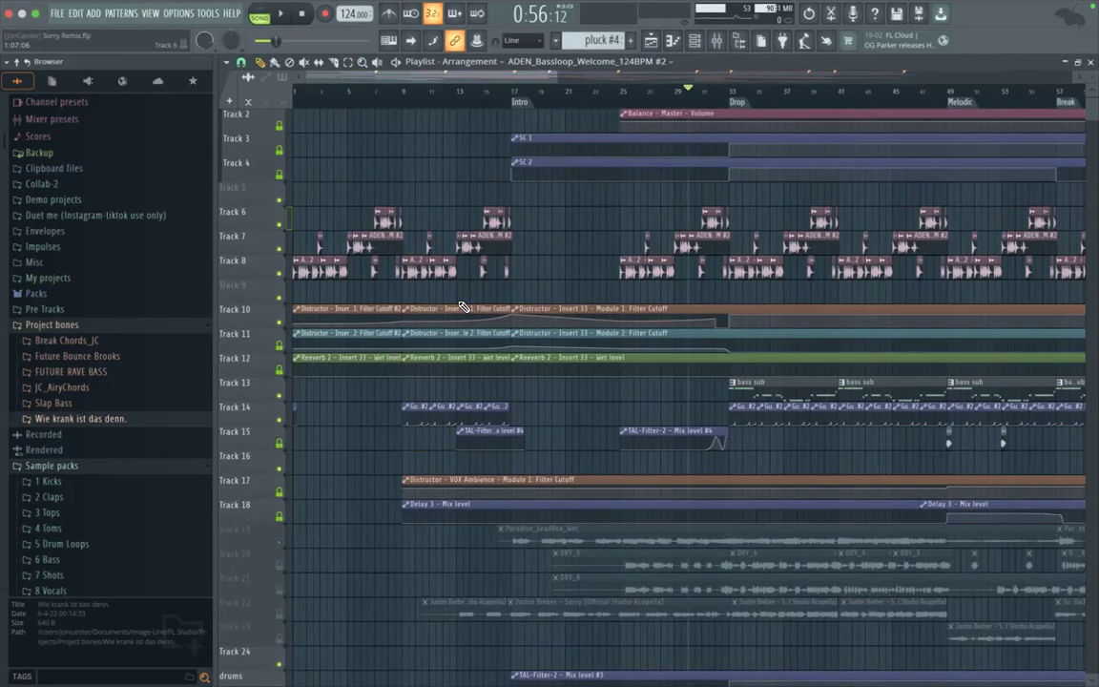
{"action": "scroll", "coordinate": [463, 308], "scroll_direction": "down", "scroll_amount": 1}
{"action": "scroll", "coordinate": [462, 307], "scroll_direction": "down", "scroll_amount": 3}
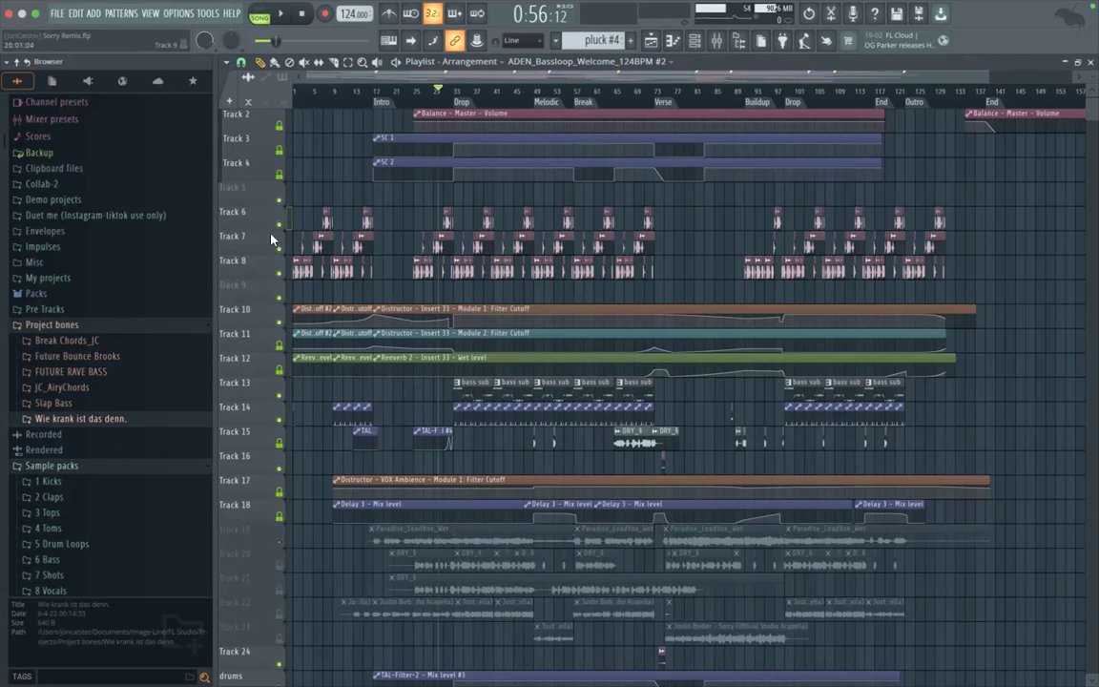
Step: Name the empty Track 5 above the bass loops Bass and colour it fire brick red, #AA1F21
{"action": "right_click", "coordinate": [274, 189]}
{"action": "left_click", "coordinate": [284, 194]}
{"action": "type", "text": "BASS"}
{"action": "left_click", "coordinate": [284, 188]}
{"action": "mouse_move", "coordinate": [378, 228]}
{"action": "left_mouse_down"}
{"action": "mouse_move", "coordinate": [394, 230]}
{"action": "mouse_move", "coordinate": [387, 239]}
{"action": "left_mouse_up"}
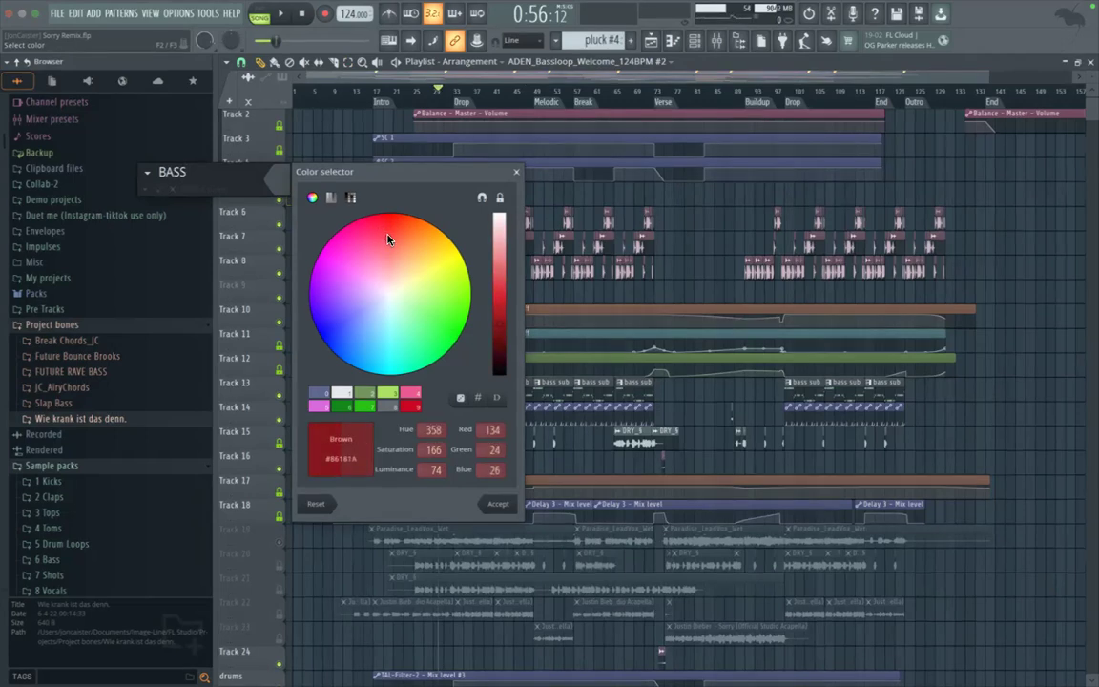
{"action": "left_click", "coordinate": [501, 318]}
{"action": "mouse_move", "coordinate": [502, 318]}
{"action": "left_mouse_down"}
{"action": "mouse_move", "coordinate": [500, 295]}
{"action": "mouse_move", "coordinate": [502, 323]}
{"action": "left_mouse_up"}
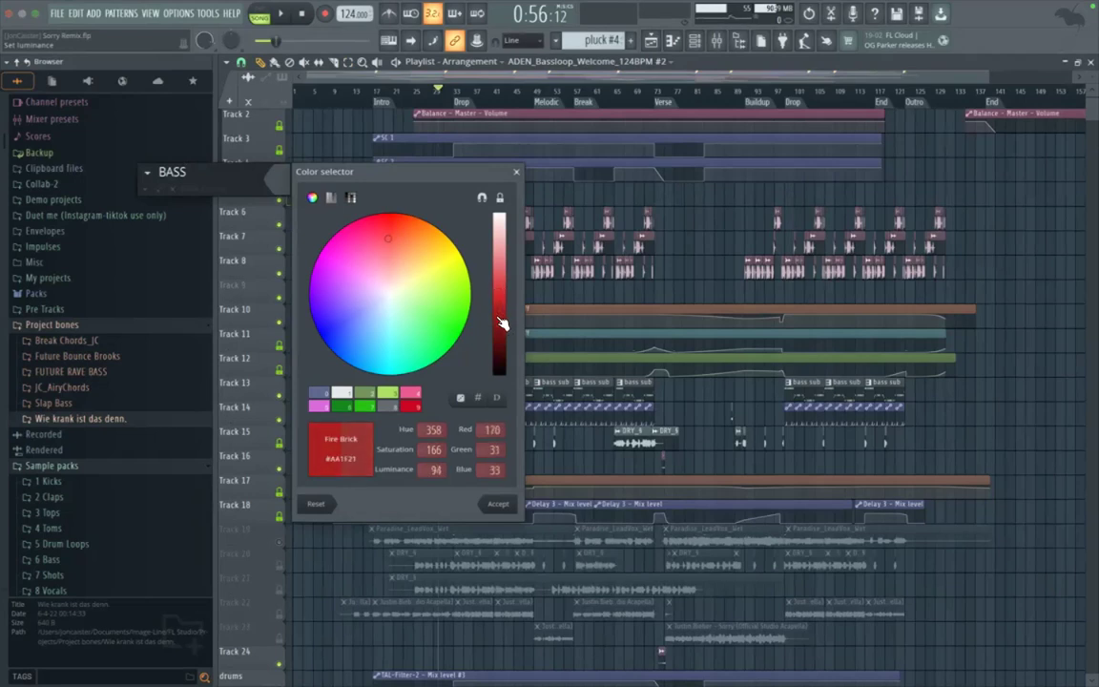
{"action": "left_click", "coordinate": [496, 504]}
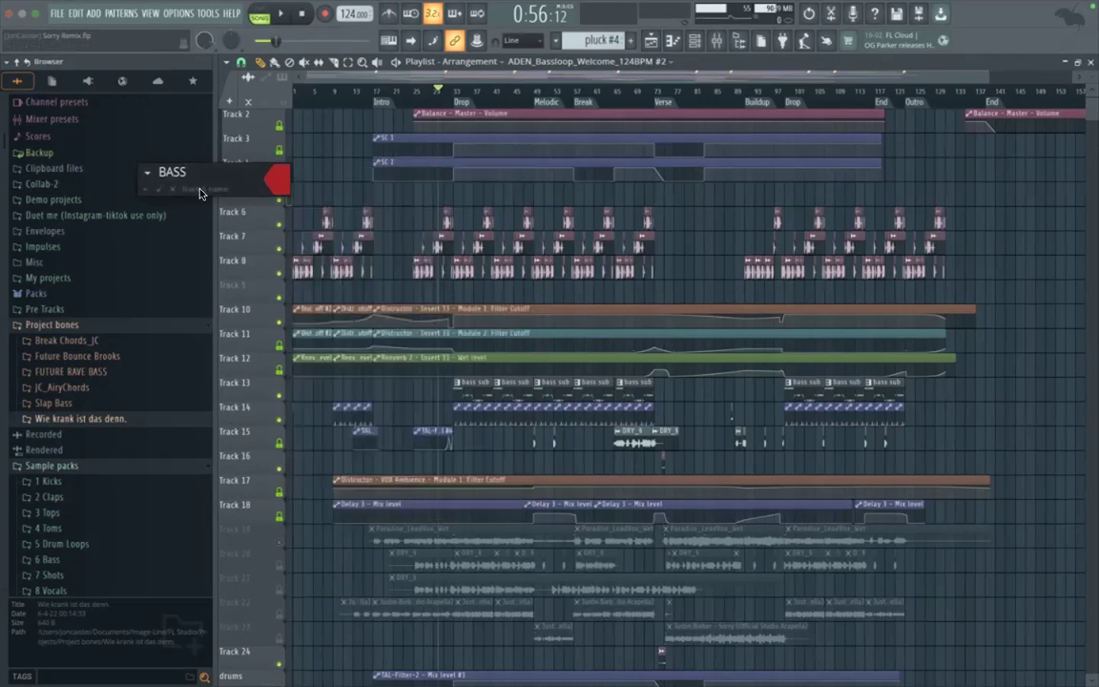
{"action": "type", "text": "Bass"}
{"action": "key", "text": "Return"}
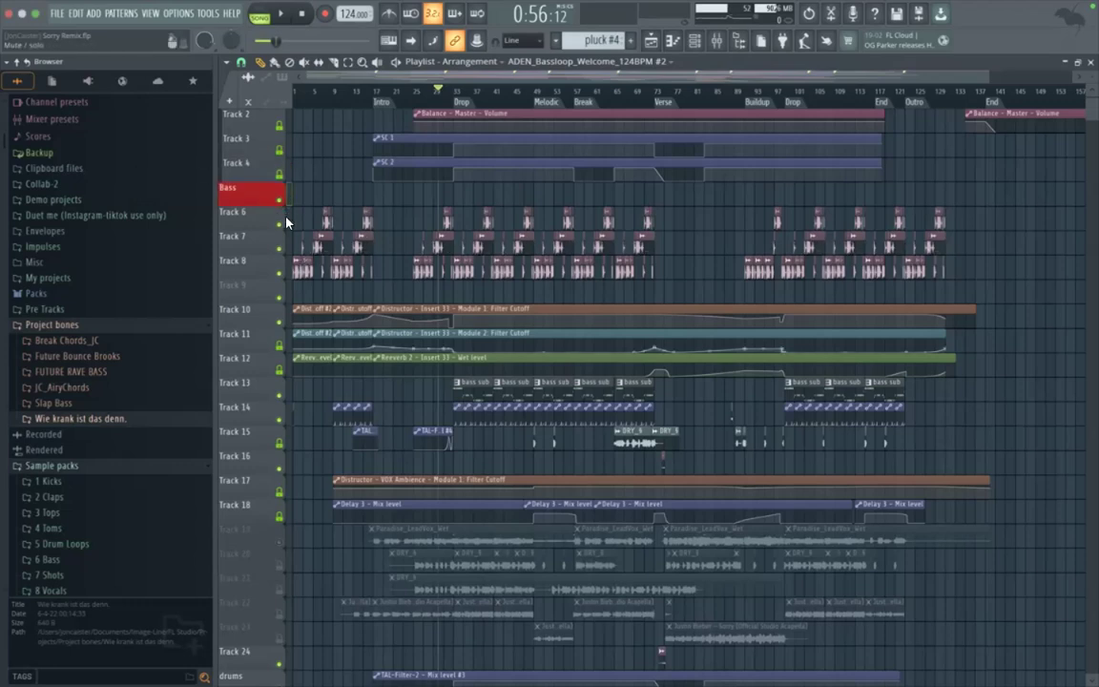
Step: Delete the empty Track 9 and group the bass loop and Insert 33 automation tracks, Tracks 6 to 11, under Bass
{"action": "right_click", "coordinate": [270, 285]}
{"action": "key", "text": "d"}
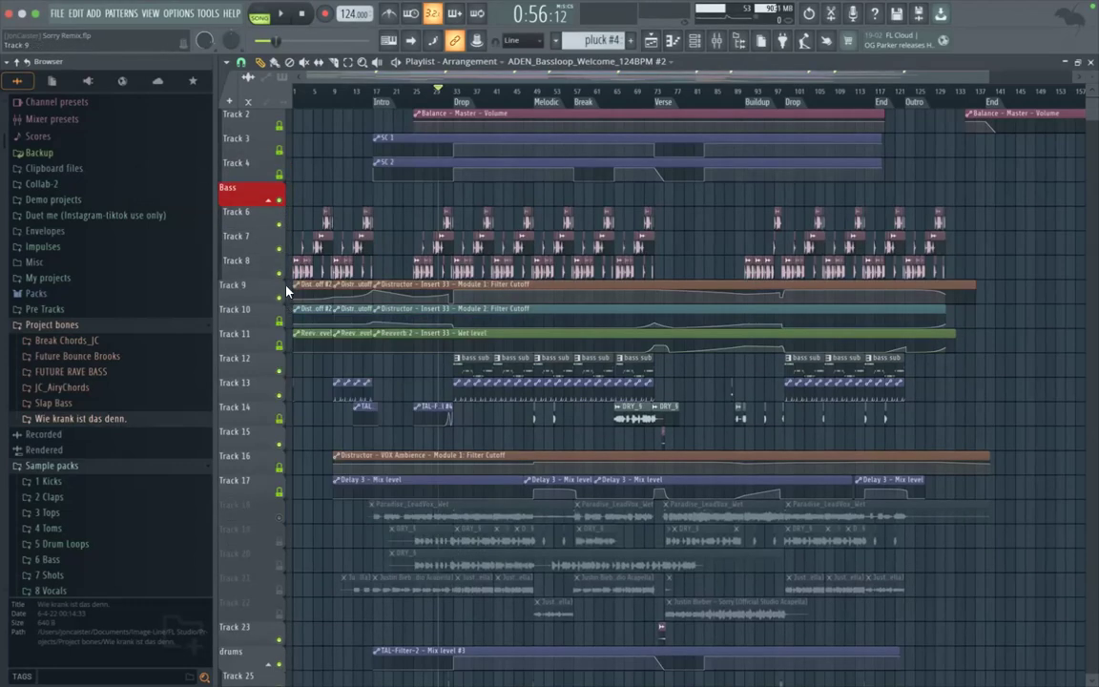
{"action": "right_click", "coordinate": [274, 336]}
{"action": "key", "text": "Escape"}
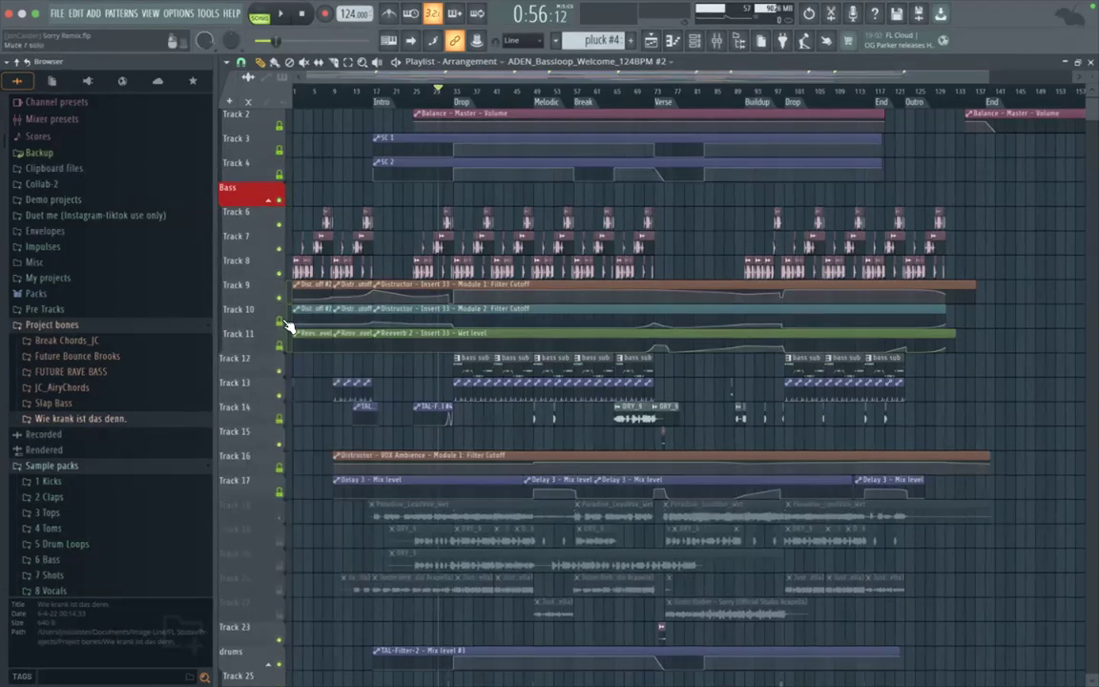
Step: Insert an empty track above the bass sub clips, name it Sub Bass and colour it dark red
{"action": "right_click", "coordinate": [243, 368]}
{"action": "key", "text": "i"}
{"action": "right_click", "coordinate": [259, 372]}
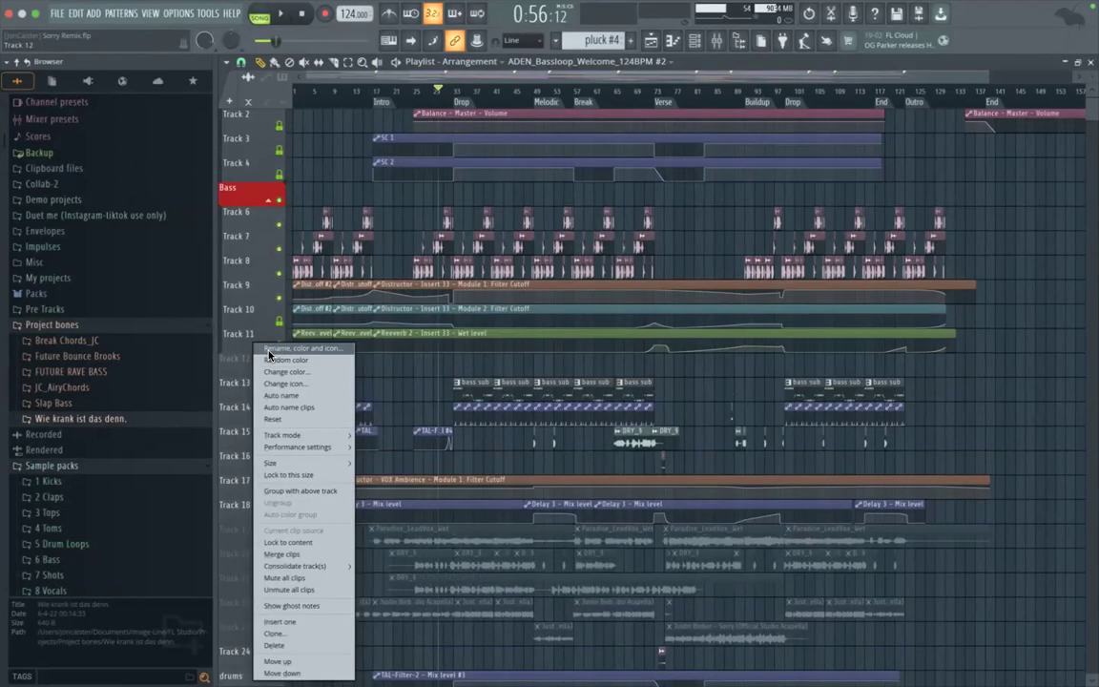
{"action": "left_click", "coordinate": [268, 355]}
{"action": "type", "text": "Sub BAS"}
{"action": "key", "text": "BackSpace"}
{"action": "key", "text": "BackSpace"}
{"action": "type", "text": "ass"}
{"action": "left_click", "coordinate": [269, 352]}
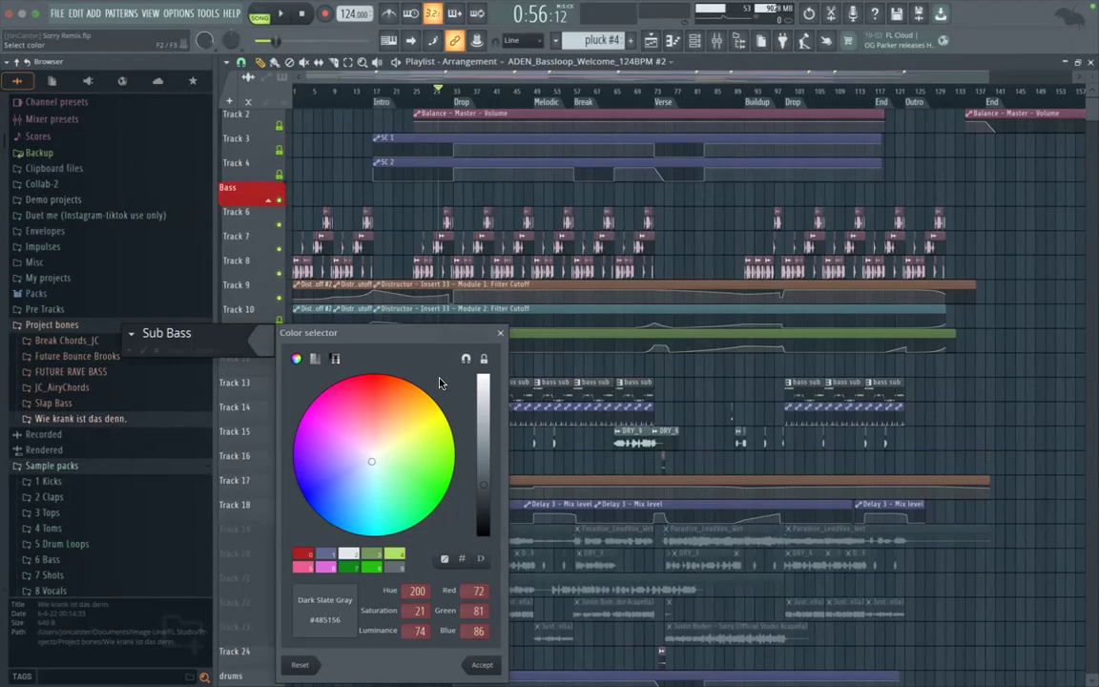
{"action": "left_click", "coordinate": [370, 394]}
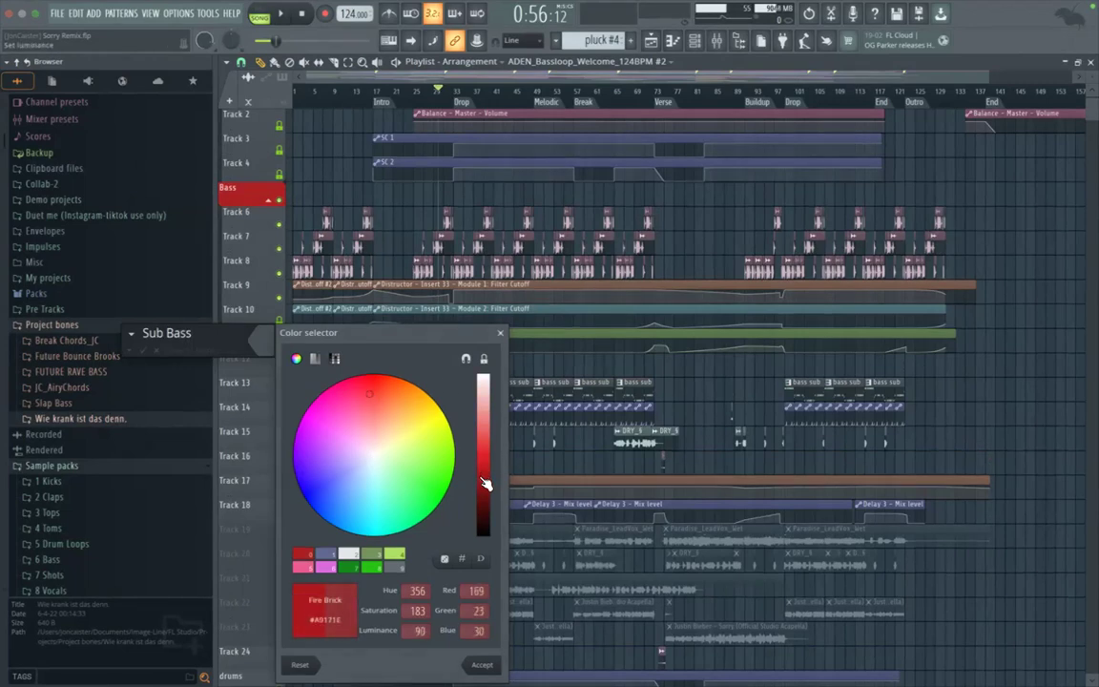
{"action": "left_click", "coordinate": [494, 665]}
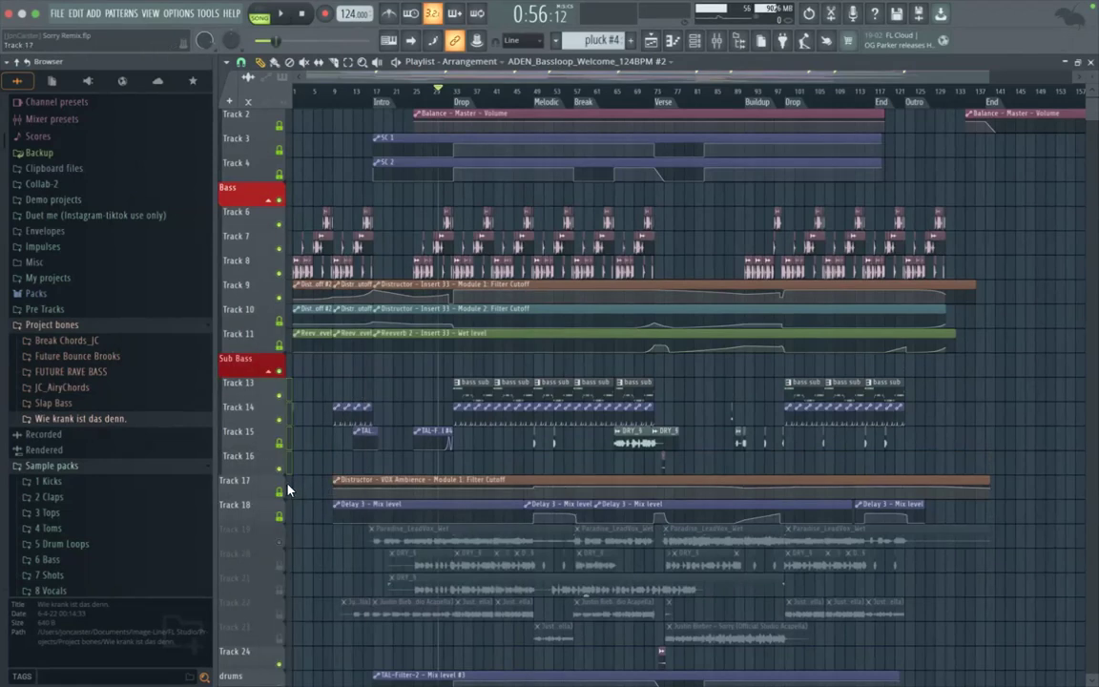
Step: Extend the Sub Bass group down through Tracks 17 and 18 and briefly play the arrangement
{"action": "right_click", "coordinate": [259, 485]}
{"action": "left_click", "coordinate": [260, 485]}
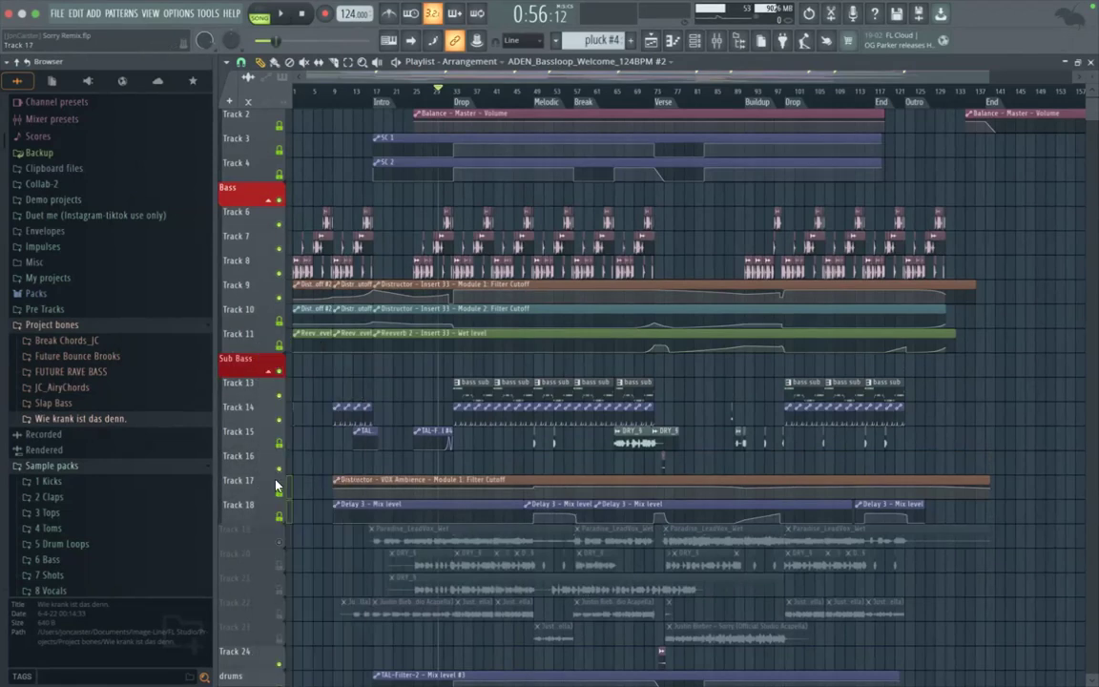
{"action": "scroll", "coordinate": [276, 467], "scroll_direction": "down", "scroll_amount": 1}
{"action": "key", "text": "space"}
{"action": "key", "text": "space"}
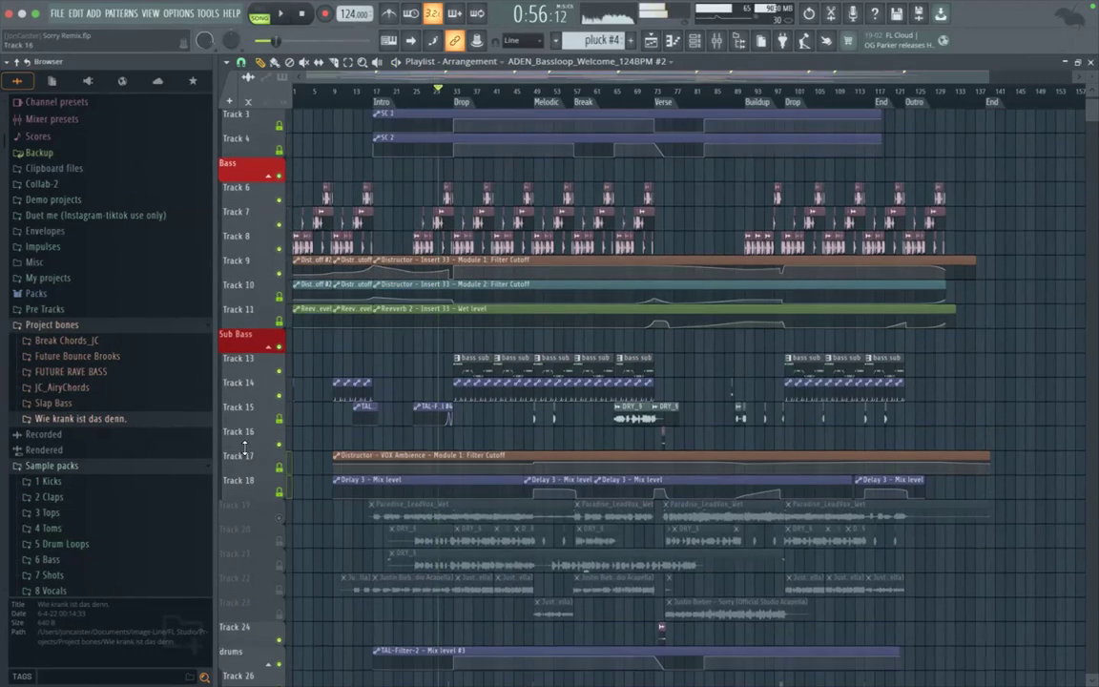
Step: Inspect the target link of the Distructor - VOX Ambience filter cutoff automation clip on Track 17, then close its windows
{"action": "double_click", "coordinate": [370, 455]}
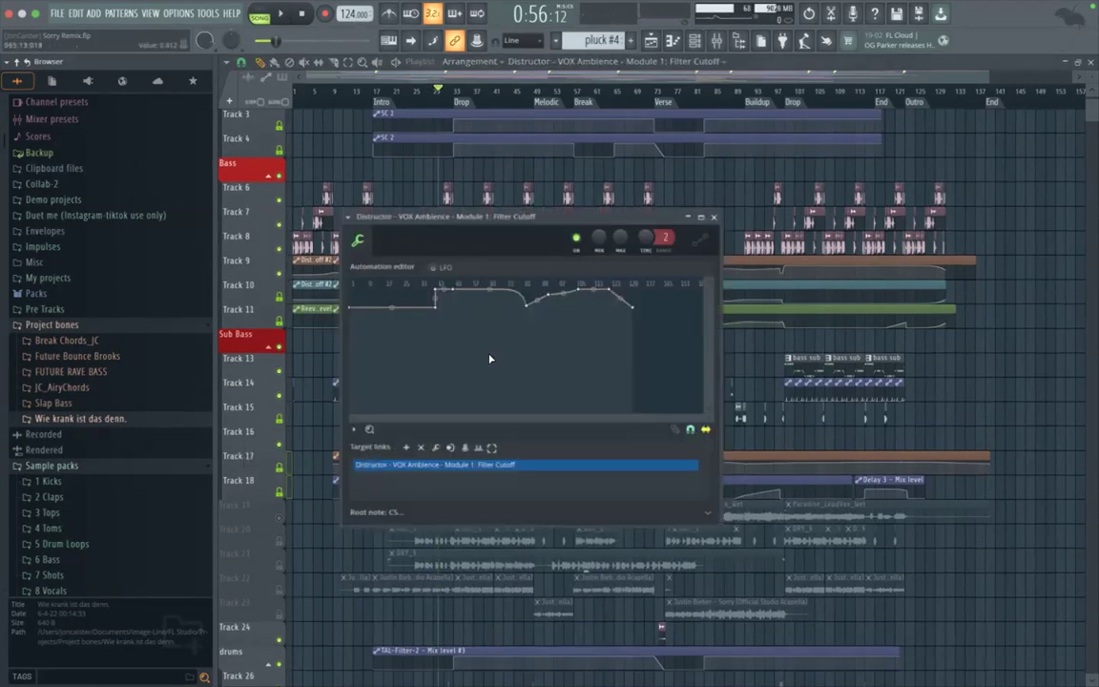
{"action": "double_click", "coordinate": [490, 465]}
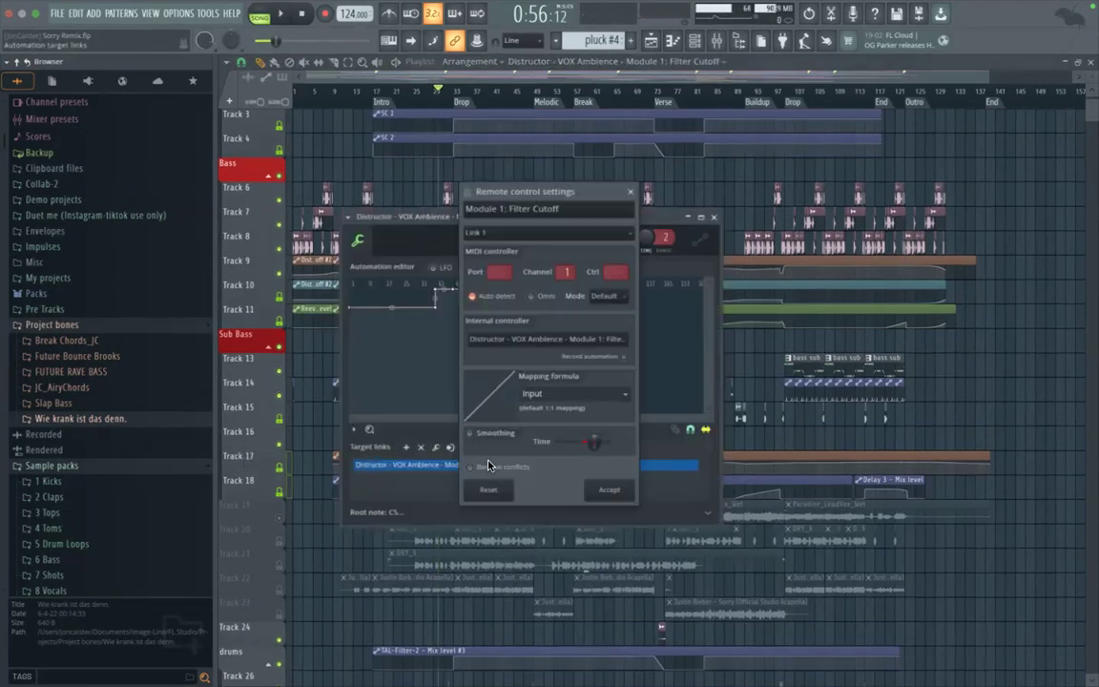
{"action": "left_click", "coordinate": [630, 191]}
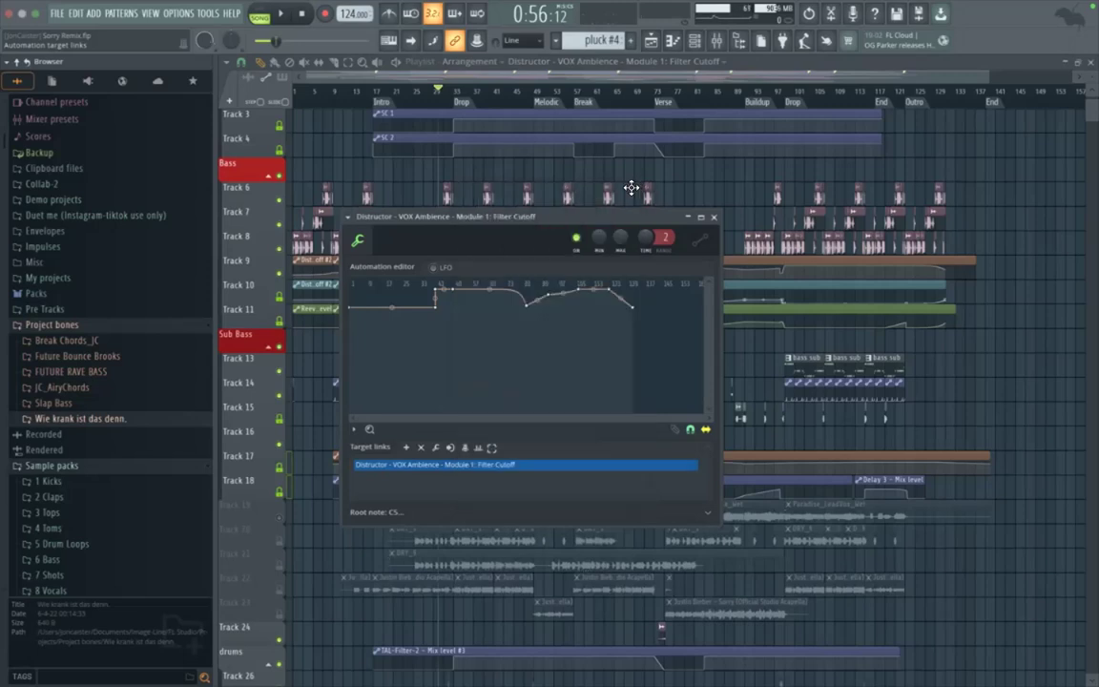
{"action": "left_click", "coordinate": [714, 218]}
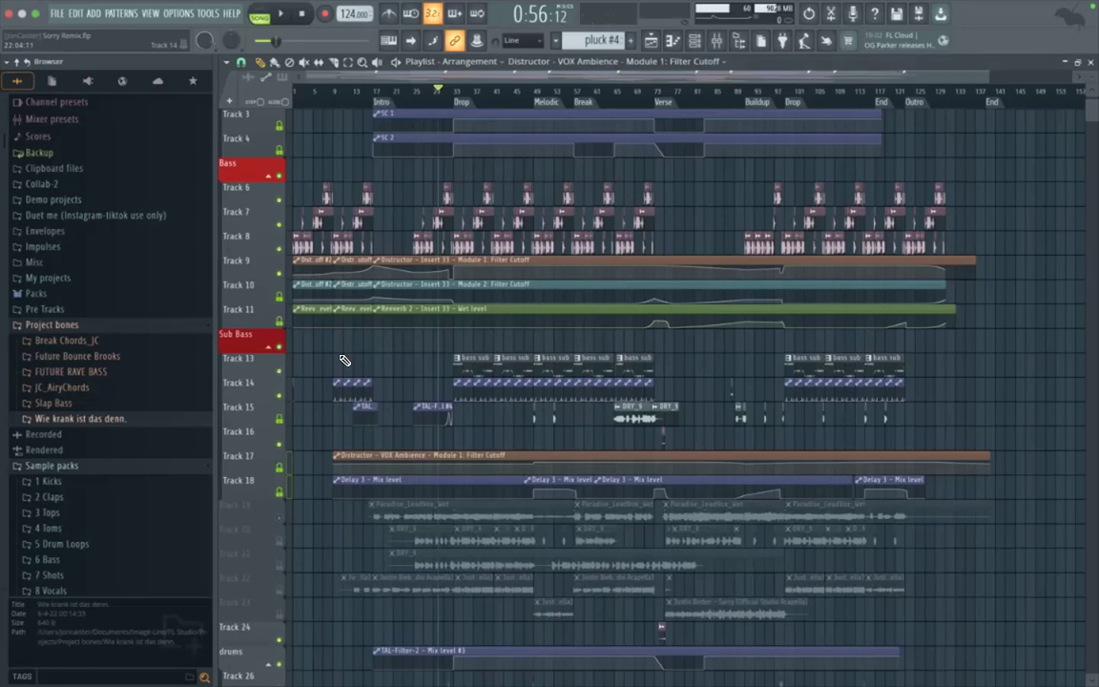
Step: Briefly play the arrangement, and apply a gradient starting with Light Gray to Tracks 2 to 4 under Automation Clips
{"action": "scroll", "coordinate": [329, 367], "scroll_direction": "up", "scroll_amount": 3}
{"action": "scroll", "coordinate": [402, 387], "scroll_direction": "up", "scroll_amount": 2}
{"action": "key", "text": "space"}
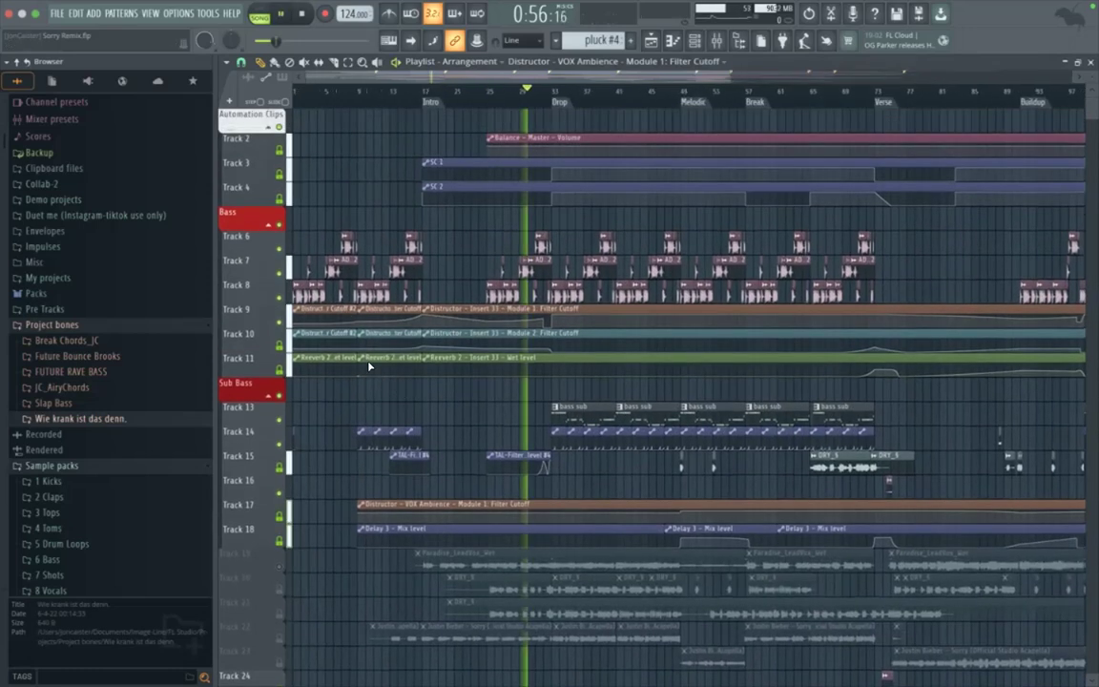
{"action": "key", "text": "space"}
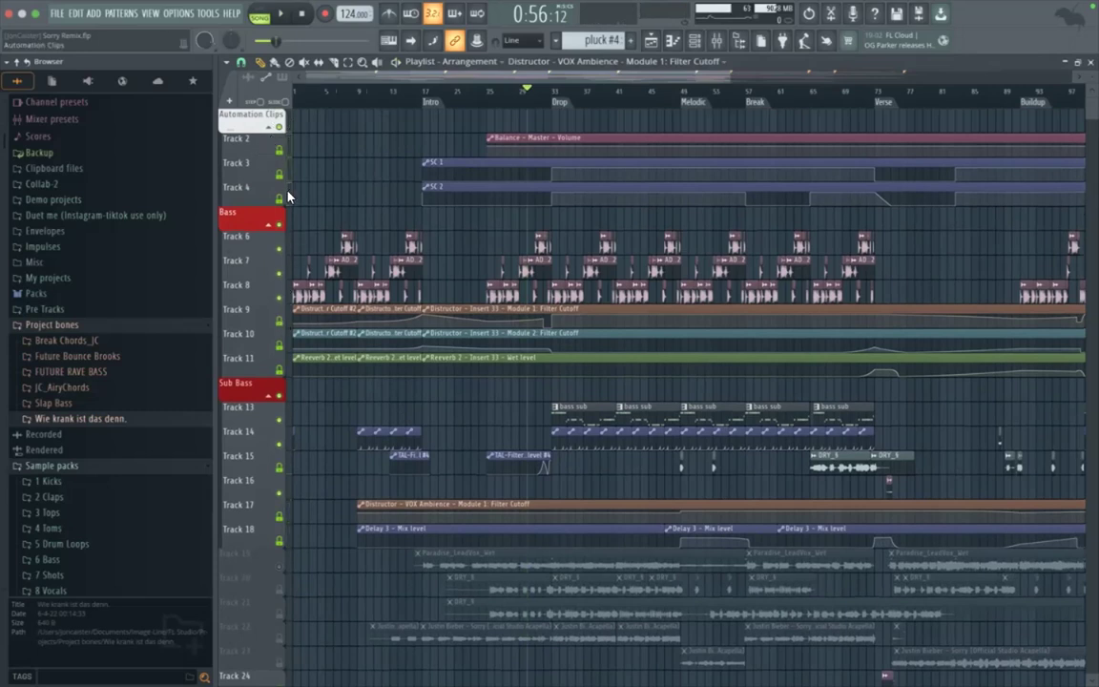
{"action": "right_click", "coordinate": [246, 137]}
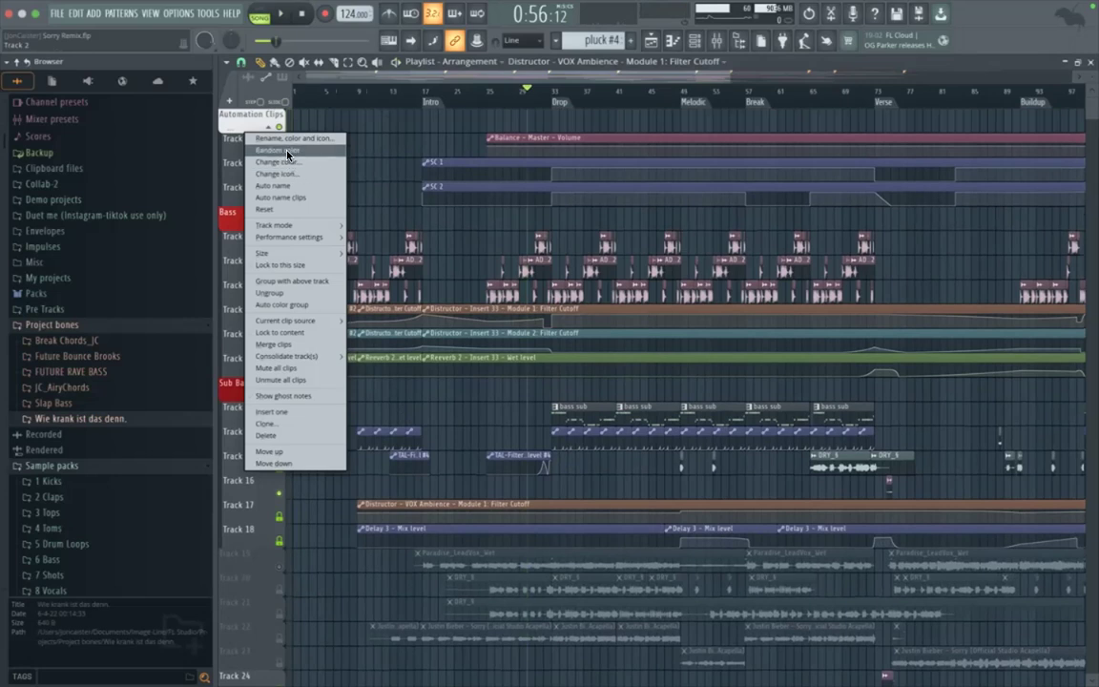
{"action": "left_click", "coordinate": [290, 173]}
{"action": "left_click", "coordinate": [676, 194]}
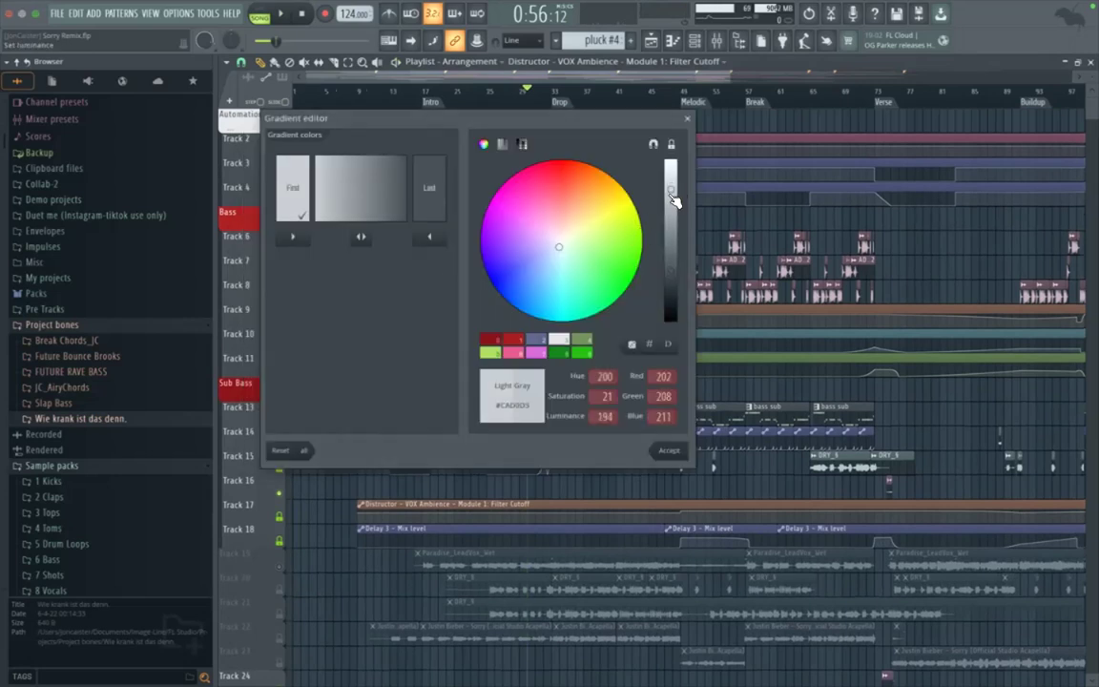
{"action": "left_click", "coordinate": [672, 451]}
Step: Try auto-naming the Automation Clips group tracks from their clips, and undo the naming
{"action": "right_click", "coordinate": [250, 190]}
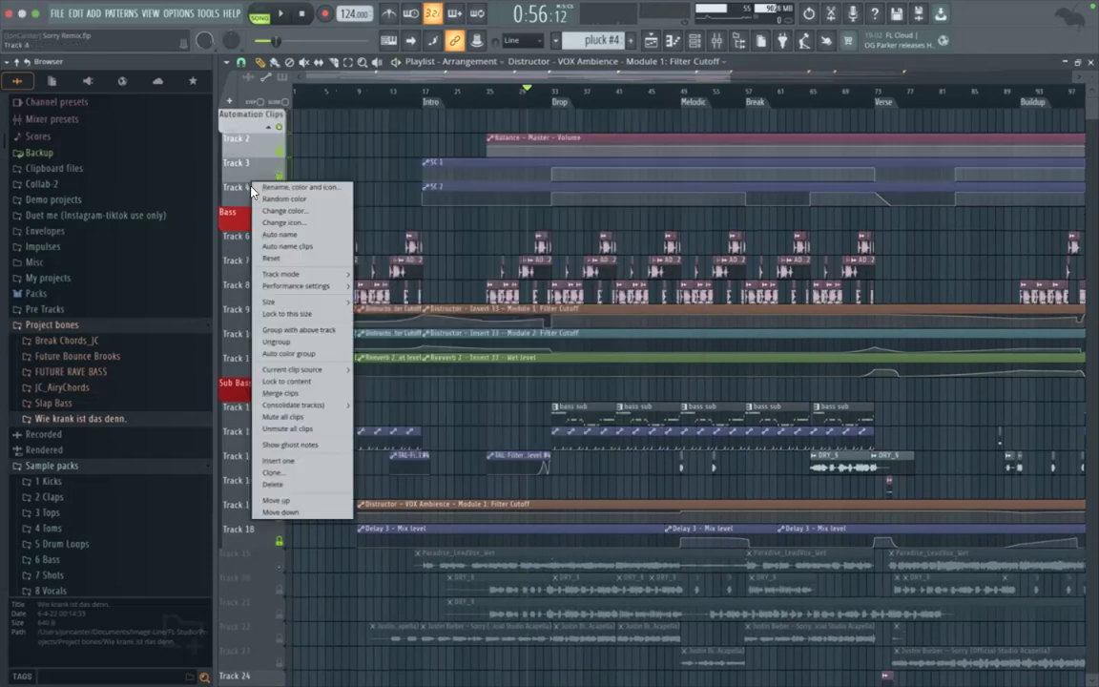
{"action": "left_click", "coordinate": [281, 234]}
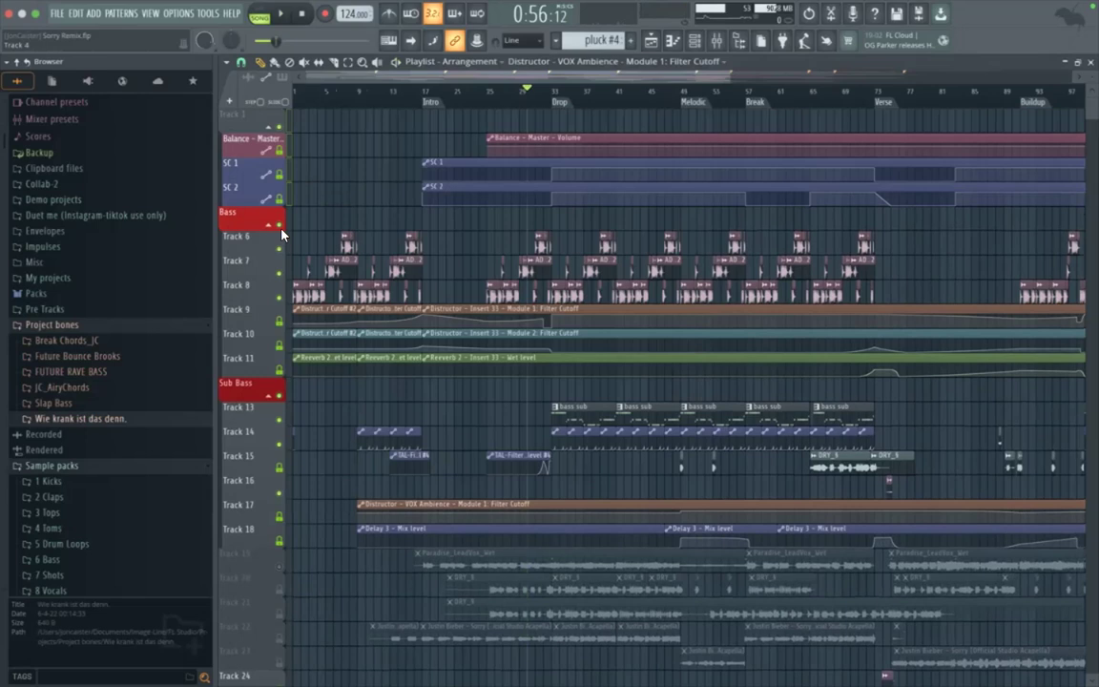
{"action": "key", "text": "ctrl+z"}
Step: Apply the gray track colours to the automation clips on Tracks 4, 3 and 2, keeping the track names
{"action": "right_click", "coordinate": [251, 191]}
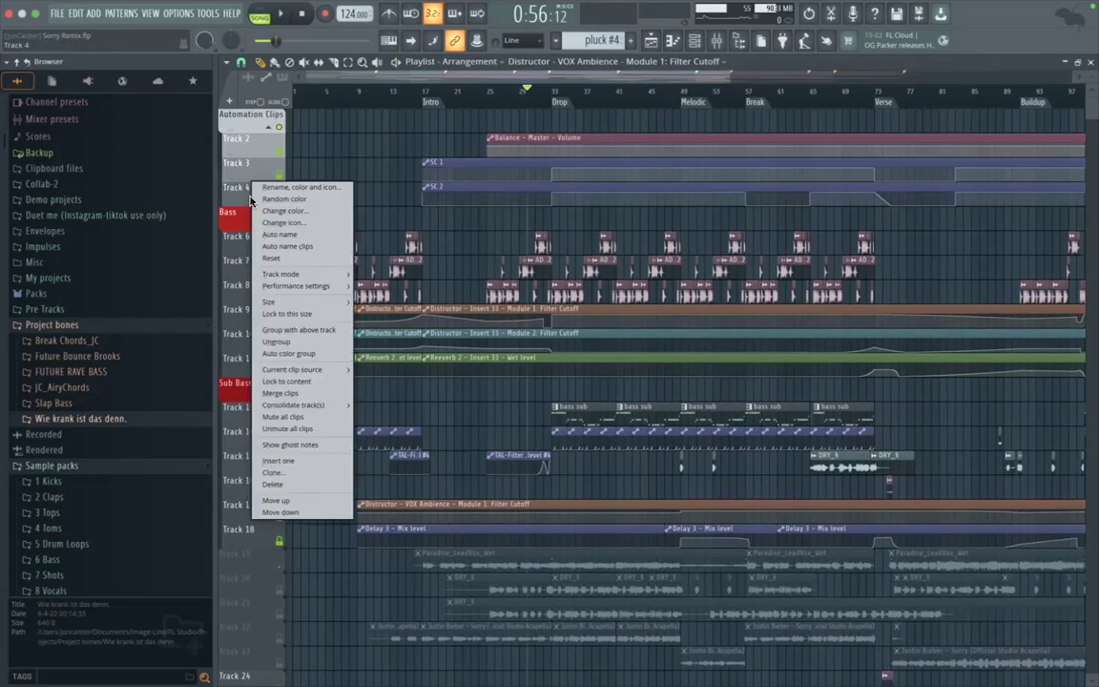
{"action": "left_click", "coordinate": [261, 189]}
{"action": "key", "text": "Return"}
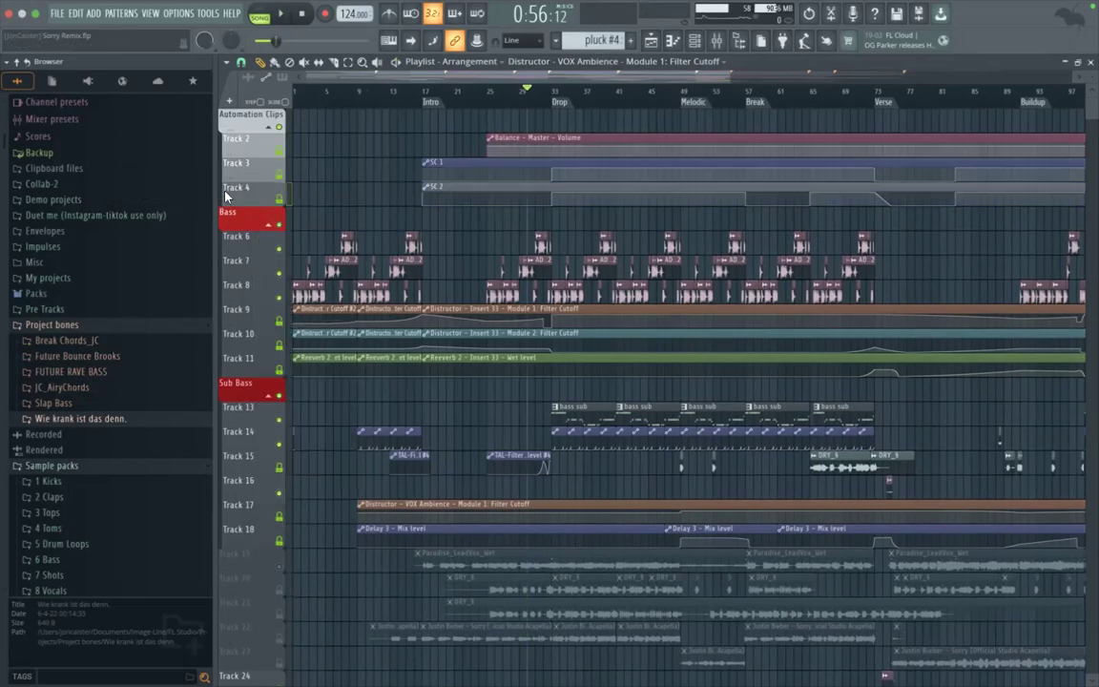
{"action": "right_click", "coordinate": [234, 164]}
{"action": "left_click", "coordinate": [241, 166]}
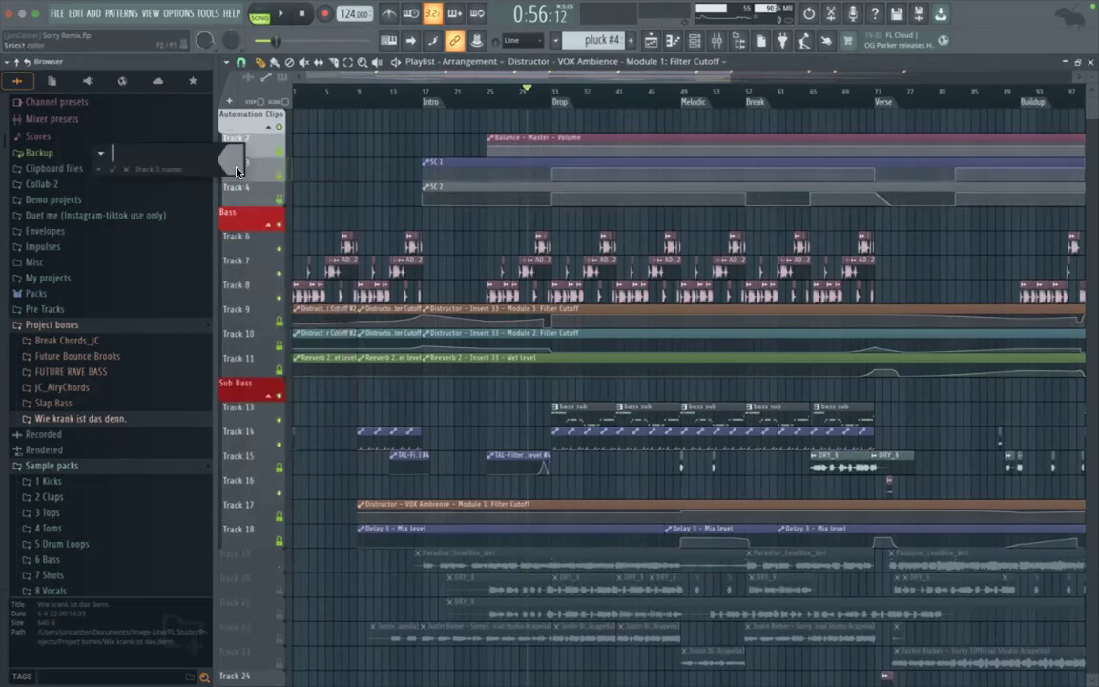
{"action": "key", "text": "Return"}
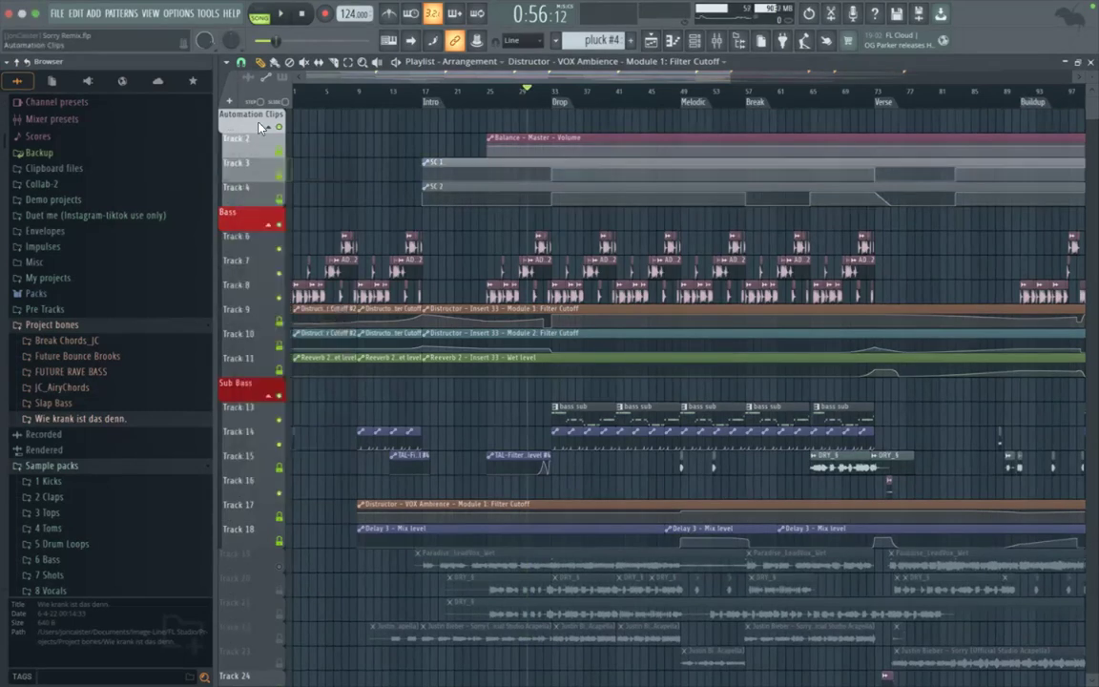
{"action": "right_click", "coordinate": [240, 148]}
{"action": "left_click", "coordinate": [241, 148]}
{"action": "key", "text": "Return"}
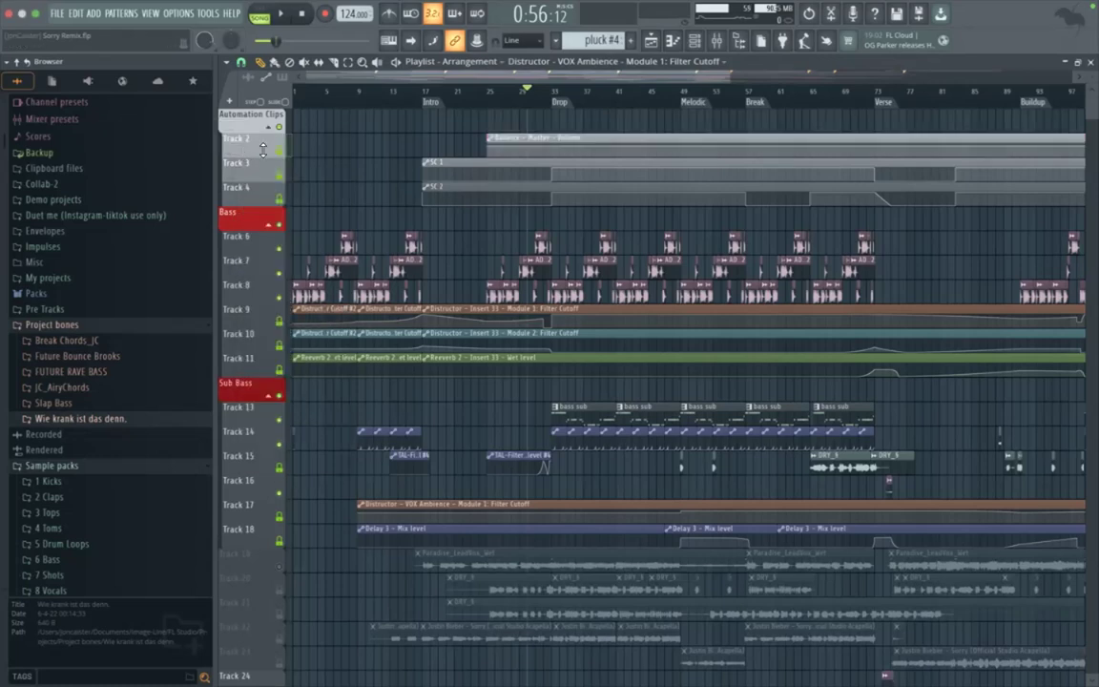
Step: Start a colour gradient for the Bass group's Tracks 6 to 11 with Fire Brick #B41613 as the first colour
{"action": "scroll", "coordinate": [506, 179], "scroll_direction": "down", "scroll_amount": 5}
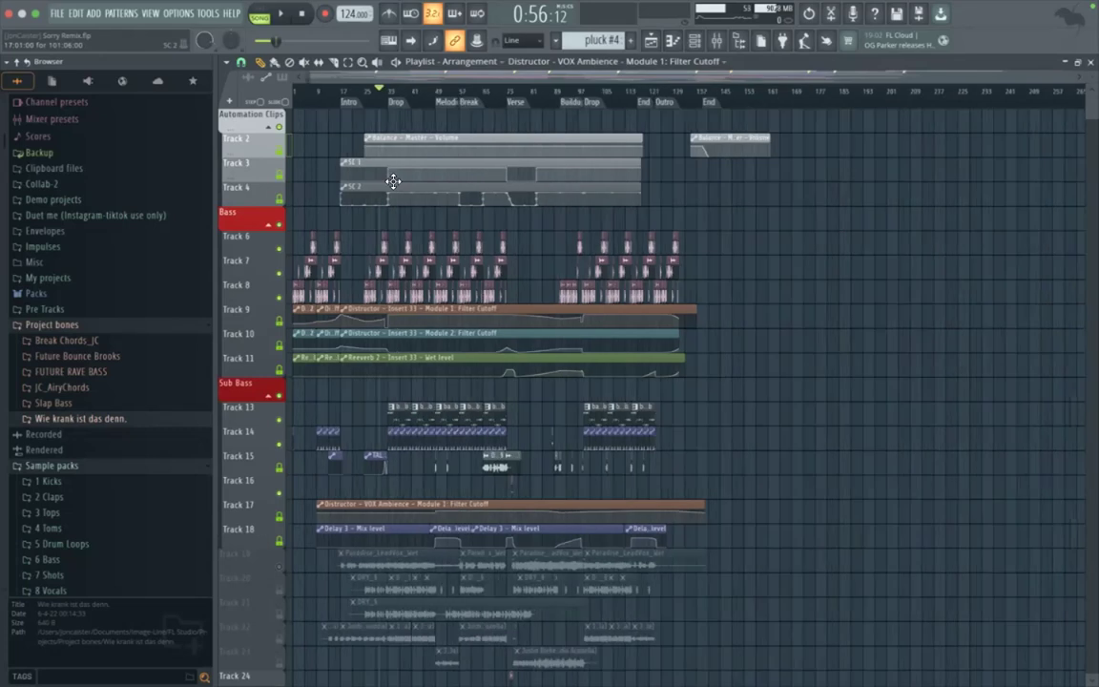
{"action": "scroll", "coordinate": [393, 182], "scroll_direction": "up", "scroll_amount": 3}
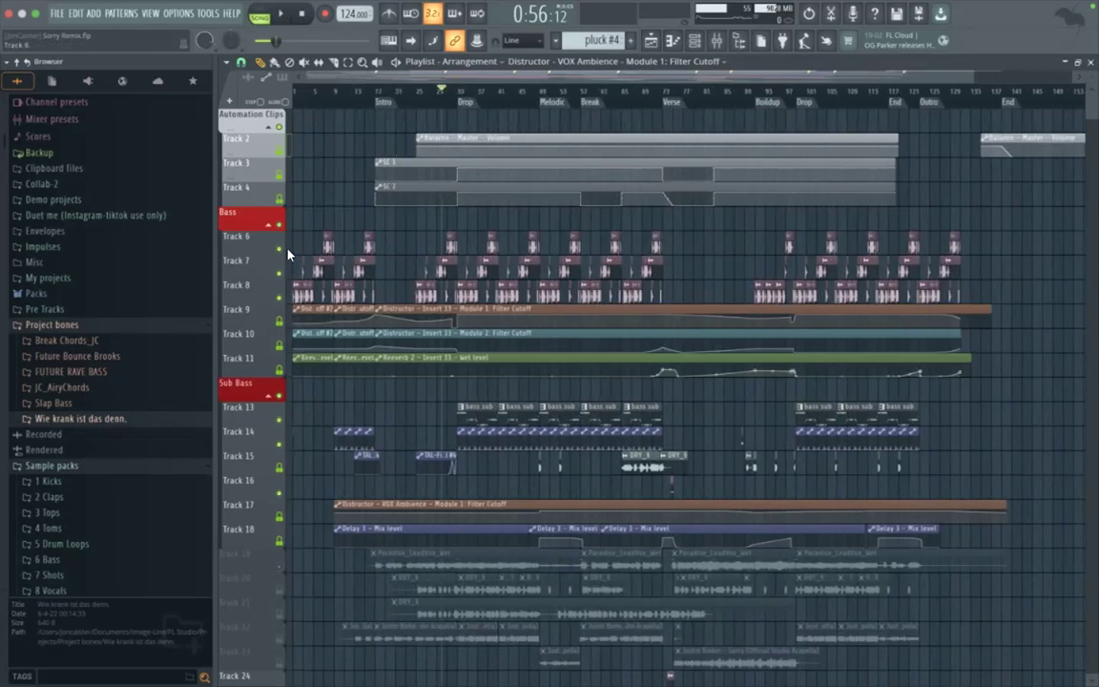
{"action": "right_click", "coordinate": [259, 330]}
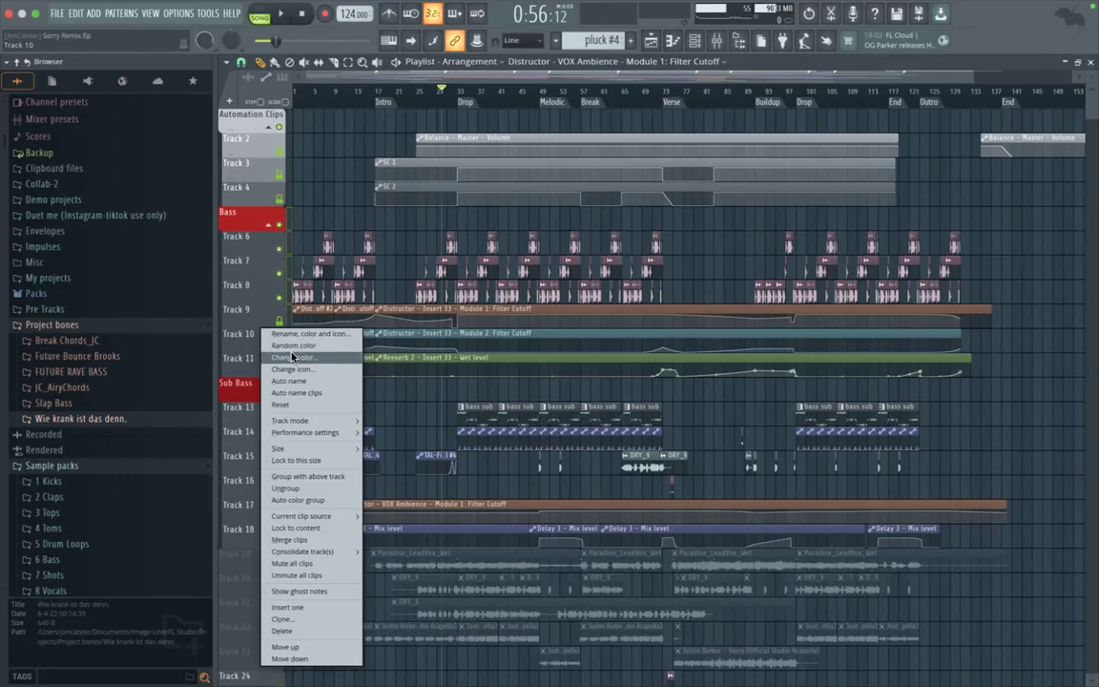
{"action": "left_click", "coordinate": [298, 361]}
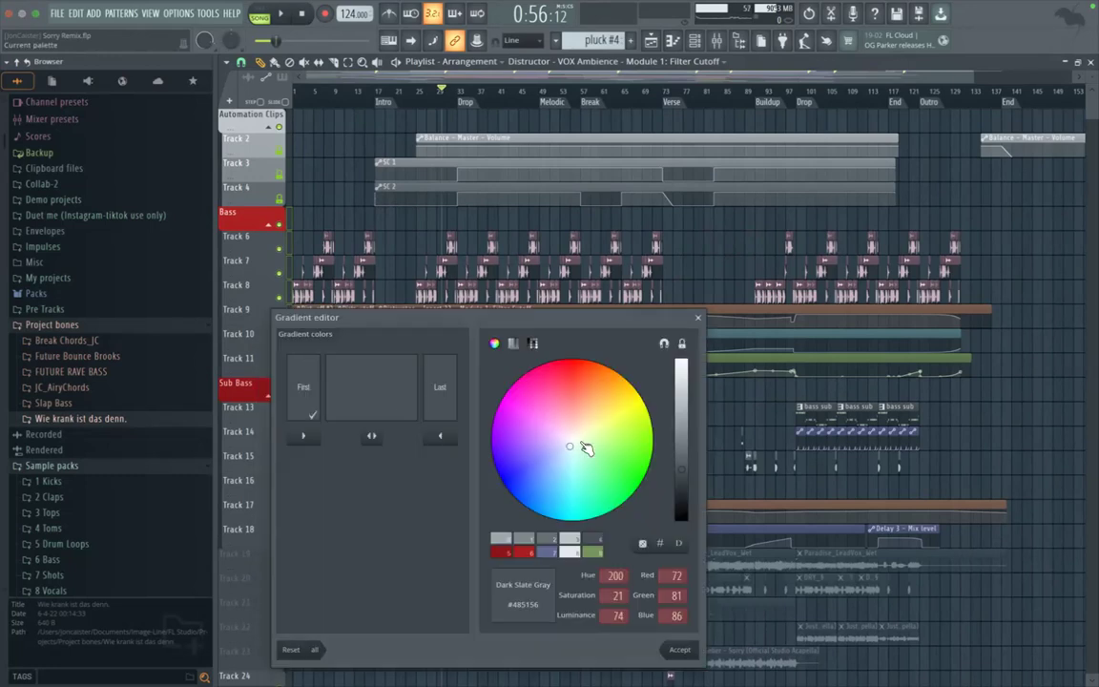
{"action": "left_click", "coordinate": [576, 377]}
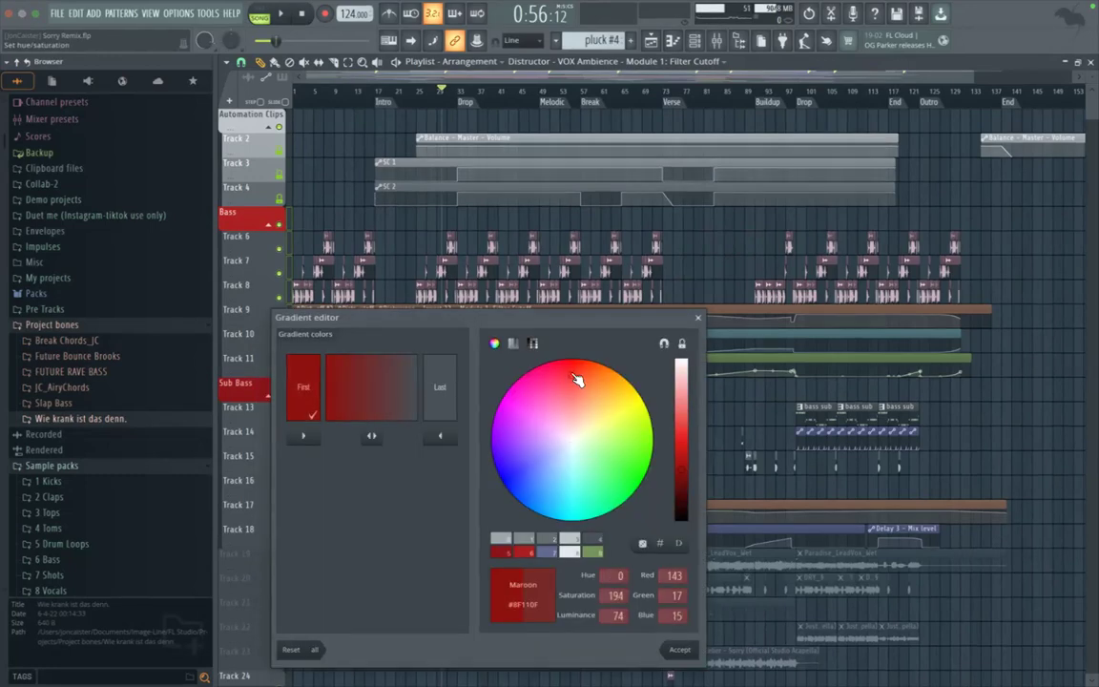
{"action": "left_click", "coordinate": [686, 462]}
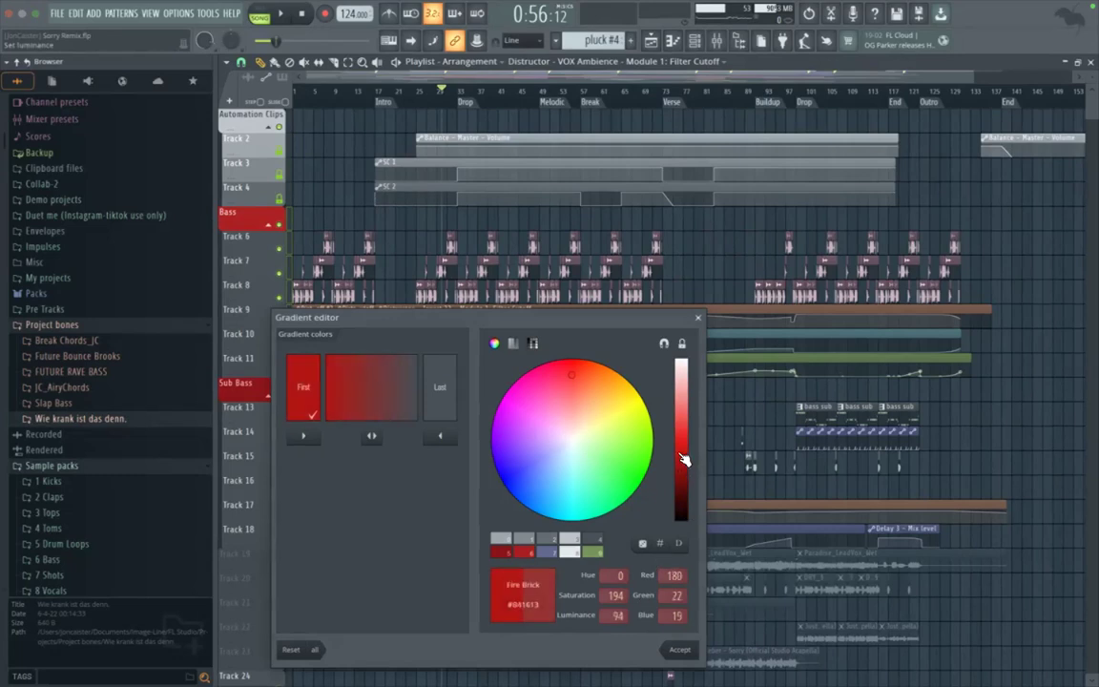
Step: Set the Bass gradient's last colour to Coral #E16A47 and apply the gradient to Tracks 6 to 11
{"action": "left_click", "coordinate": [442, 379]}
{"action": "left_click", "coordinate": [577, 389]}
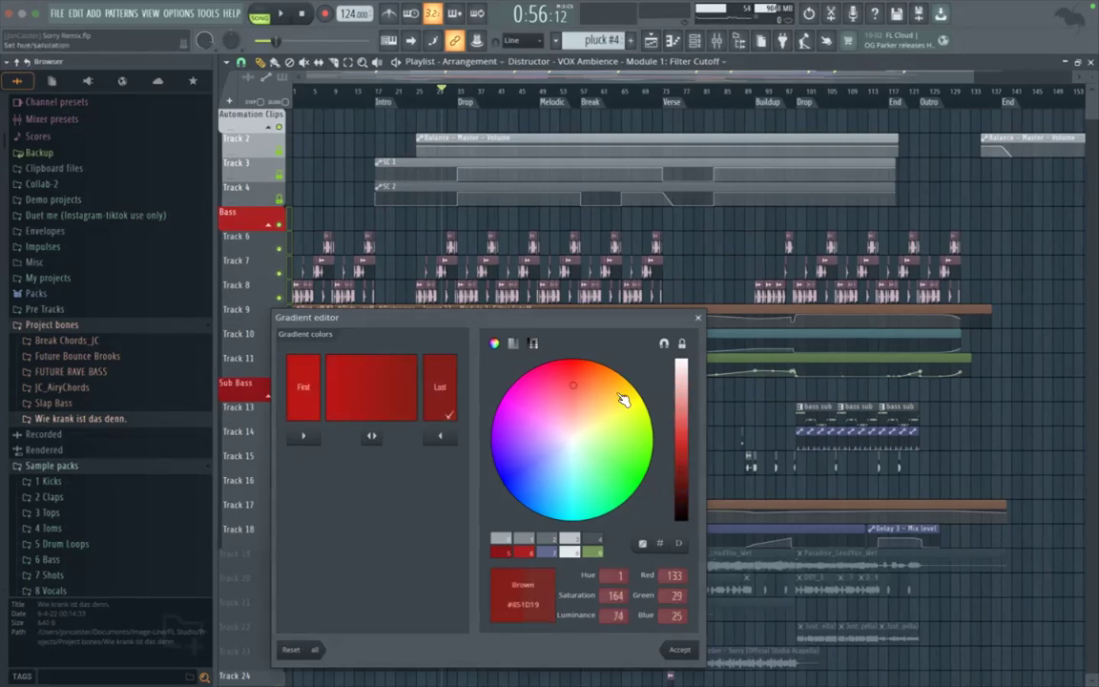
{"action": "left_click", "coordinate": [684, 441]}
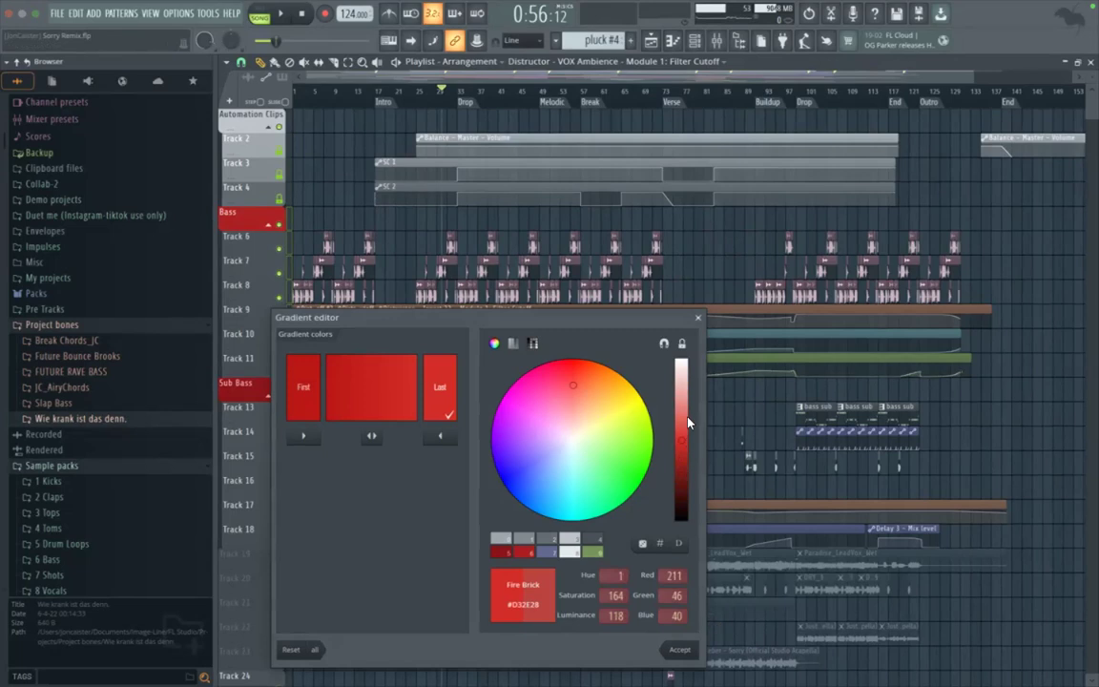
{"action": "left_click", "coordinate": [590, 387]}
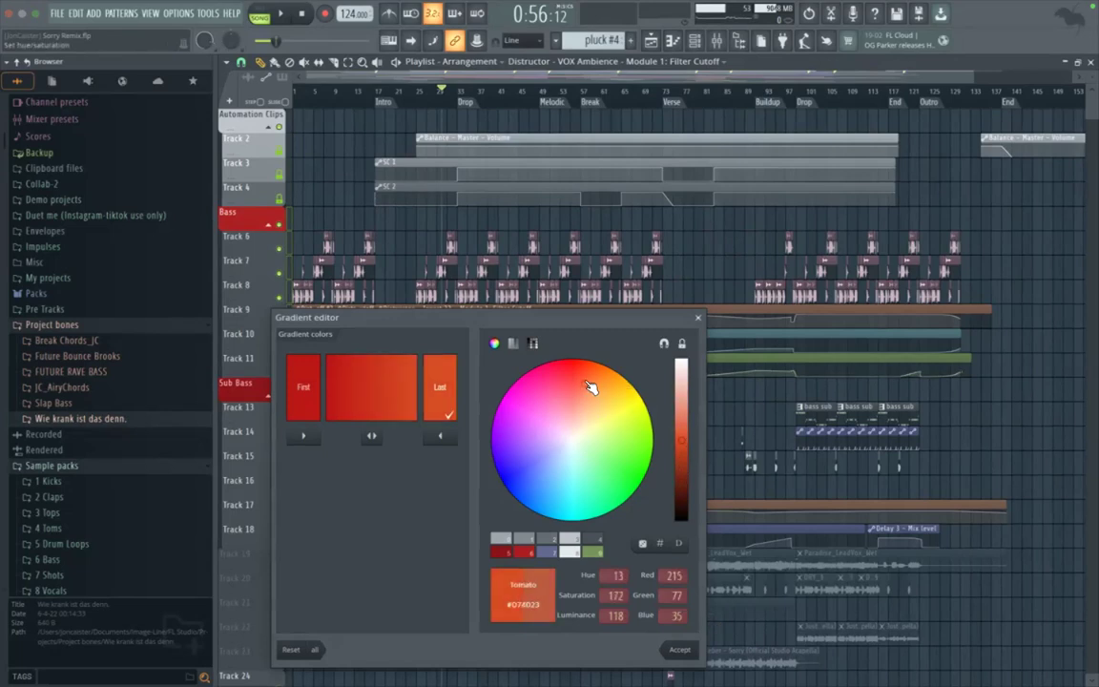
{"action": "left_click", "coordinate": [687, 437]}
{"action": "left_click_drag", "start_coordinate": [686, 434], "coordinate": [686, 426]}
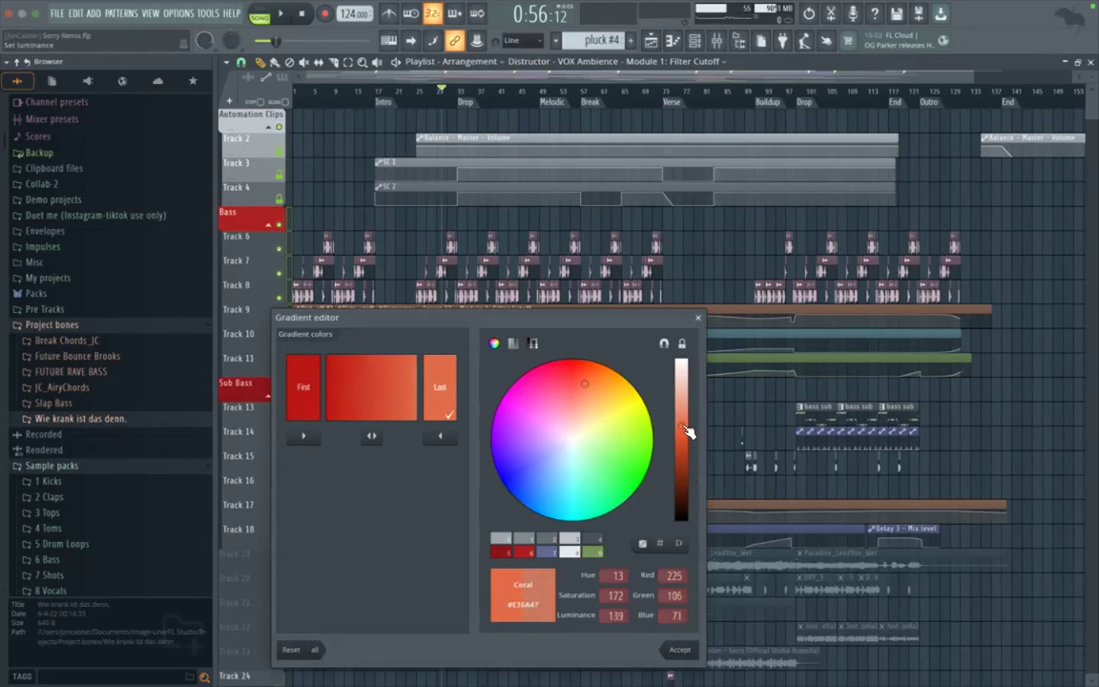
{"action": "left_click", "coordinate": [679, 650]}
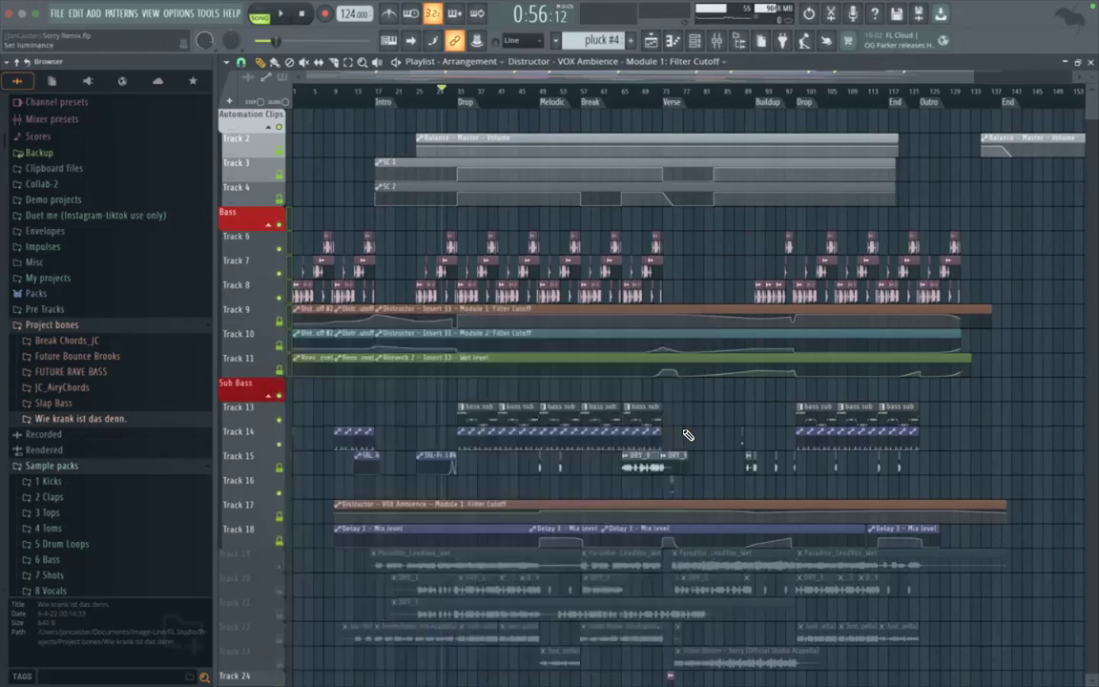
Step: Apply the red track colours to the bass loop clips on Tracks 6, 7 and 8, keeping the track names
{"action": "right_click", "coordinate": [259, 243]}
{"action": "left_click", "coordinate": [259, 237]}
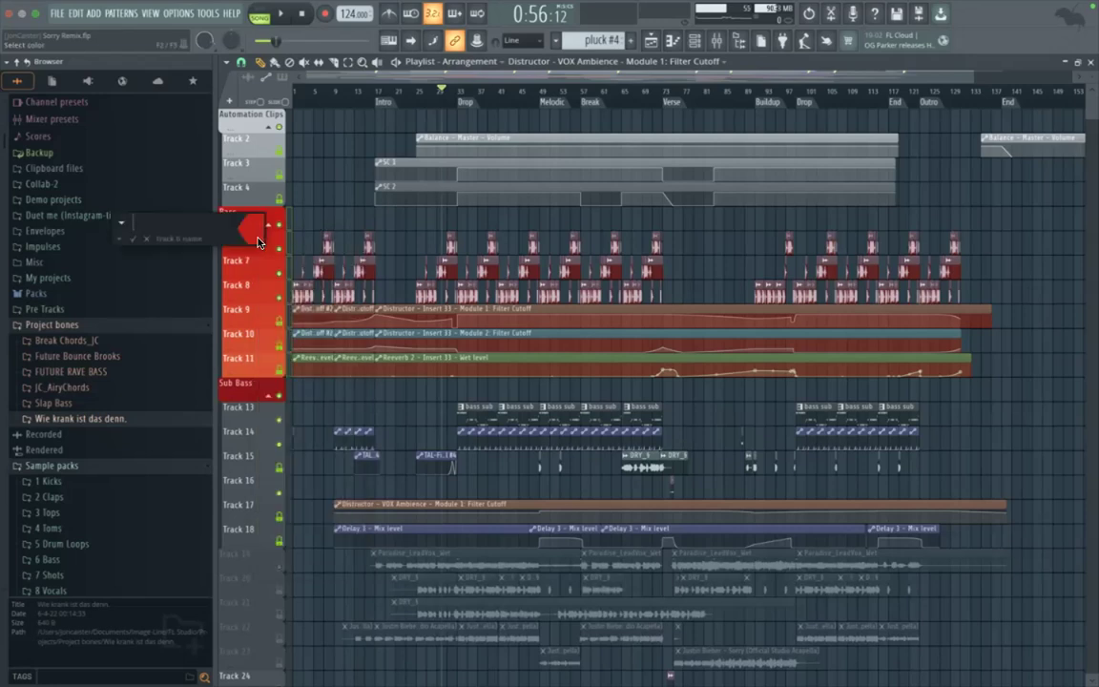
{"action": "key", "text": "Return"}
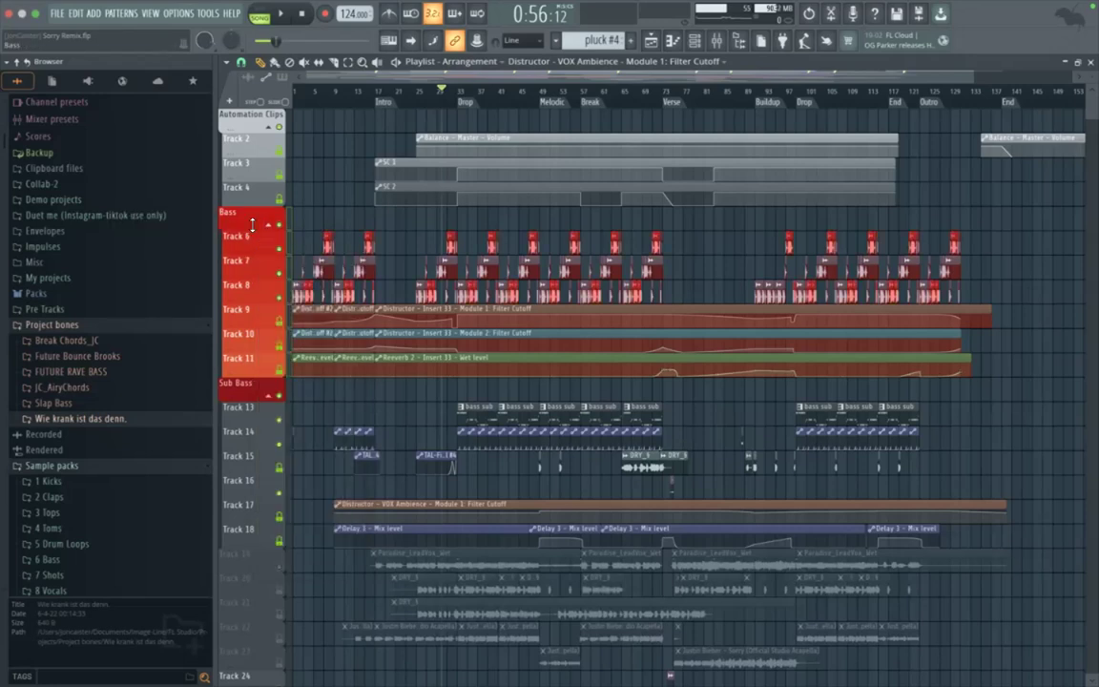
{"action": "right_click", "coordinate": [246, 247]}
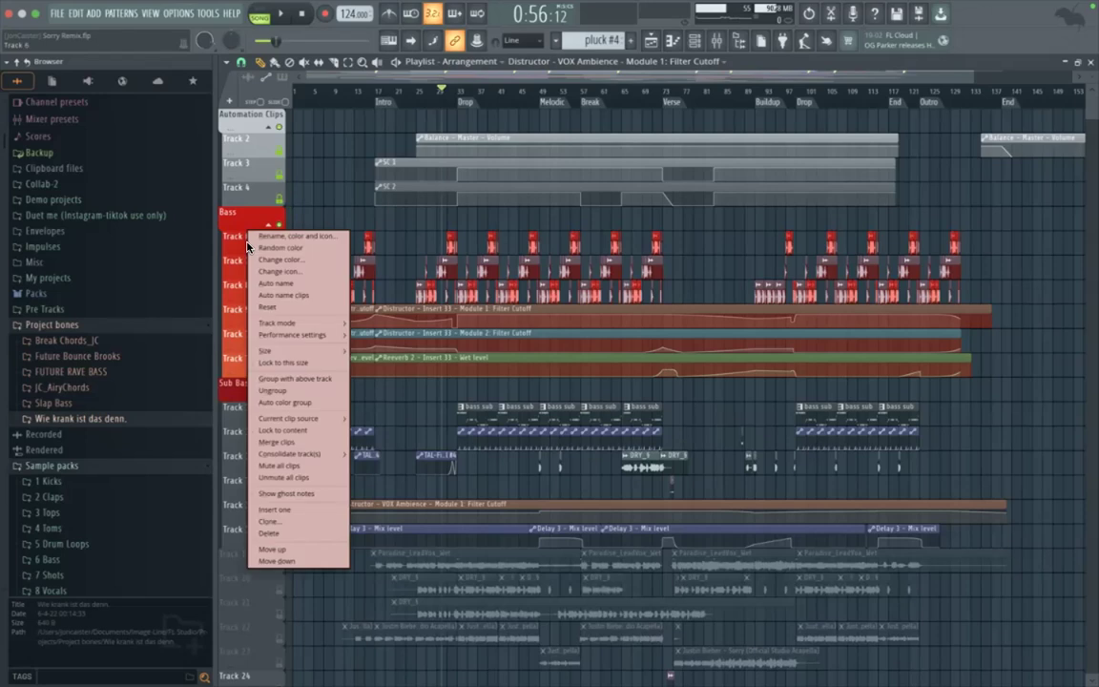
{"action": "key", "text": "Escape"}
{"action": "right_click", "coordinate": [255, 269]}
{"action": "left_click", "coordinate": [259, 264]}
{"action": "key", "text": "Return"}
{"action": "right_click", "coordinate": [256, 299]}
{"action": "left_click", "coordinate": [249, 295]}
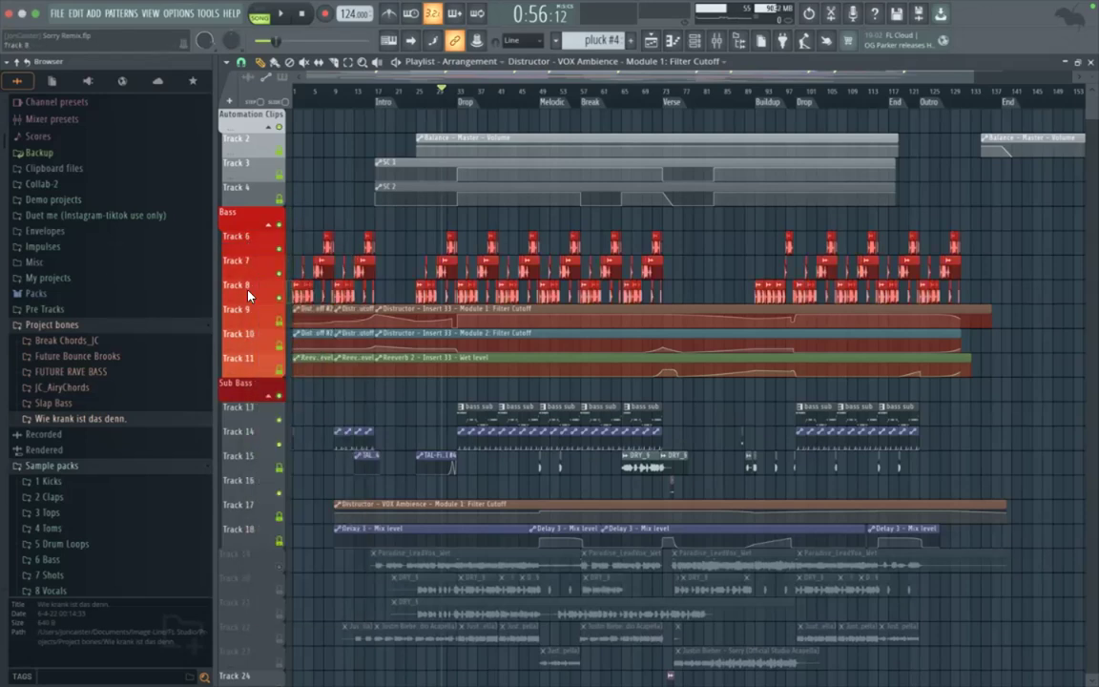
{"action": "right_click", "coordinate": [264, 296]}
{"action": "left_click", "coordinate": [261, 296]}
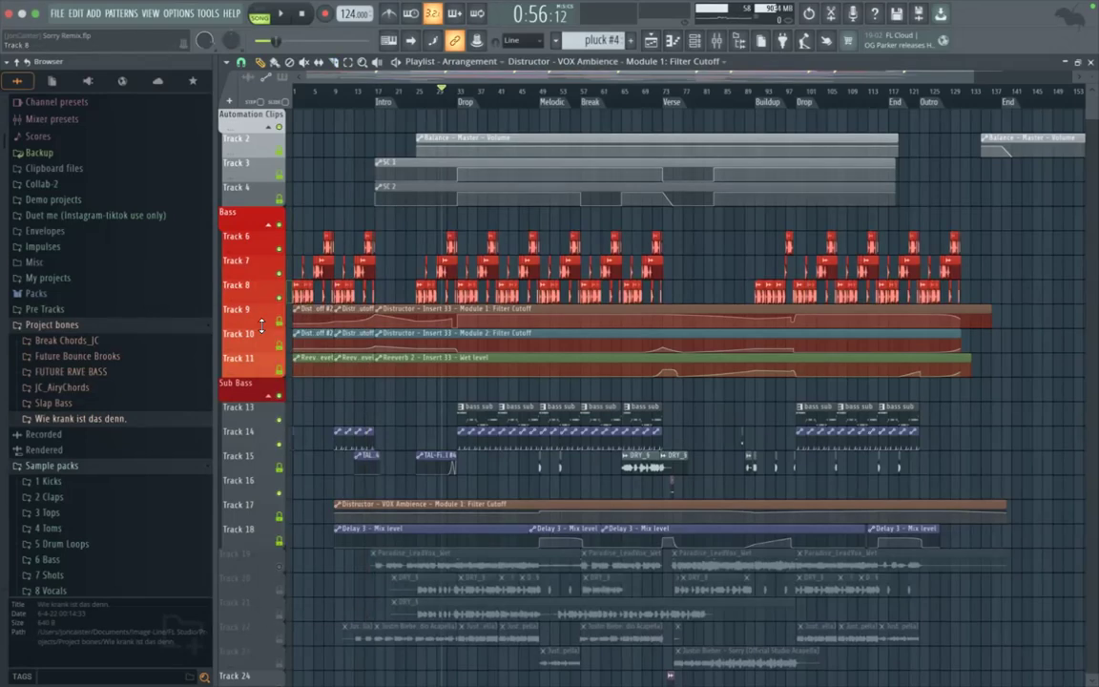
Step: Apply the orange-red track colours to the Insert 33 automation clips on Tracks 9, 10 and 11, keeping the track names
{"action": "right_click", "coordinate": [258, 320]}
{"action": "left_click", "coordinate": [259, 320]}
{"action": "key", "text": "Return"}
{"action": "right_click", "coordinate": [268, 337]}
{"action": "left_click", "coordinate": [267, 341]}
{"action": "key", "text": "Return"}
{"action": "right_click", "coordinate": [254, 362]}
{"action": "left_click", "coordinate": [257, 365]}
{"action": "key", "text": "Return"}
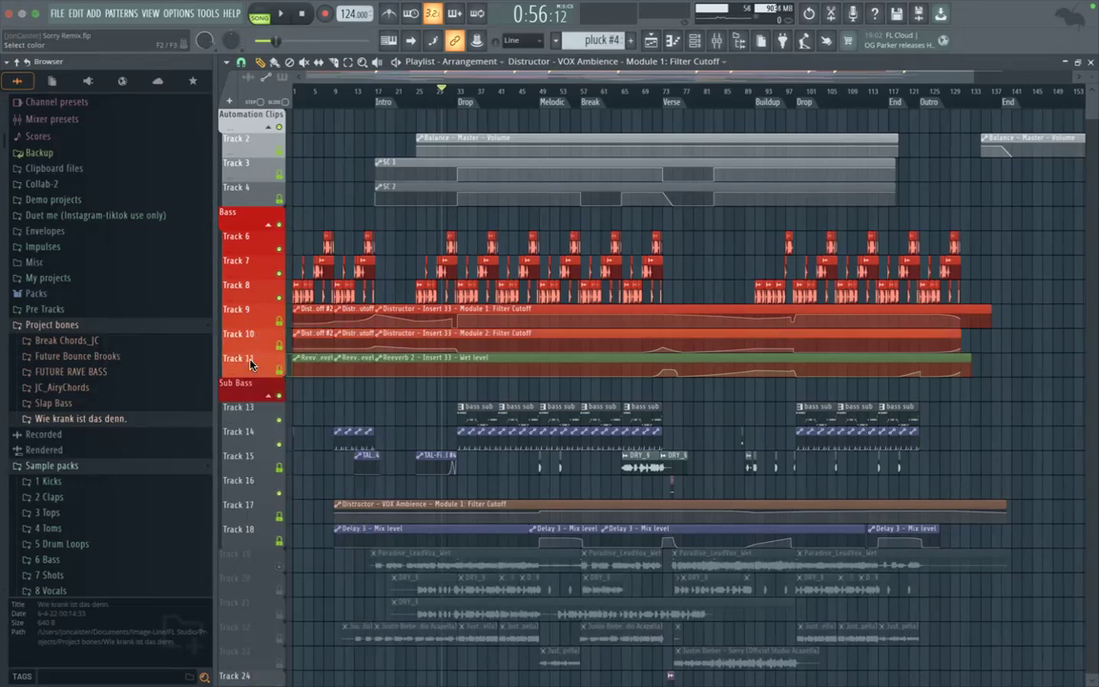
Step: Solo the Bass group and play the arrangement from the Drop marker
{"action": "scroll", "coordinate": [345, 392], "scroll_direction": "down", "scroll_amount": 4}
{"action": "scroll", "coordinate": [417, 368], "scroll_direction": "up", "scroll_amount": 4}
{"action": "scroll", "coordinate": [417, 367], "scroll_direction": "down", "scroll_amount": 1}
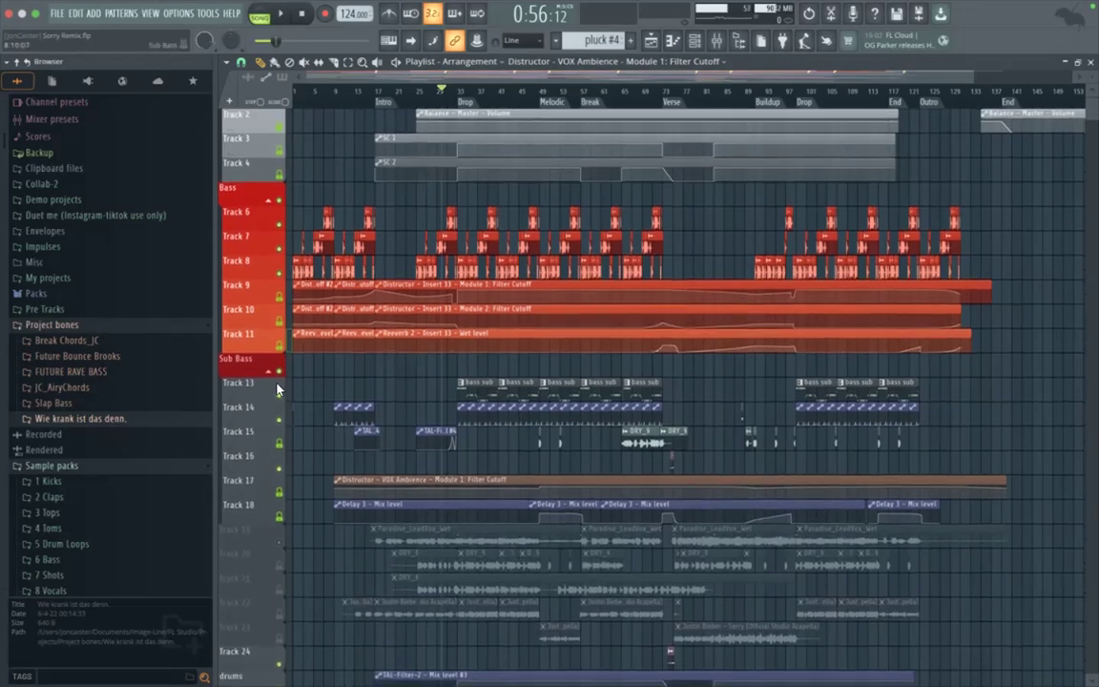
{"action": "scroll", "coordinate": [332, 381], "scroll_direction": "down", "scroll_amount": 2}
{"action": "scroll", "coordinate": [331, 381], "scroll_direction": "up", "scroll_amount": 3}
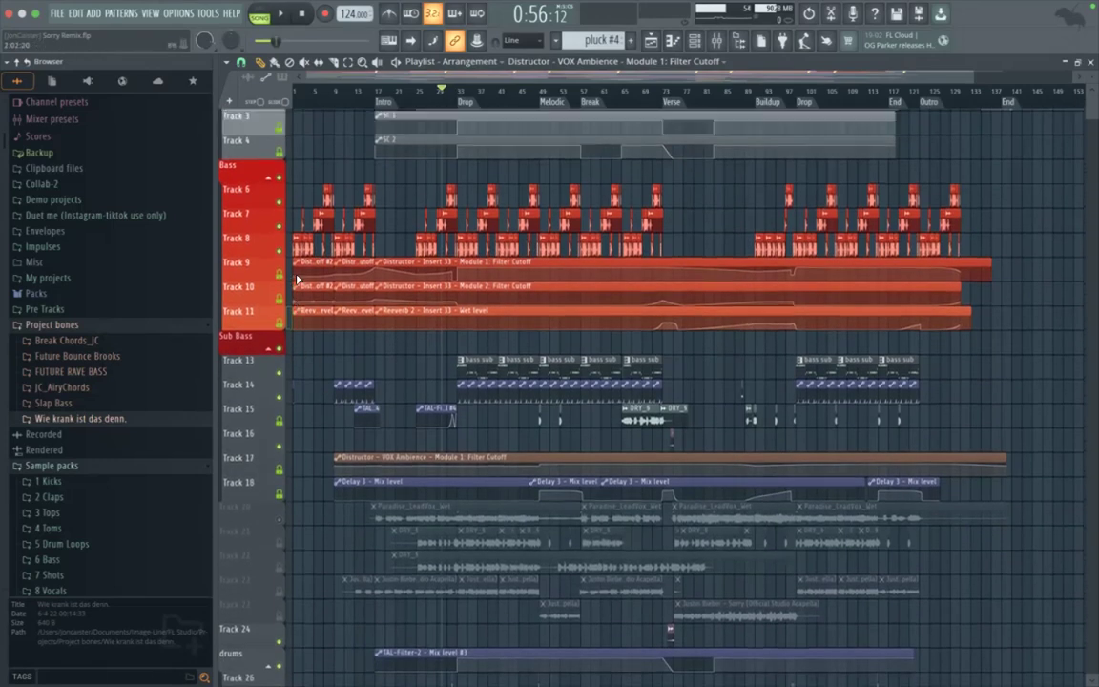
{"action": "left_click", "coordinate": [280, 300], "text": "ctrl+shift"}
{"action": "key", "text": "space"}
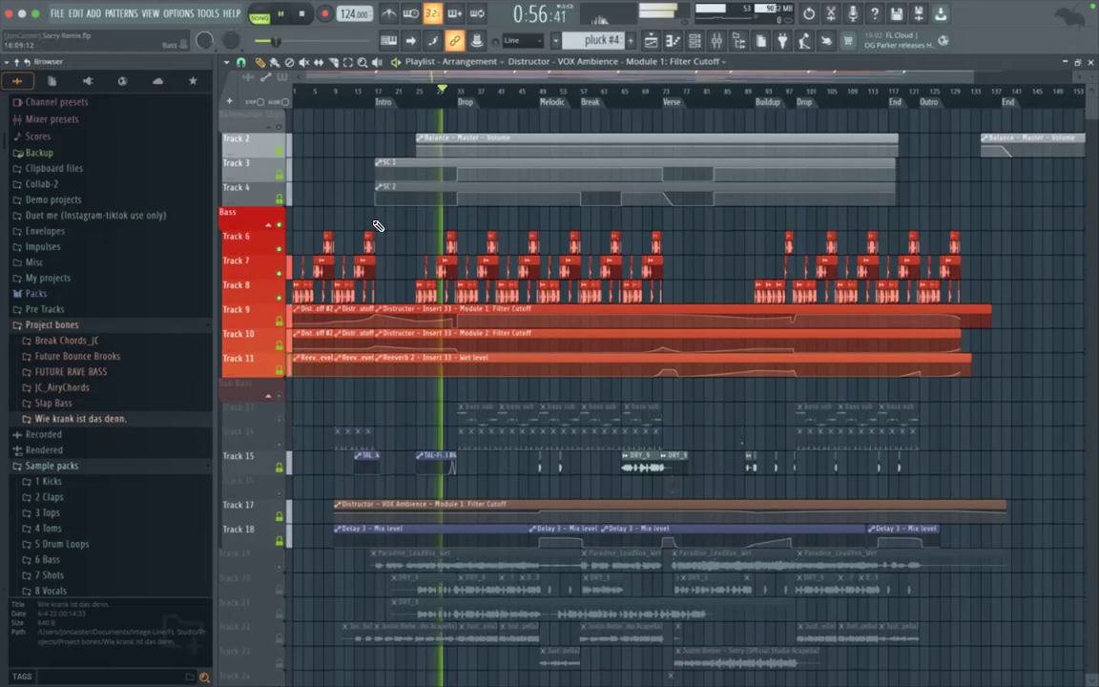
{"action": "left_click", "coordinate": [462, 93]}
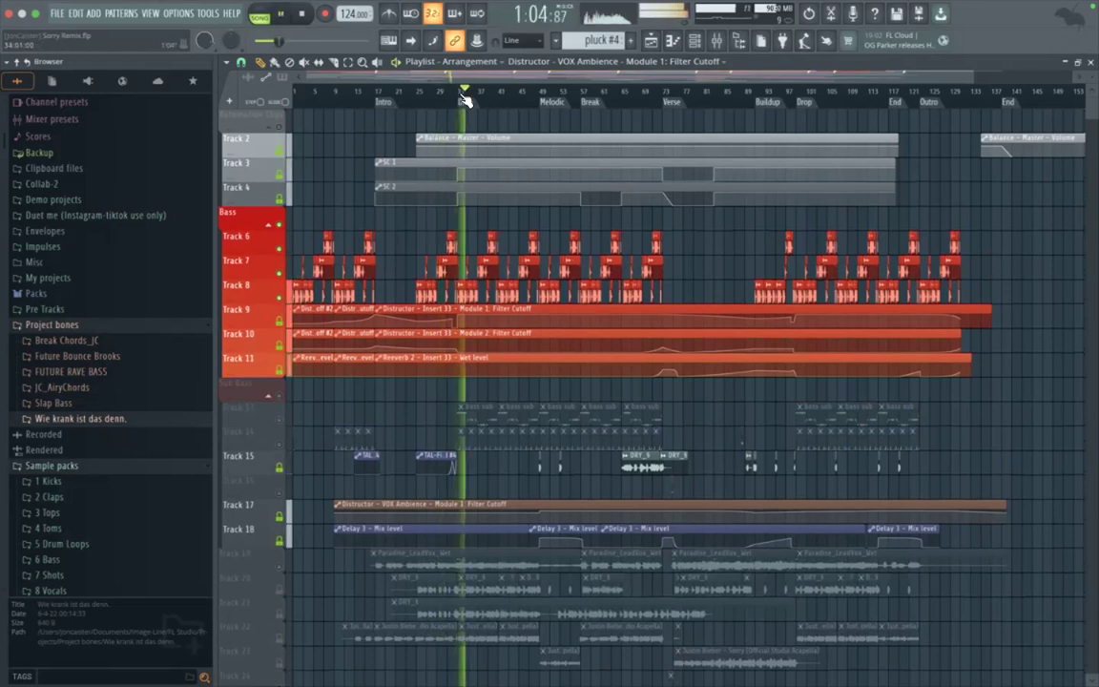
Step: Unmute the drums track, Track 29 and Track 14 alongside the soloed Bass group
{"action": "scroll", "coordinate": [436, 429], "scroll_direction": "down", "scroll_amount": 3}
{"action": "scroll", "coordinate": [436, 428], "scroll_direction": "down", "scroll_amount": 5}
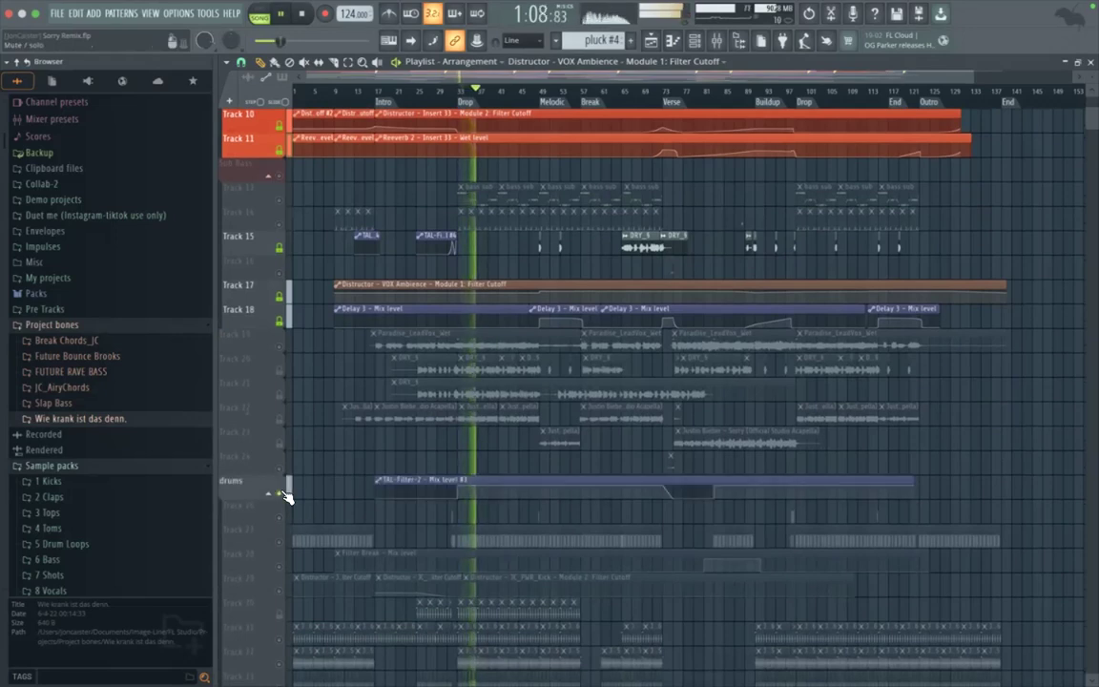
{"action": "scroll", "coordinate": [363, 513], "scroll_direction": "down", "scroll_amount": 1}
{"action": "scroll", "coordinate": [363, 513], "scroll_direction": "down", "scroll_amount": 1}
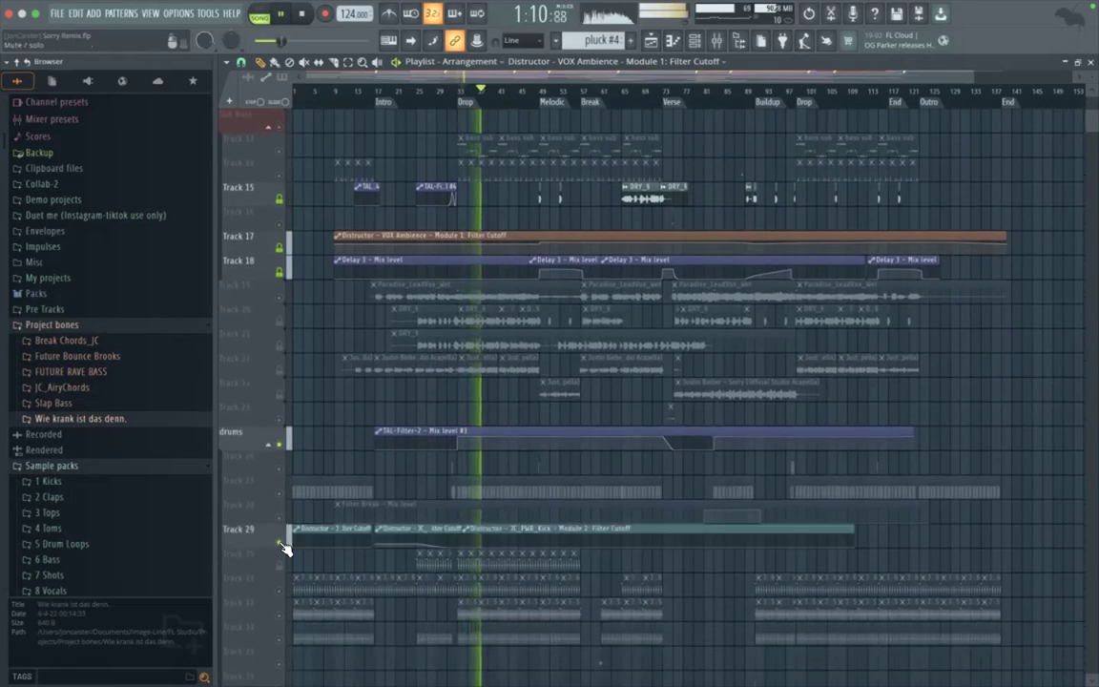
{"action": "scroll", "coordinate": [370, 498], "scroll_direction": "up", "scroll_amount": 6}
{"action": "scroll", "coordinate": [370, 497], "scroll_direction": "up", "scroll_amount": 5}
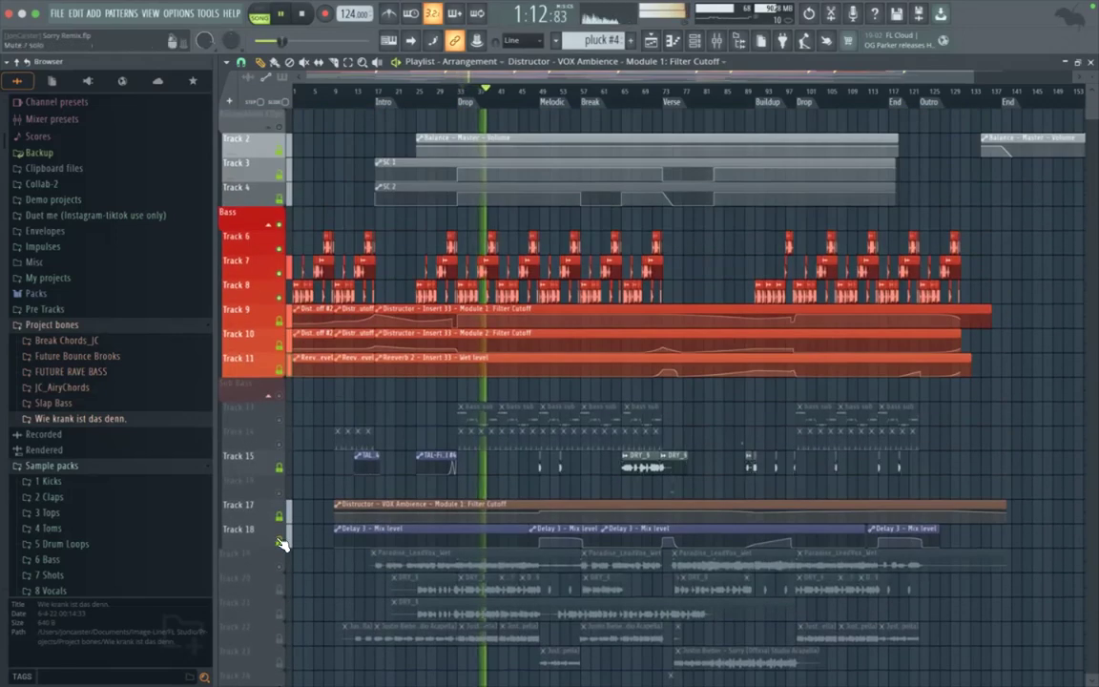
{"action": "left_click", "coordinate": [272, 445]}
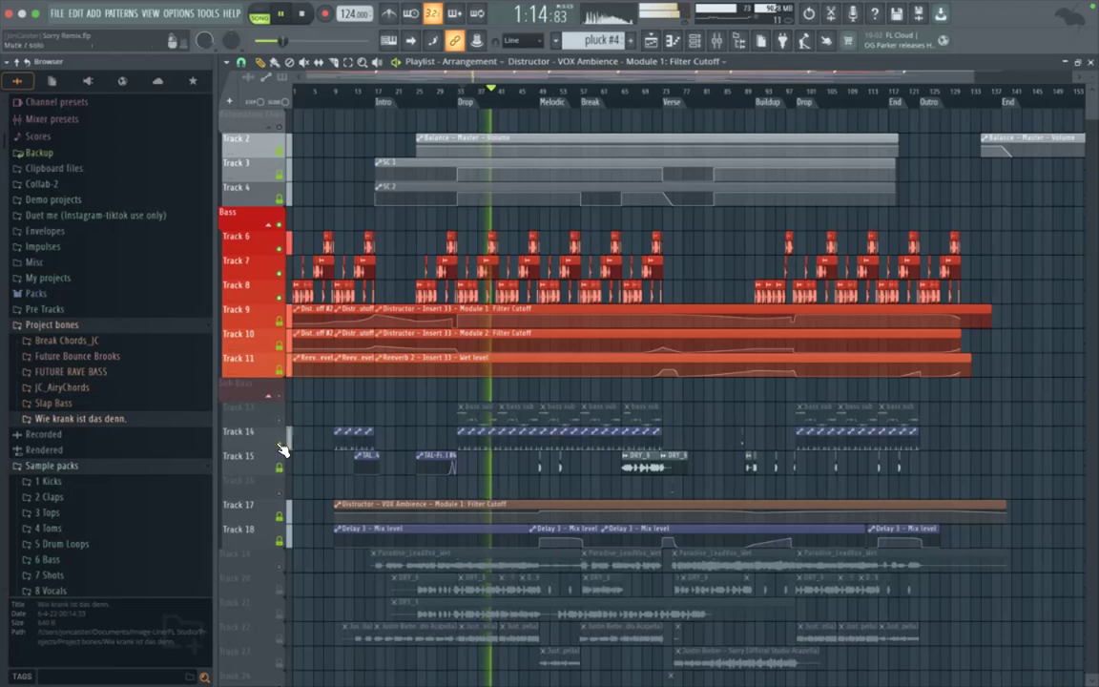
Step: Move the purple automation clip track up above the bass sub track, and return it to the Track 14 position
{"action": "right_click", "coordinate": [266, 441]}
{"action": "key", "text": "u"}
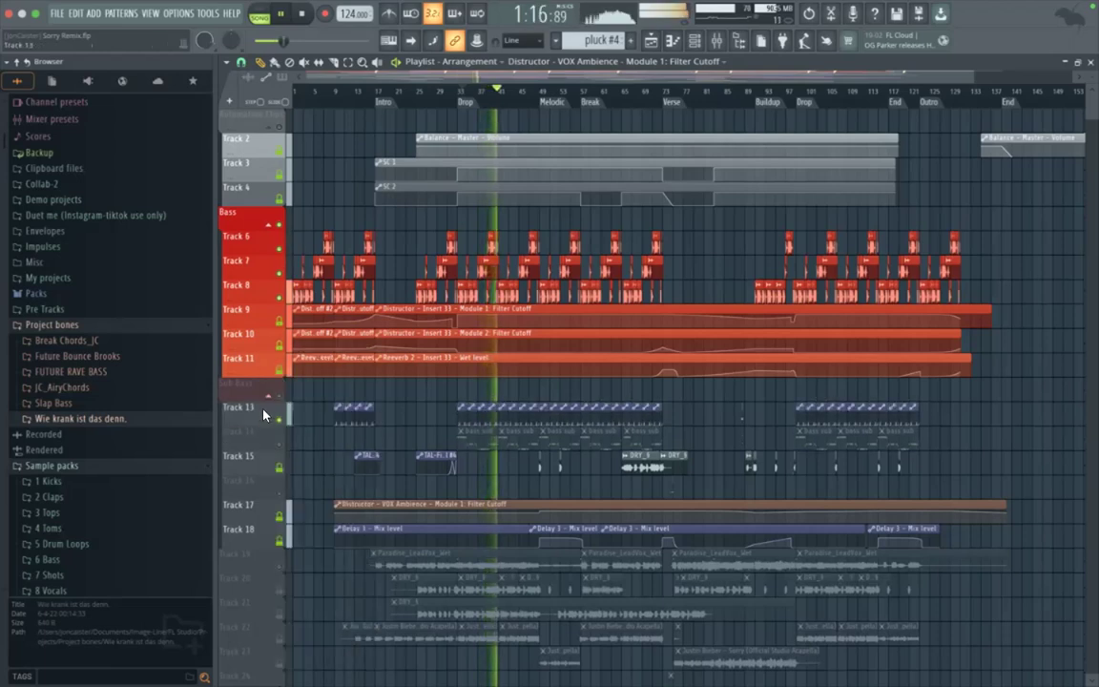
{"action": "right_click", "coordinate": [263, 415]}
{"action": "left_click", "coordinate": [263, 414]}
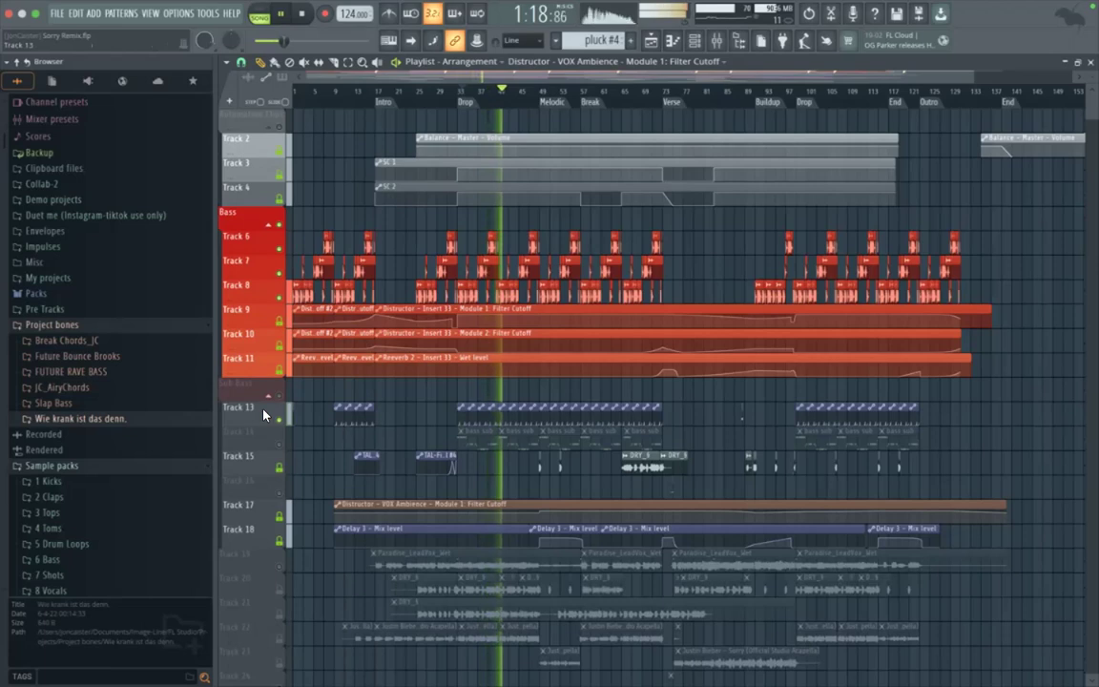
{"action": "right_click", "coordinate": [264, 414]}
{"action": "left_click", "coordinate": [264, 414]}
{"action": "right_click", "coordinate": [263, 415]}
{"action": "key", "text": "d"}
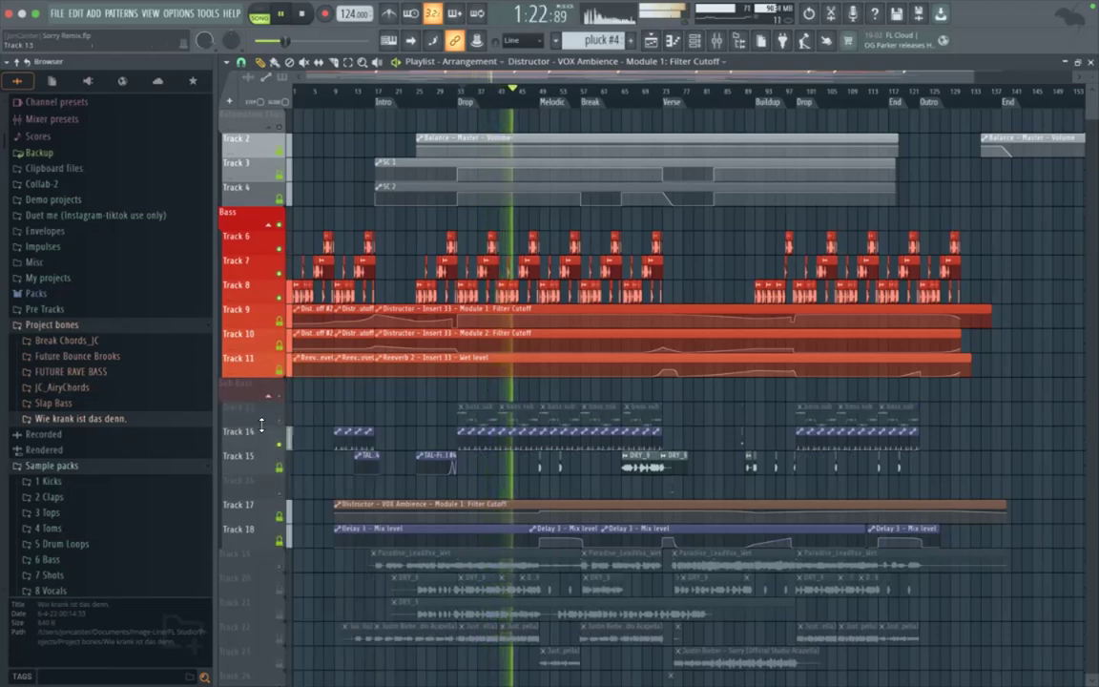
Step: Move the purple automation clip track down from Track 14 to the Track 18 position and stop playback
{"action": "right_click", "coordinate": [258, 441]}
{"action": "left_click", "coordinate": [258, 442]}
{"action": "right_click", "coordinate": [258, 442]}
{"action": "key", "text": "d"}
{"action": "right_click", "coordinate": [253, 466]}
{"action": "key", "text": "d"}
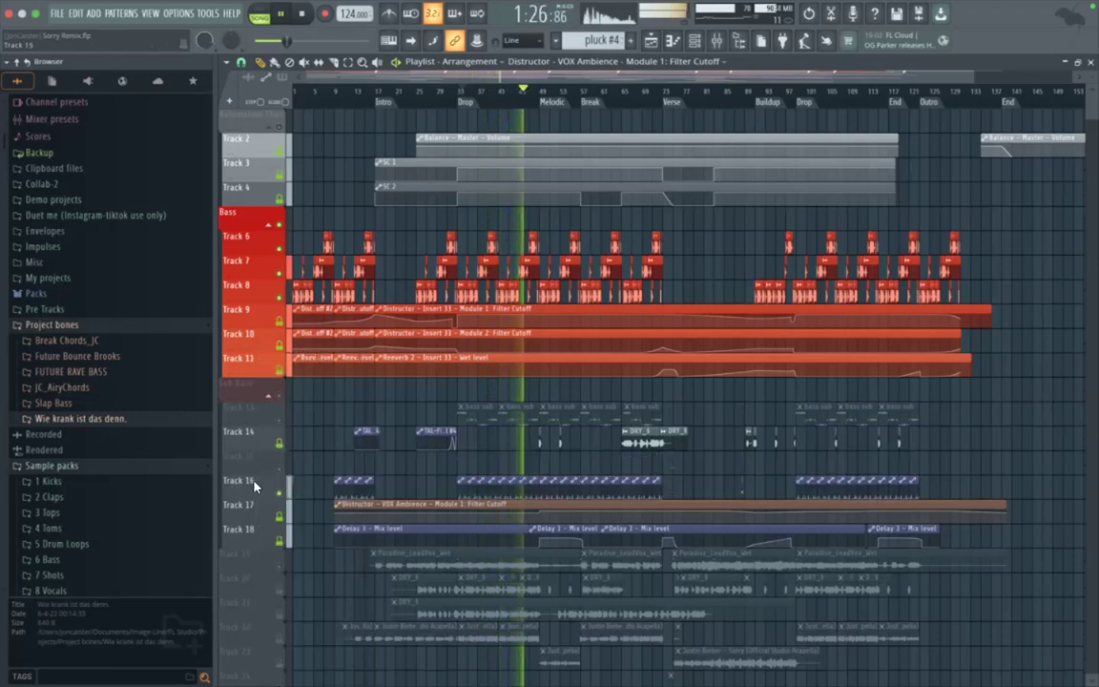
{"action": "right_click", "coordinate": [254, 487]}
{"action": "key", "text": "d"}
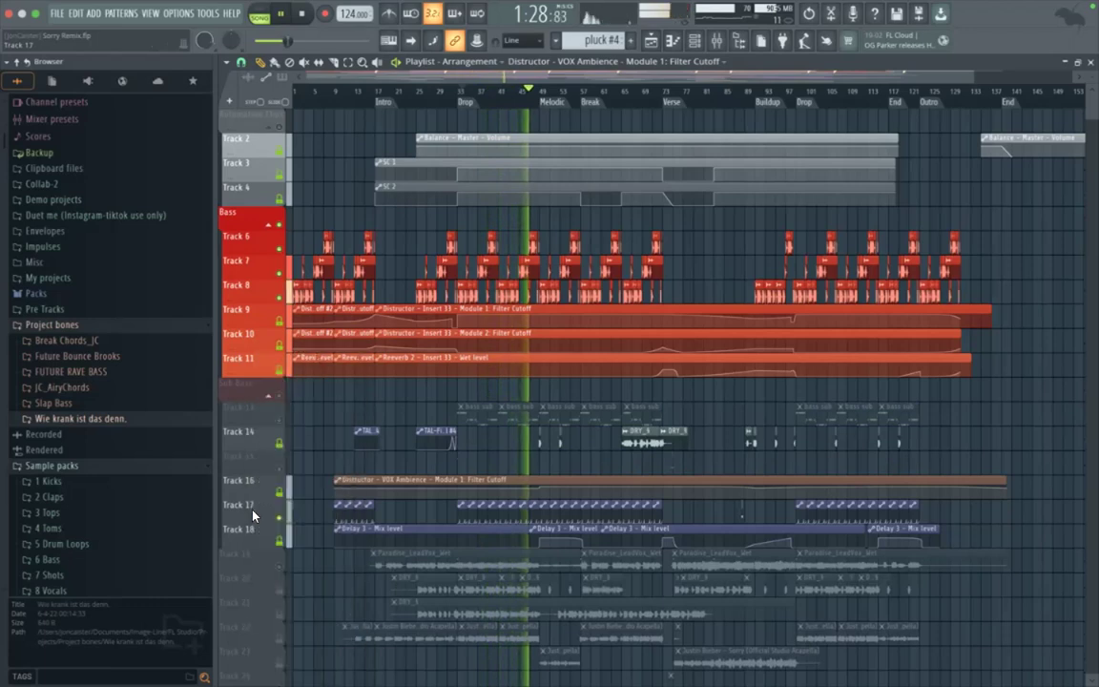
{"action": "right_click", "coordinate": [254, 515]}
{"action": "key", "text": "d"}
{"action": "right_click", "coordinate": [256, 537]}
{"action": "key", "text": "g"}
{"action": "right_click", "coordinate": [255, 538]}
{"action": "key", "text": "g"}
{"action": "key", "text": "space"}
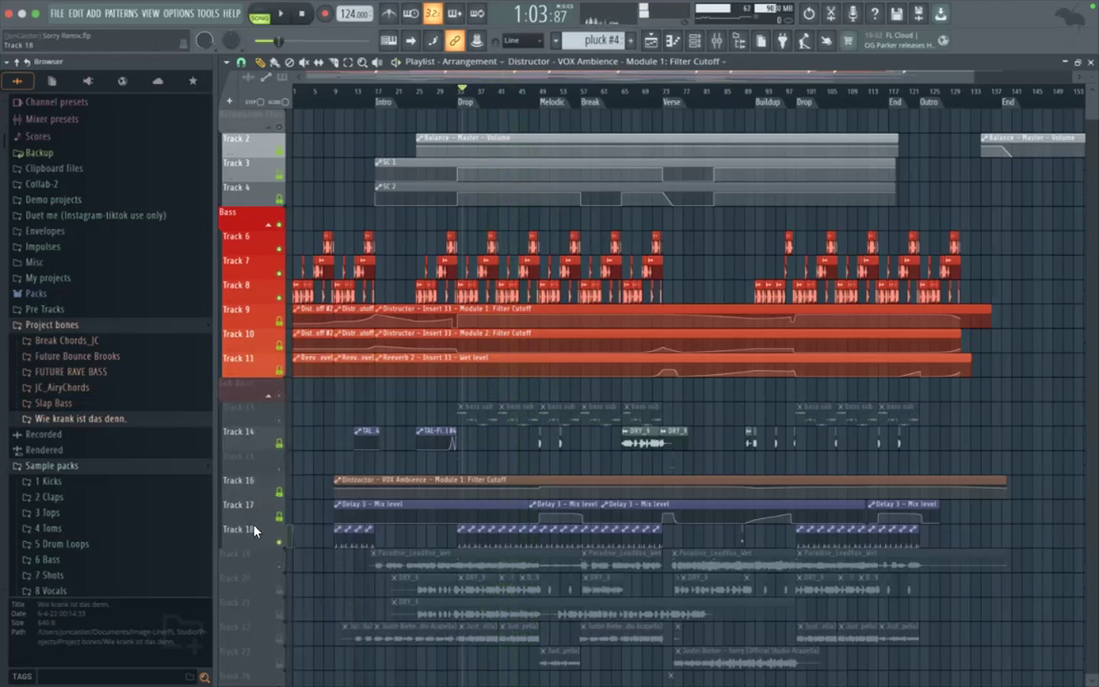
{"action": "scroll", "coordinate": [380, 513], "scroll_direction": "down", "scroll_amount": 3}
{"action": "scroll", "coordinate": [381, 513], "scroll_direction": "up", "scroll_amount": 3}
{"action": "scroll", "coordinate": [381, 512], "scroll_direction": "down", "scroll_amount": 6}
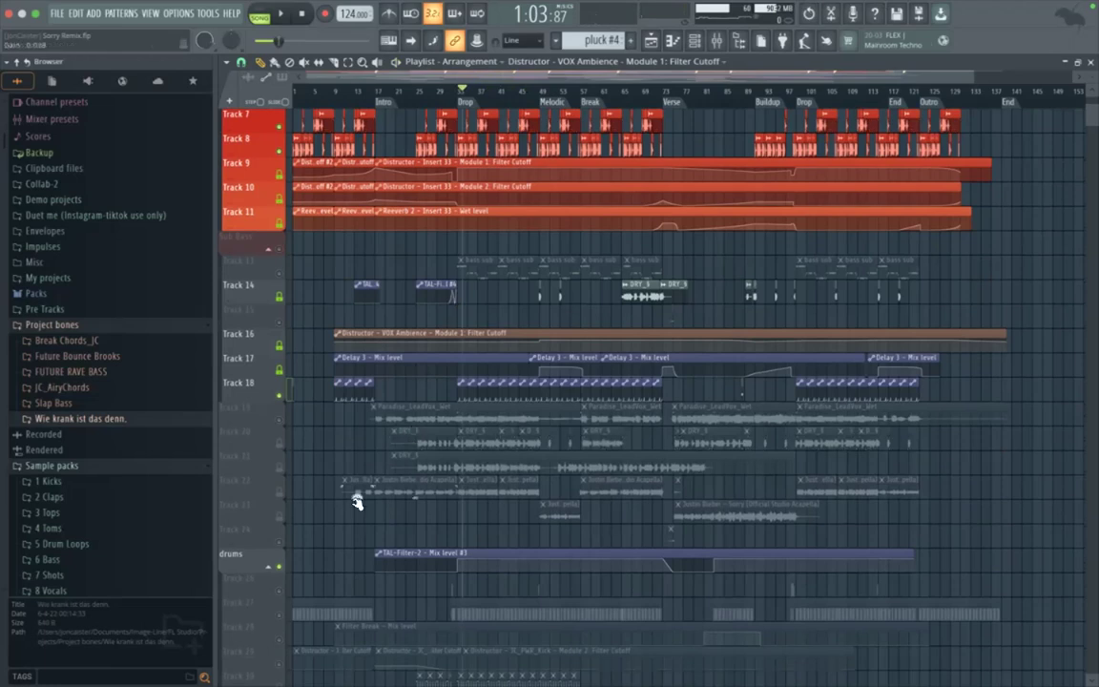
{"action": "scroll", "coordinate": [405, 464], "scroll_direction": "up", "scroll_amount": 6}
{"action": "scroll", "coordinate": [411, 260], "scroll_direction": "down", "scroll_amount": 2}
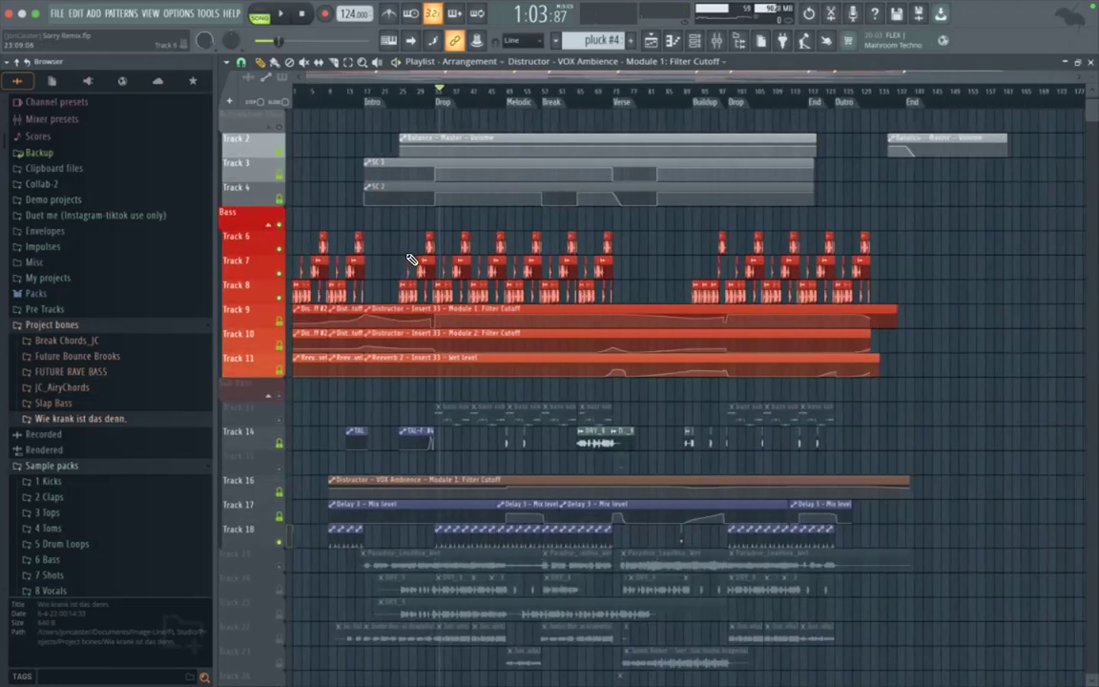
{"action": "scroll", "coordinate": [411, 260], "scroll_direction": "down", "scroll_amount": 10}
{"action": "scroll", "coordinate": [412, 258], "scroll_direction": "up", "scroll_amount": 10}
Step: Open the mixer and examine the Unsorted channel presets in the "Wie krank ist das denn." project bones folder
{"action": "left_click", "coordinate": [718, 42]}
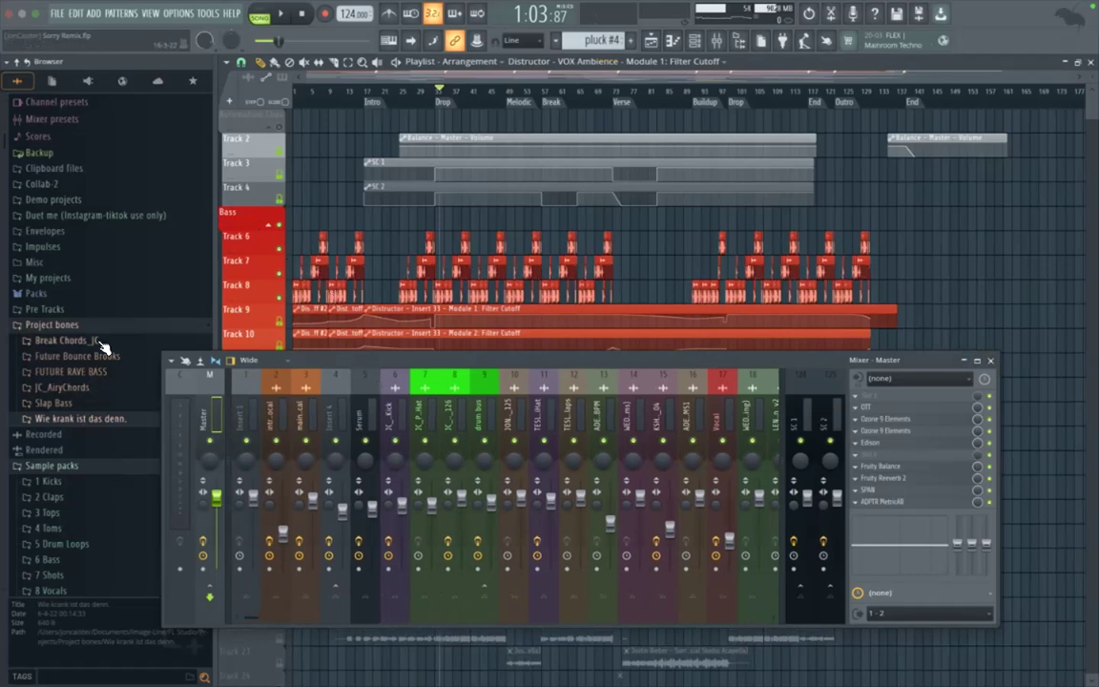
{"action": "scroll", "coordinate": [115, 334], "scroll_direction": "down", "scroll_amount": 3}
{"action": "left_click", "coordinate": [76, 277]}
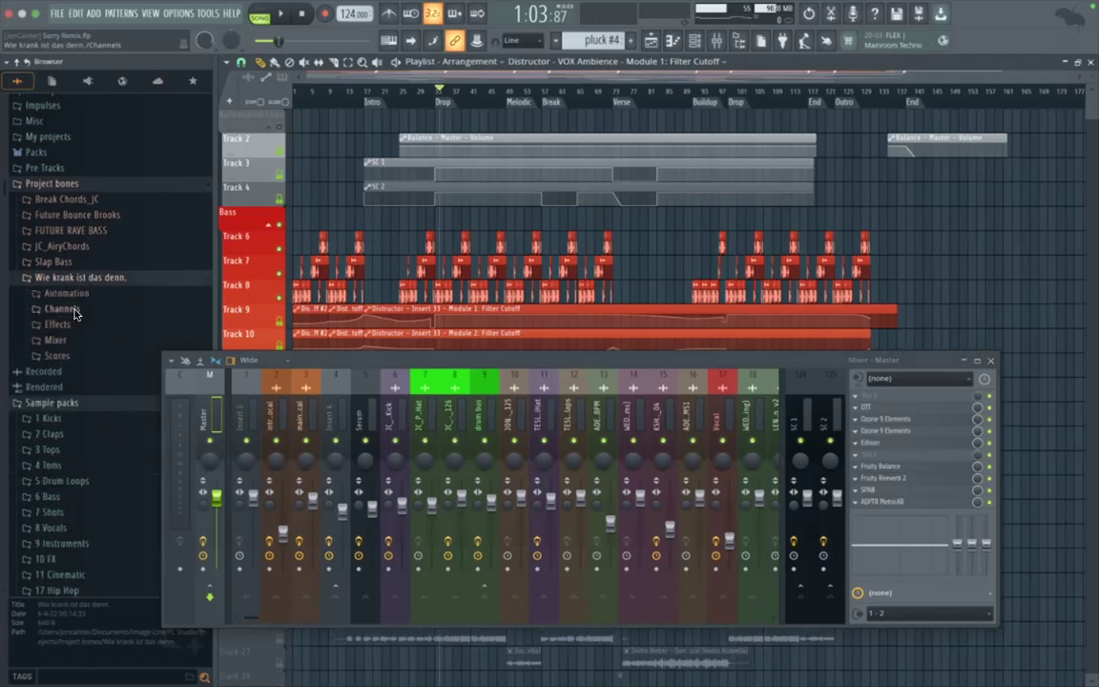
{"action": "left_click", "coordinate": [75, 310]}
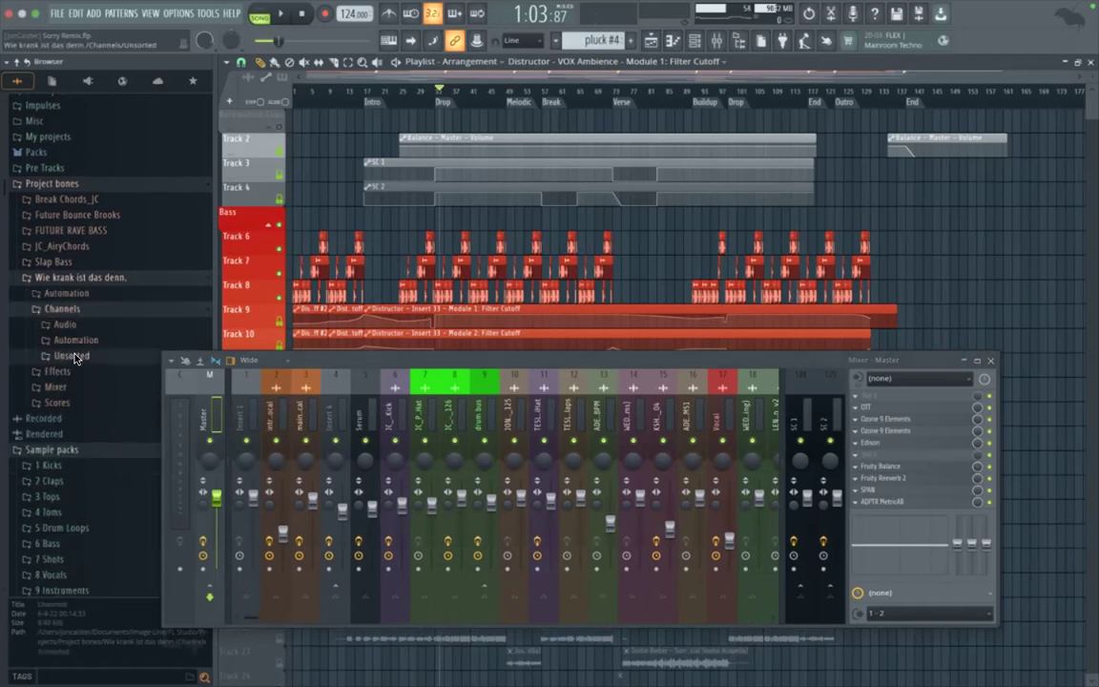
{"action": "left_click", "coordinate": [73, 355]}
{"action": "scroll", "coordinate": [72, 388], "scroll_direction": "down", "scroll_amount": 2}
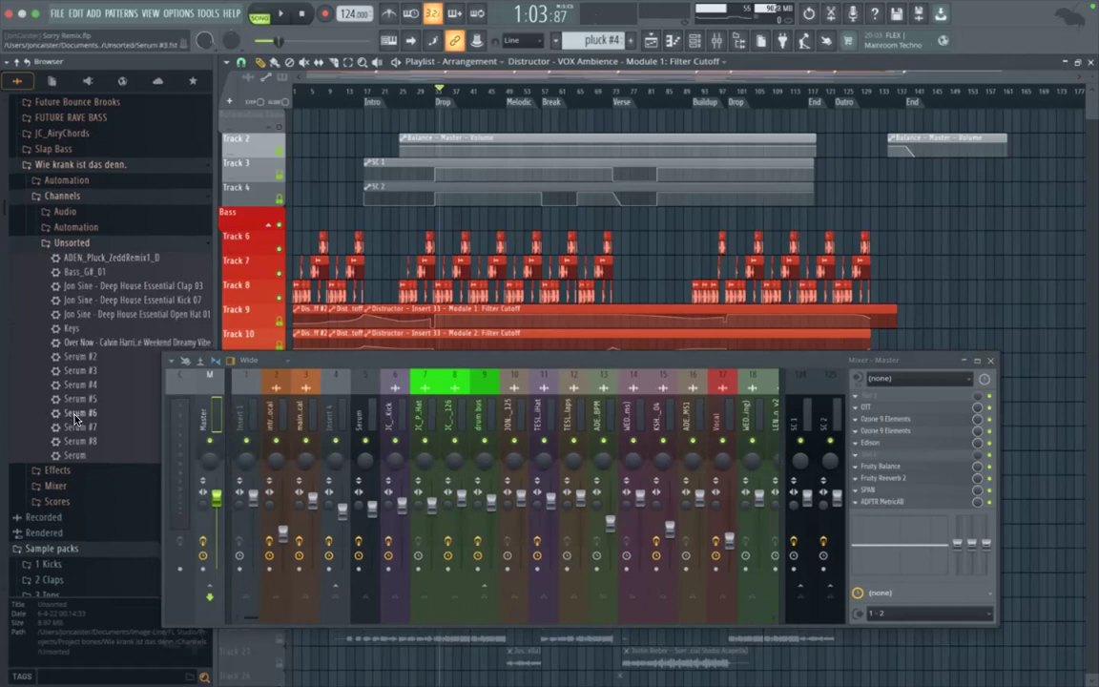
Step: Collapse the Channels folder and look through the Effects and Mixer presets of the same project bones
{"action": "left_click", "coordinate": [81, 242]}
{"action": "left_click", "coordinate": [67, 196]}
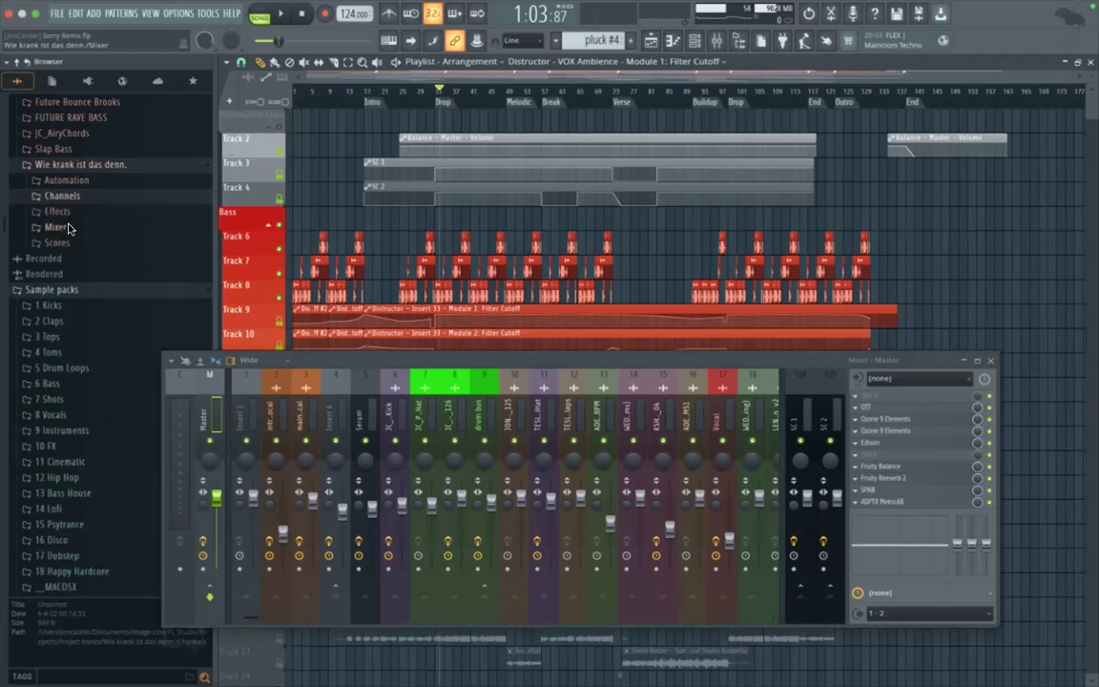
{"action": "left_click", "coordinate": [57, 211]}
{"action": "scroll", "coordinate": [58, 258], "scroll_direction": "down", "scroll_amount": 6}
{"action": "scroll", "coordinate": [77, 238], "scroll_direction": "down", "scroll_amount": 3}
{"action": "scroll", "coordinate": [72, 252], "scroll_direction": "up", "scroll_amount": 10}
{"action": "left_click", "coordinate": [68, 214]}
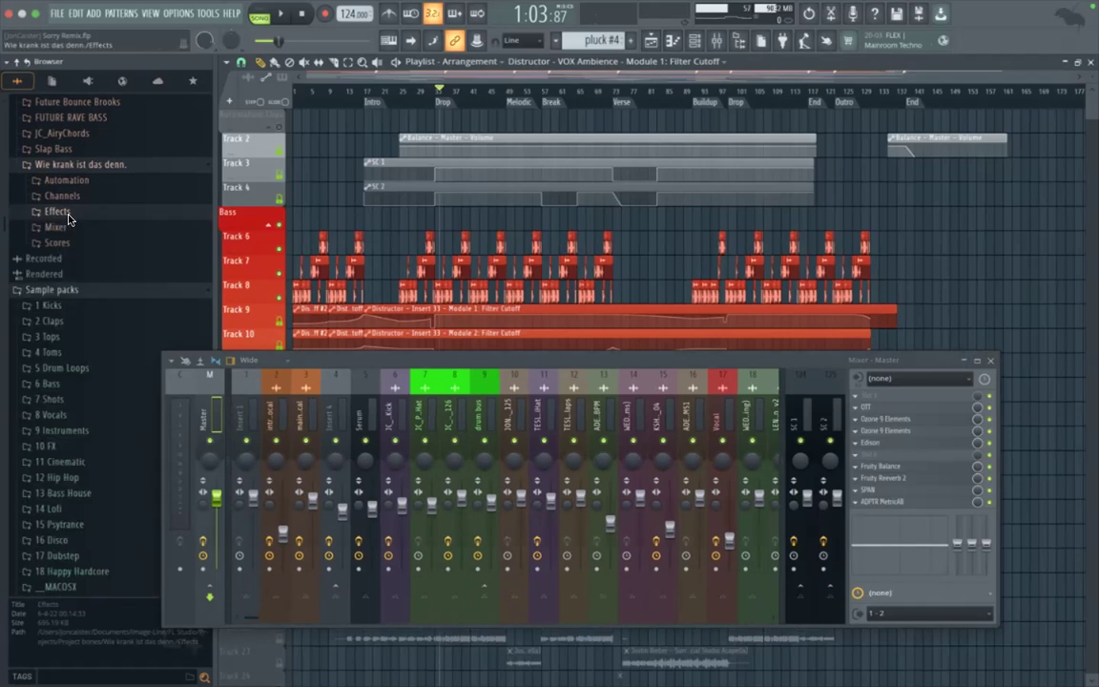
{"action": "left_click", "coordinate": [57, 227]}
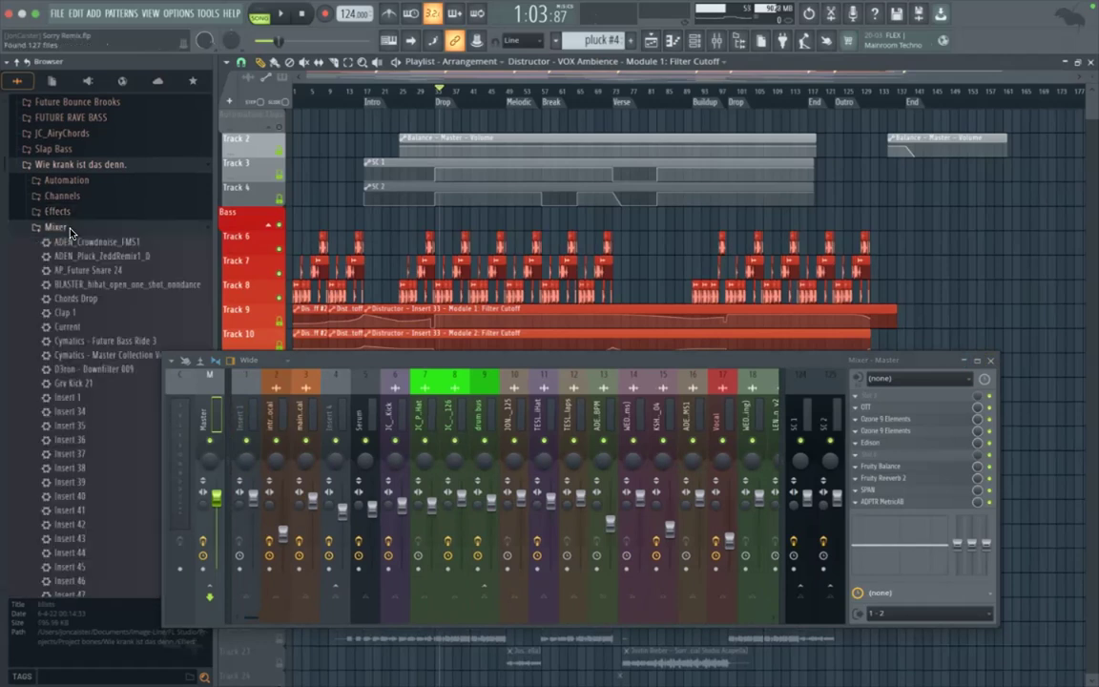
{"action": "left_click", "coordinate": [63, 227]}
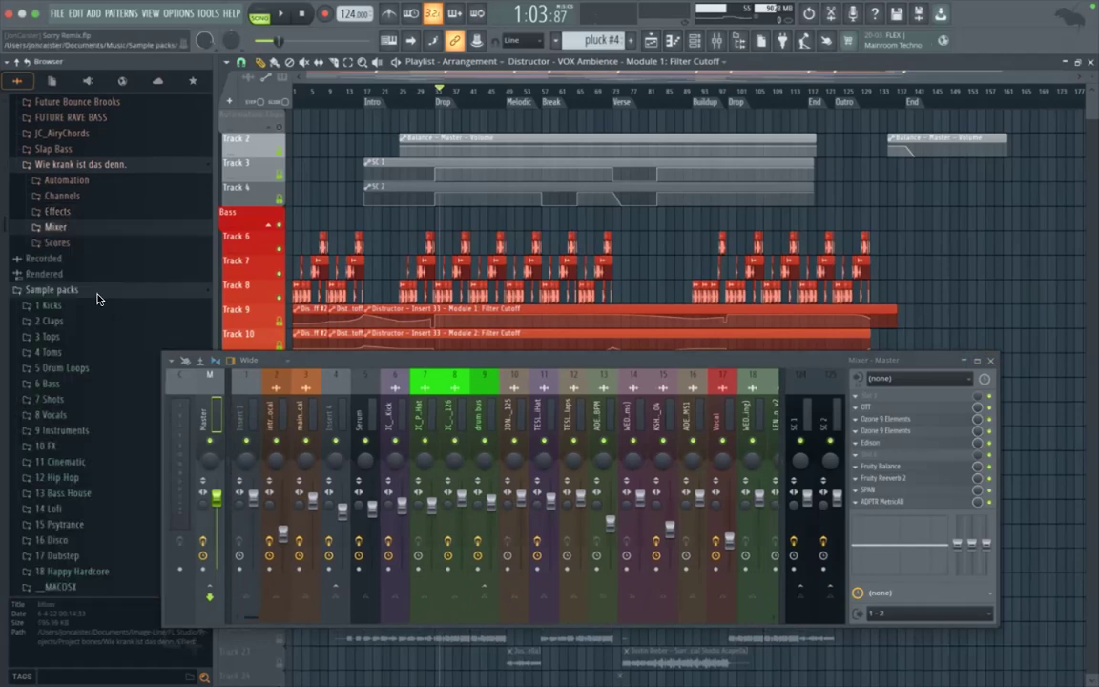
{"action": "scroll", "coordinate": [88, 265], "scroll_direction": "up", "scroll_amount": 3}
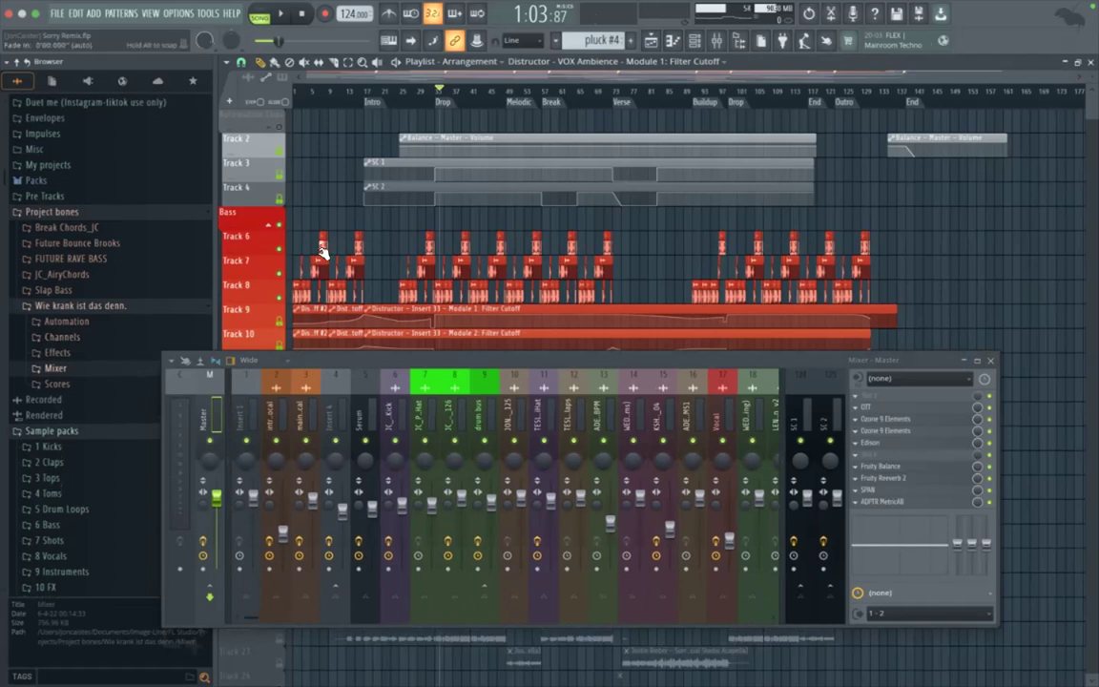
Step: Play short bursts of the arrangement from the Melodic marker with the Bass group unsoloed
{"action": "left_click", "coordinate": [507, 90]}
{"action": "key", "text": "space"}
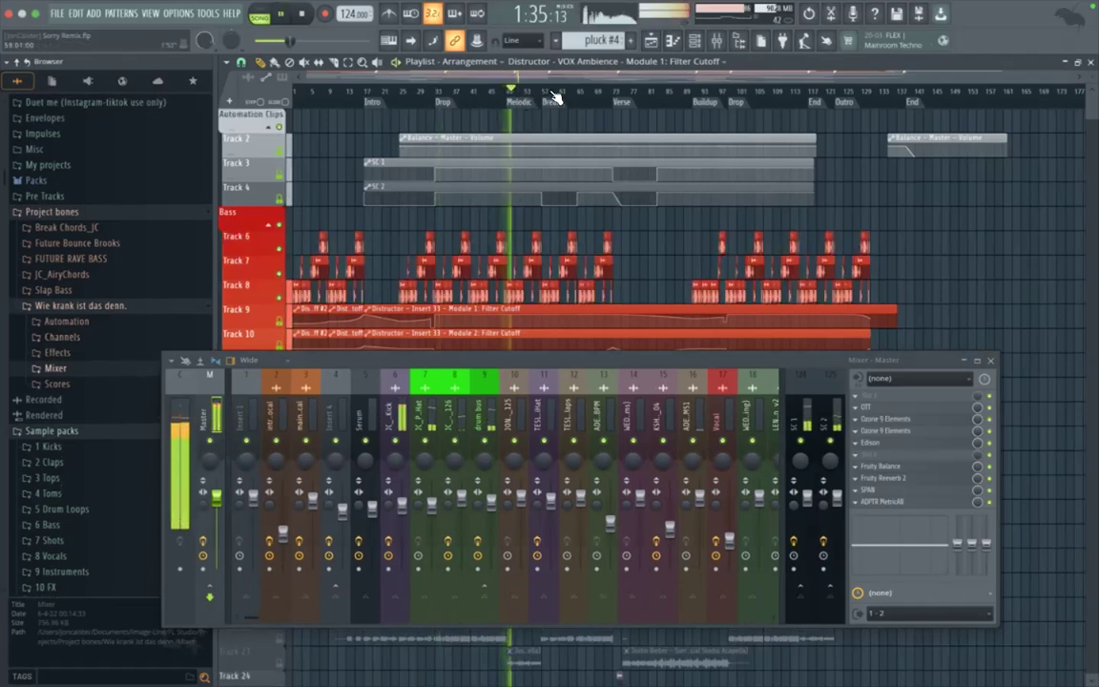
{"action": "key", "text": "space"}
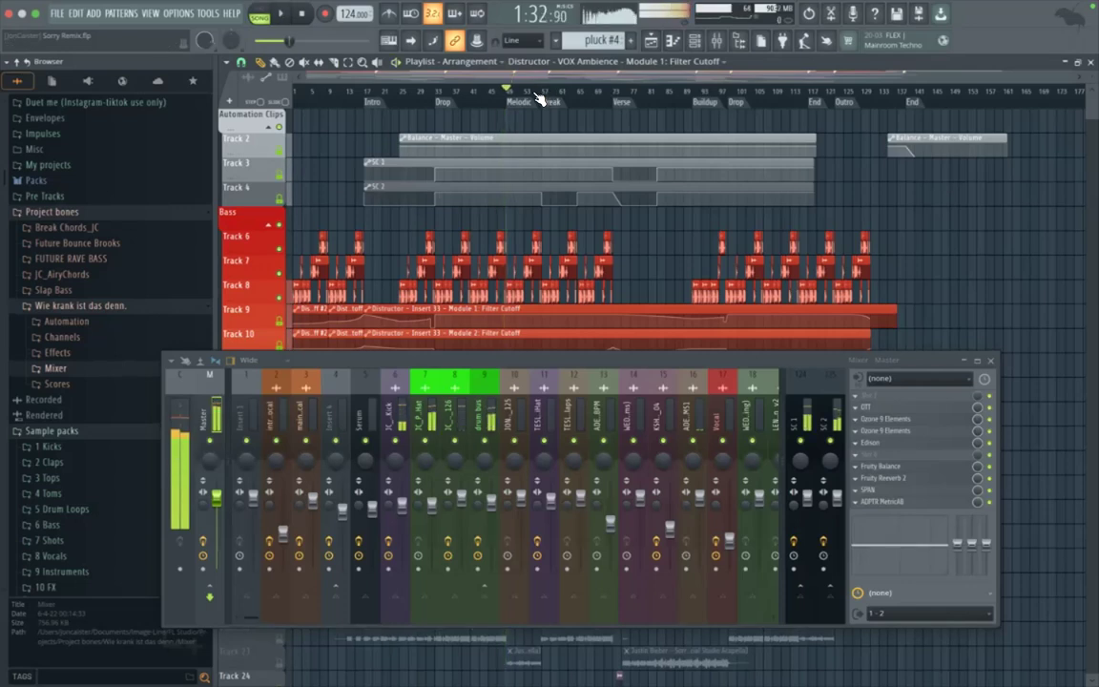
{"action": "key", "text": "space"}
{"action": "key", "text": "space"}
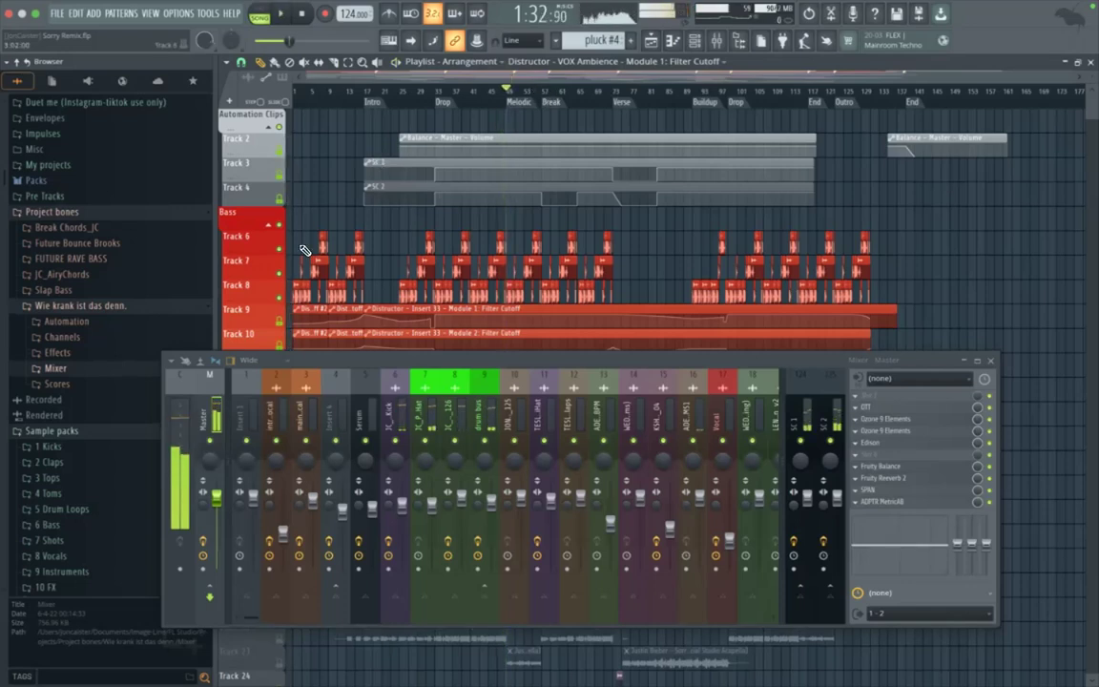
Step: Look through the playlist down to the pluck clips on Track 45 while replaying from the Melodic marker
{"action": "key", "text": "space"}
{"action": "key", "text": "space"}
{"action": "scroll", "coordinate": [358, 248], "scroll_direction": "down", "scroll_amount": 3}
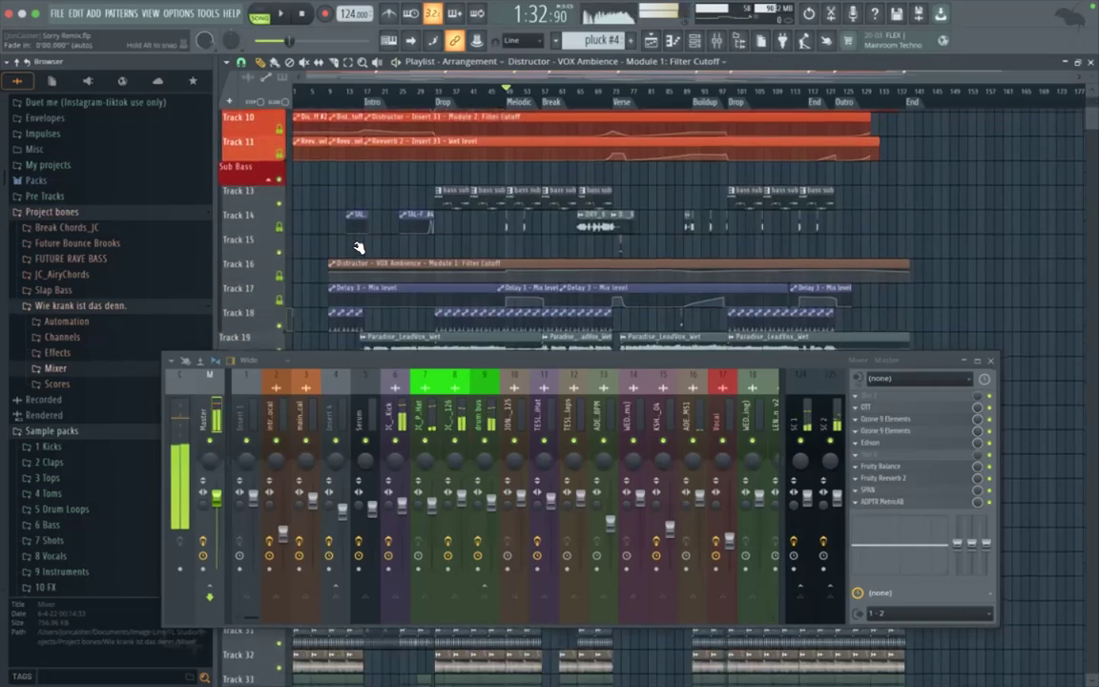
{"action": "scroll", "coordinate": [359, 249], "scroll_direction": "down", "scroll_amount": 1}
{"action": "key", "text": "space"}
{"action": "key", "text": "space"}
{"action": "scroll", "coordinate": [324, 208], "scroll_direction": "down", "scroll_amount": 2}
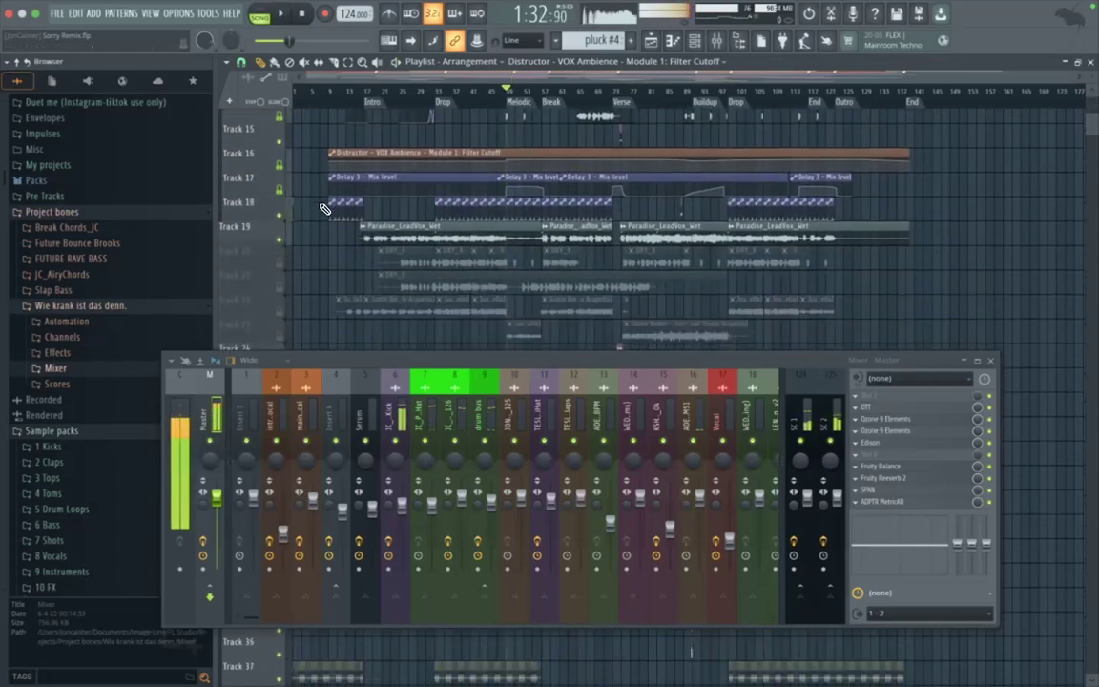
{"action": "key", "text": "space"}
{"action": "scroll", "coordinate": [298, 277], "scroll_direction": "down", "scroll_amount": 3}
{"action": "key", "text": "space"}
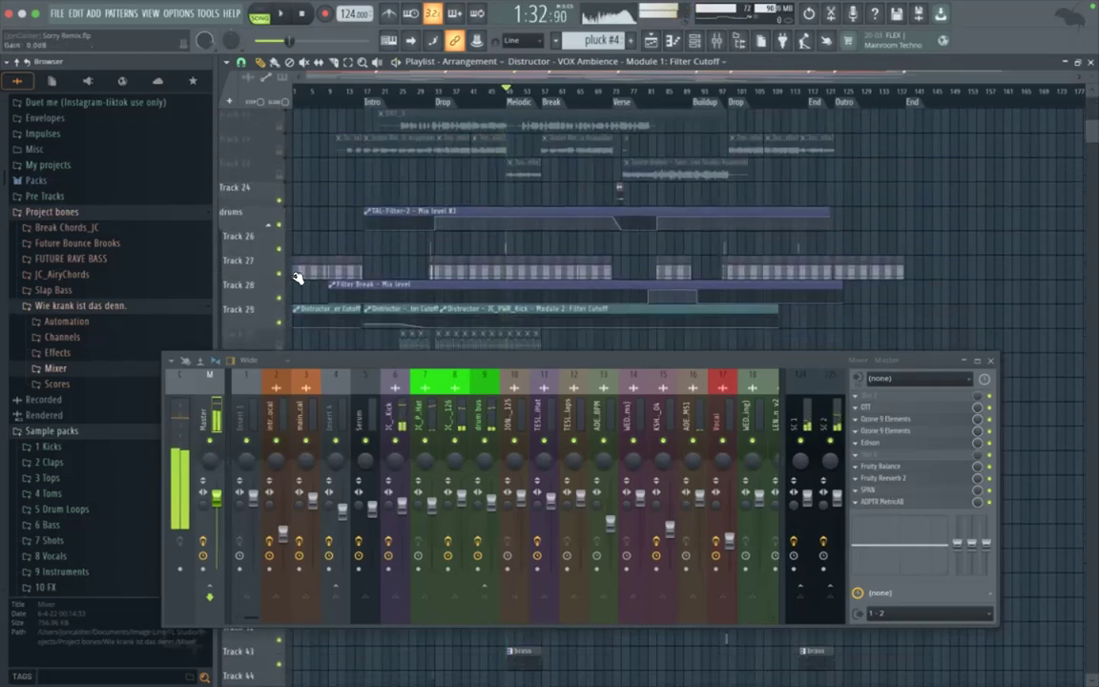
{"action": "scroll", "coordinate": [315, 258], "scroll_direction": "down", "scroll_amount": 4}
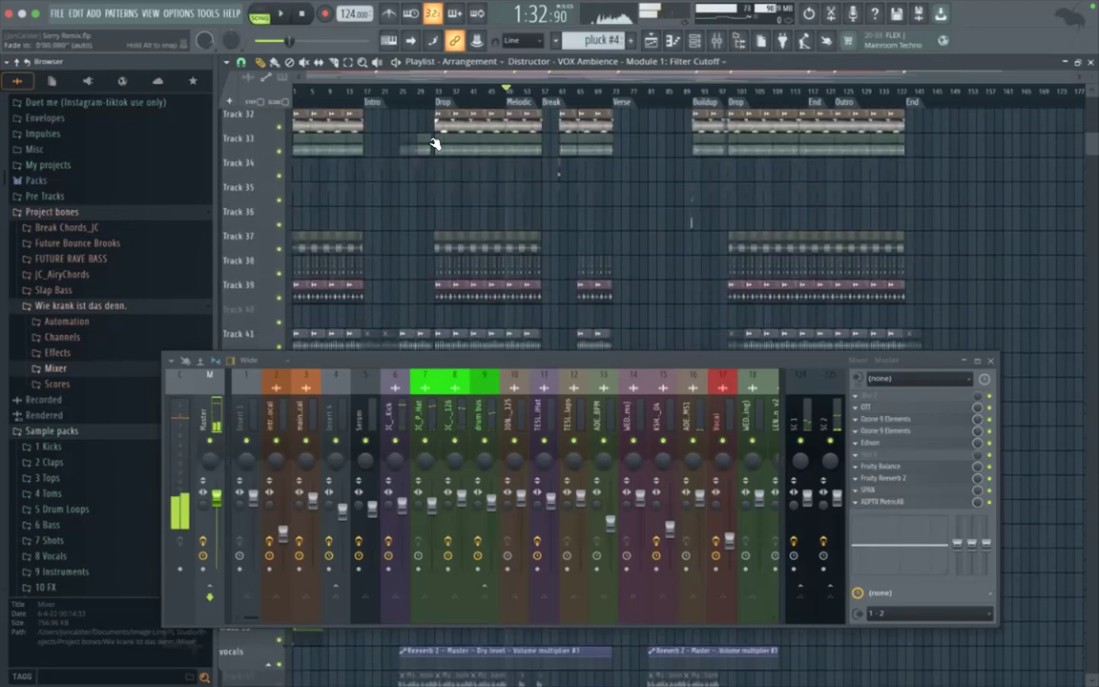
{"action": "scroll", "coordinate": [405, 288], "scroll_direction": "down", "scroll_amount": 4}
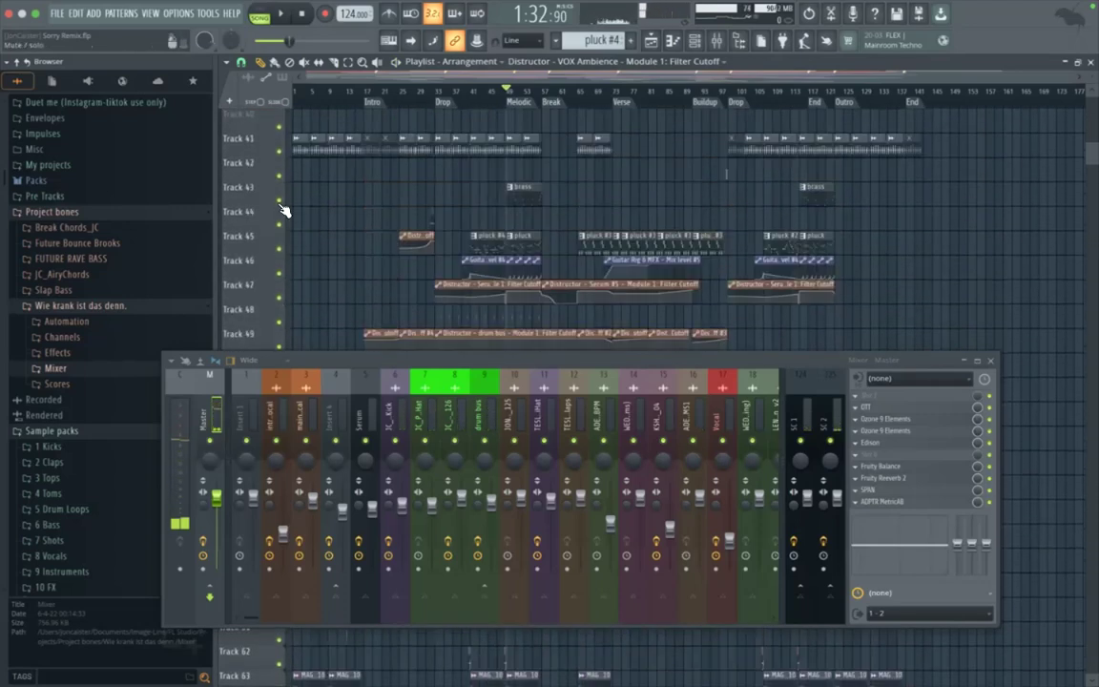
Step: Solo Track 45, add Tracks 46 and 47 to the audible tracks, and audition them from the Melodic marker
{"action": "right_click", "coordinate": [281, 250]}
{"action": "key", "text": "space"}
{"action": "left_click", "coordinate": [280, 274]}
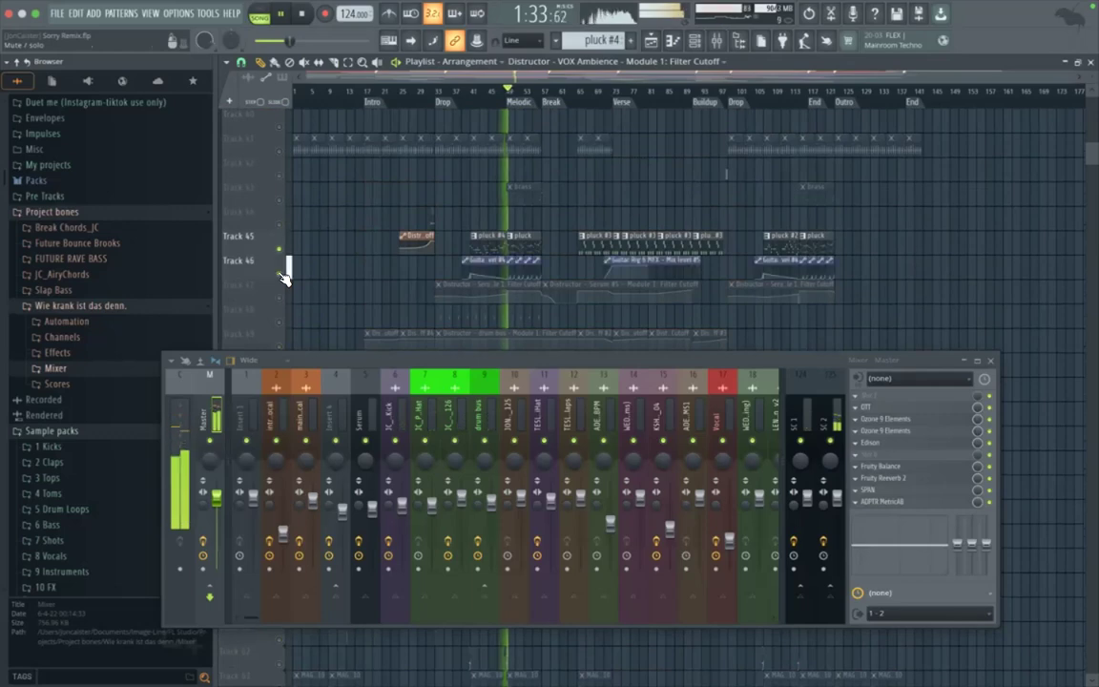
{"action": "left_click", "coordinate": [282, 297]}
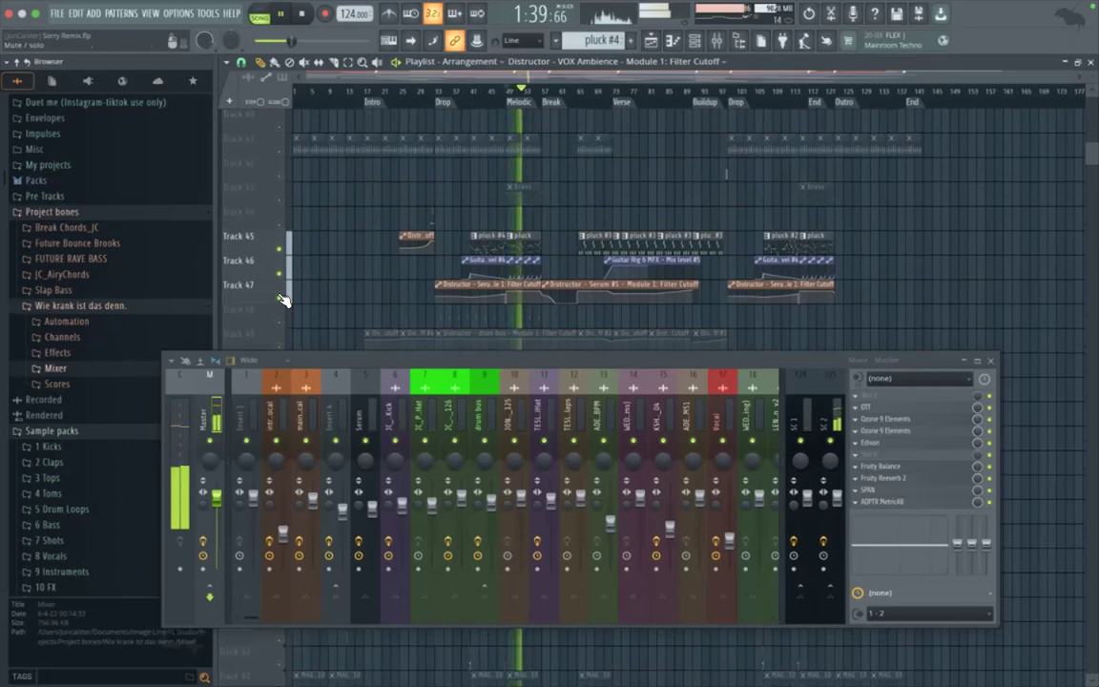
{"action": "key", "text": "space"}
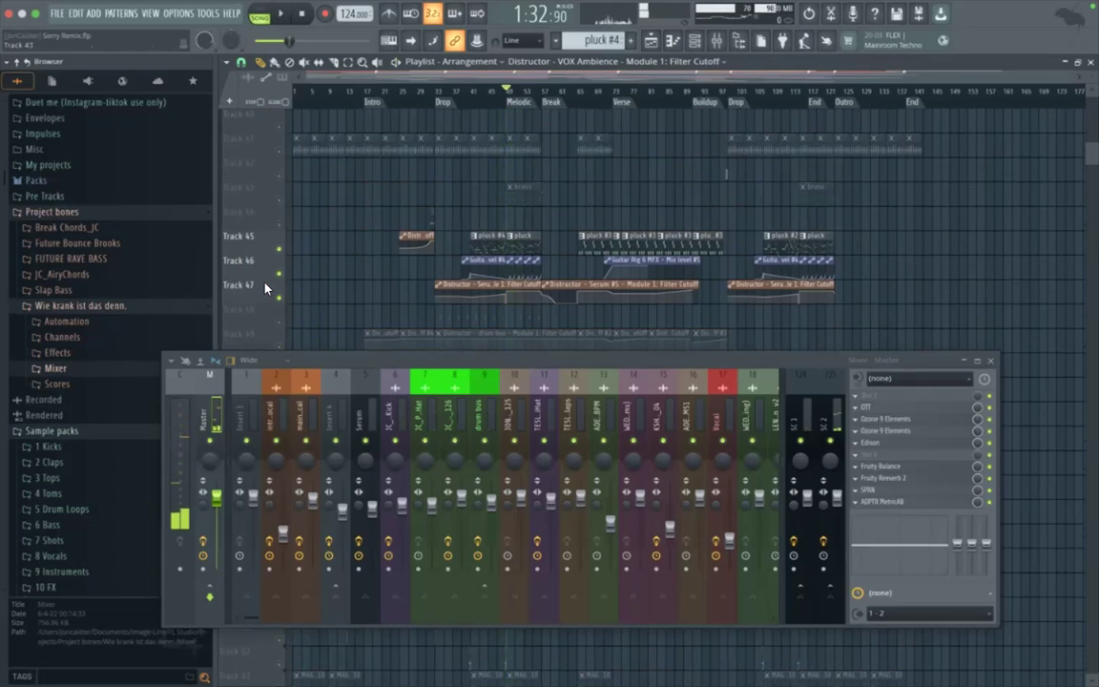
Step: Expand the Unsorted channel presets of the "Wie krank ist das denn." project bones to examine the Serum entries
{"action": "scroll", "coordinate": [114, 352], "scroll_direction": "down", "scroll_amount": 1}
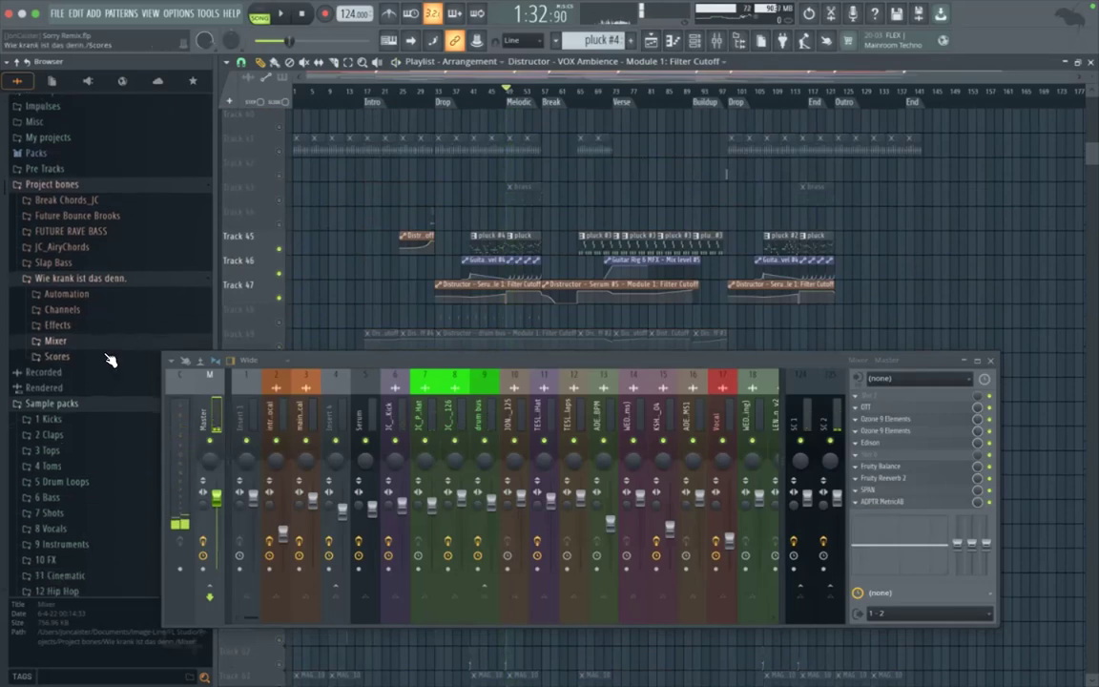
{"action": "left_click", "coordinate": [76, 310]}
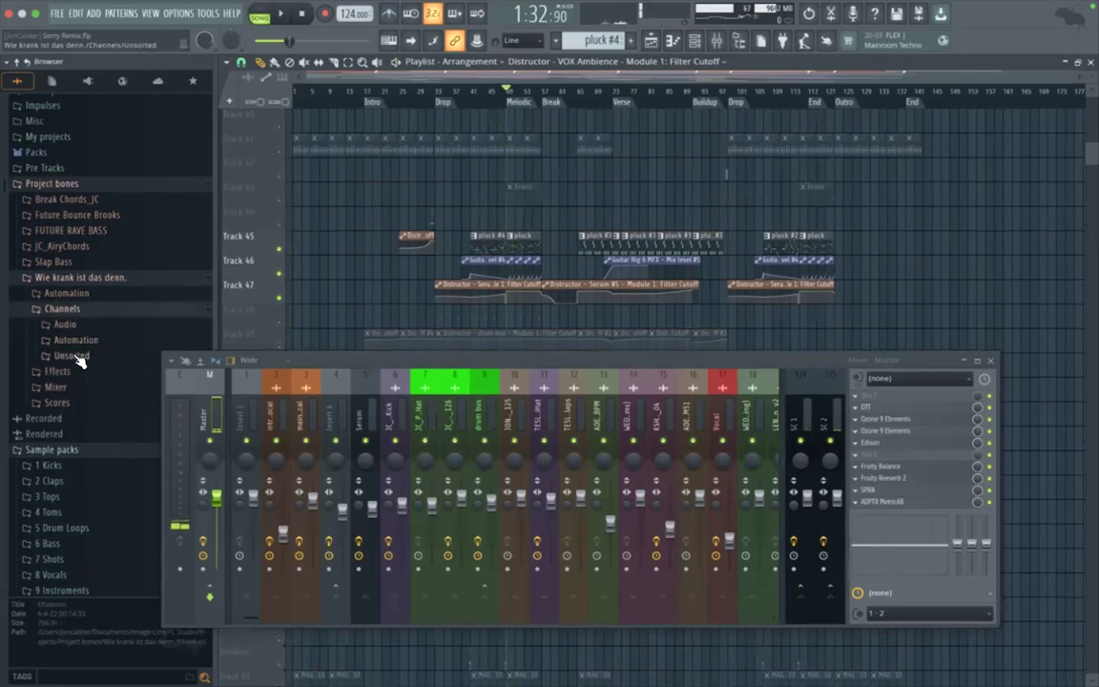
{"action": "left_click", "coordinate": [78, 356]}
{"action": "scroll", "coordinate": [81, 356], "scroll_direction": "down", "scroll_amount": 3}
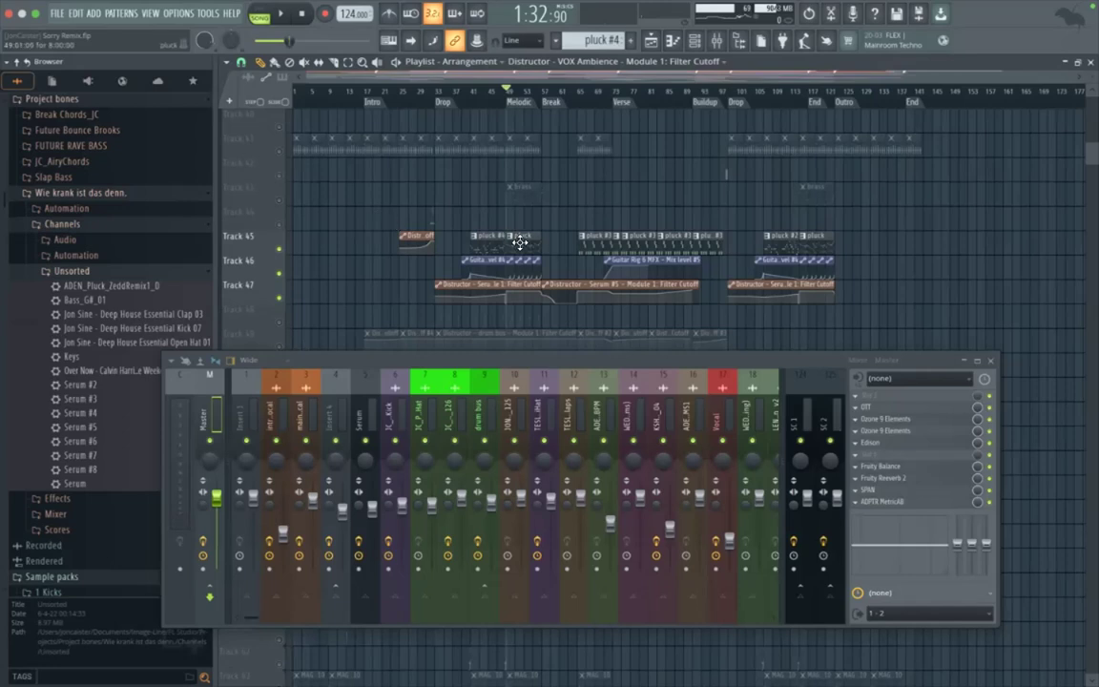
Step: Look over the Unsorted channel presets of the "Wie krank ist das denn." bones, collapsing and re-expanding the folder
{"action": "scroll", "coordinate": [86, 437], "scroll_direction": "down", "scroll_amount": 2}
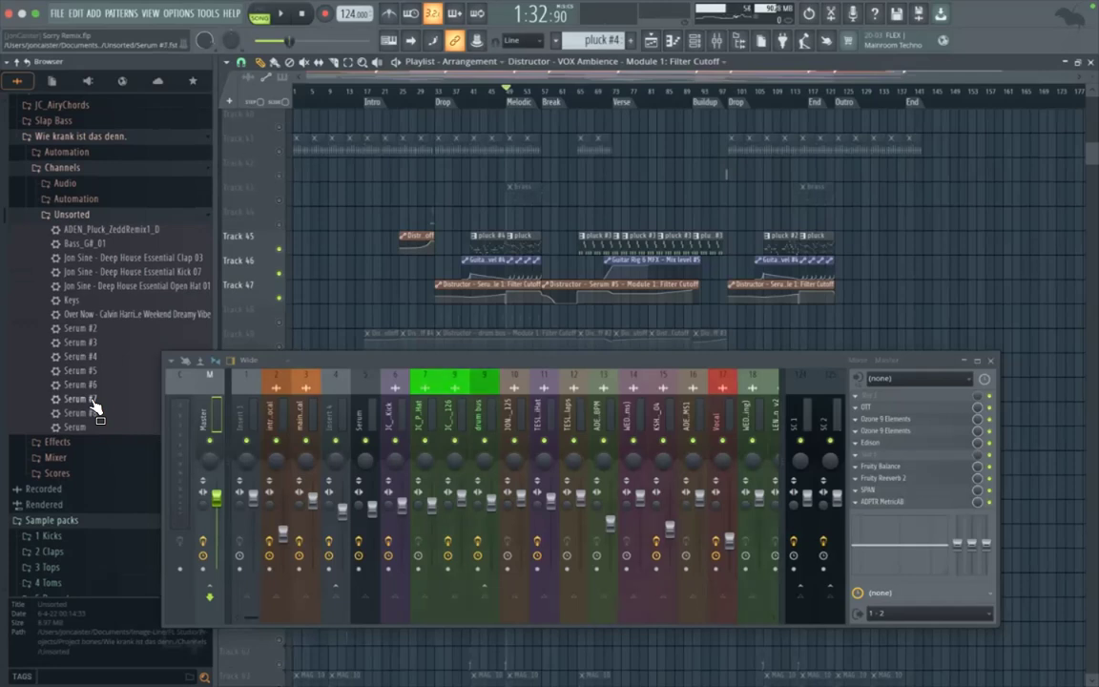
{"action": "left_click", "coordinate": [84, 214]}
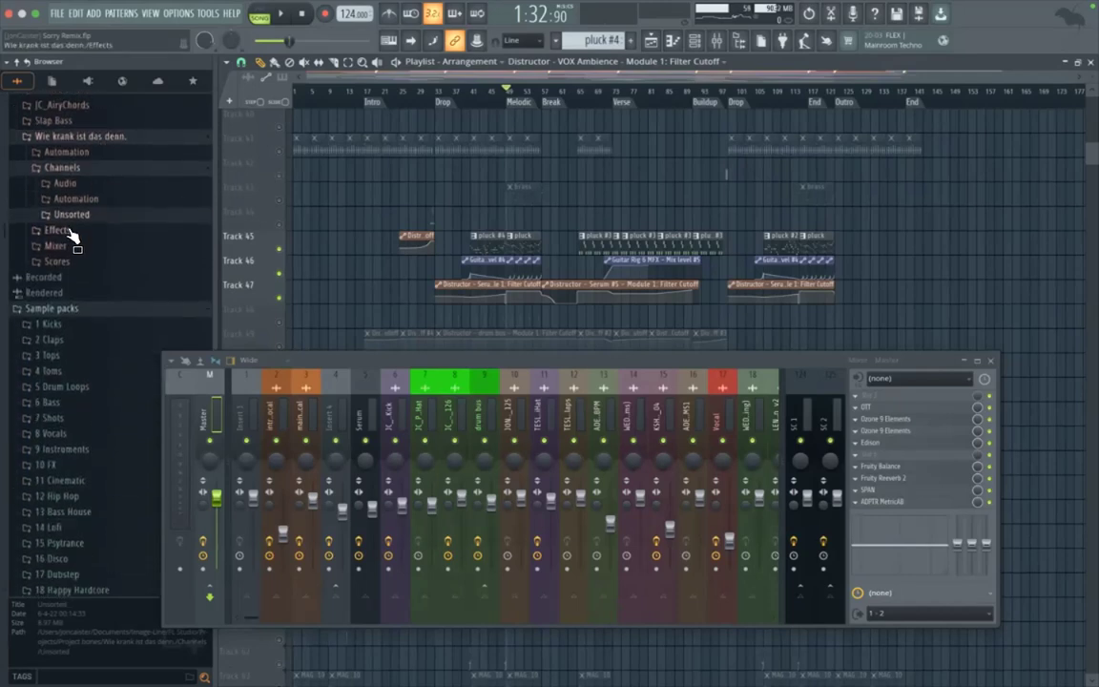
{"action": "left_click", "coordinate": [78, 215]}
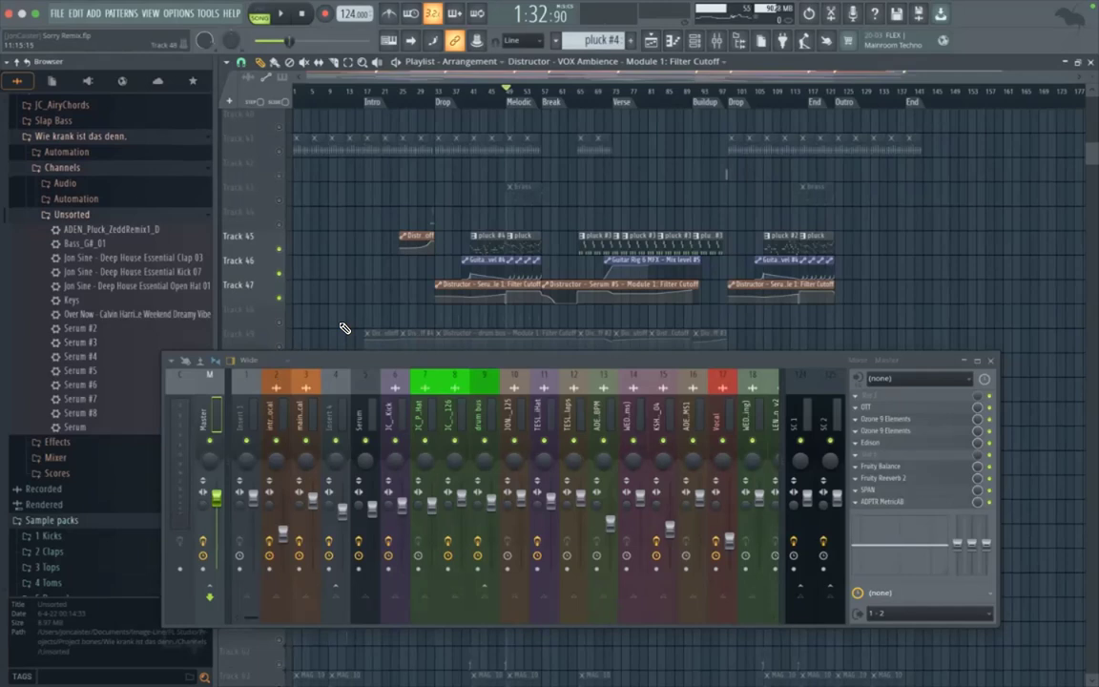
{"action": "scroll", "coordinate": [103, 374], "scroll_direction": "up", "scroll_amount": 3}
{"action": "scroll", "coordinate": [97, 420], "scroll_direction": "down", "scroll_amount": 2}
{"action": "scroll", "coordinate": [96, 431], "scroll_direction": "down", "scroll_amount": 1}
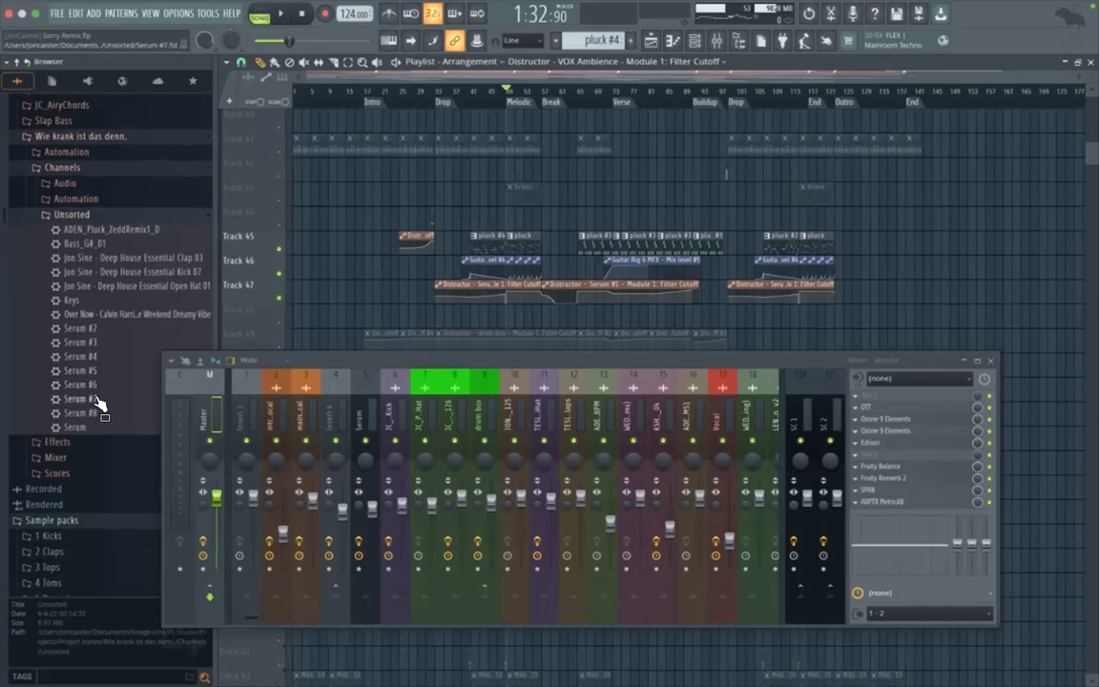
Step: Pick out Serum #4 and Serum #6 in the Unsorted presets and briefly view the channel rack for comparison
{"action": "left_click", "coordinate": [73, 217]}
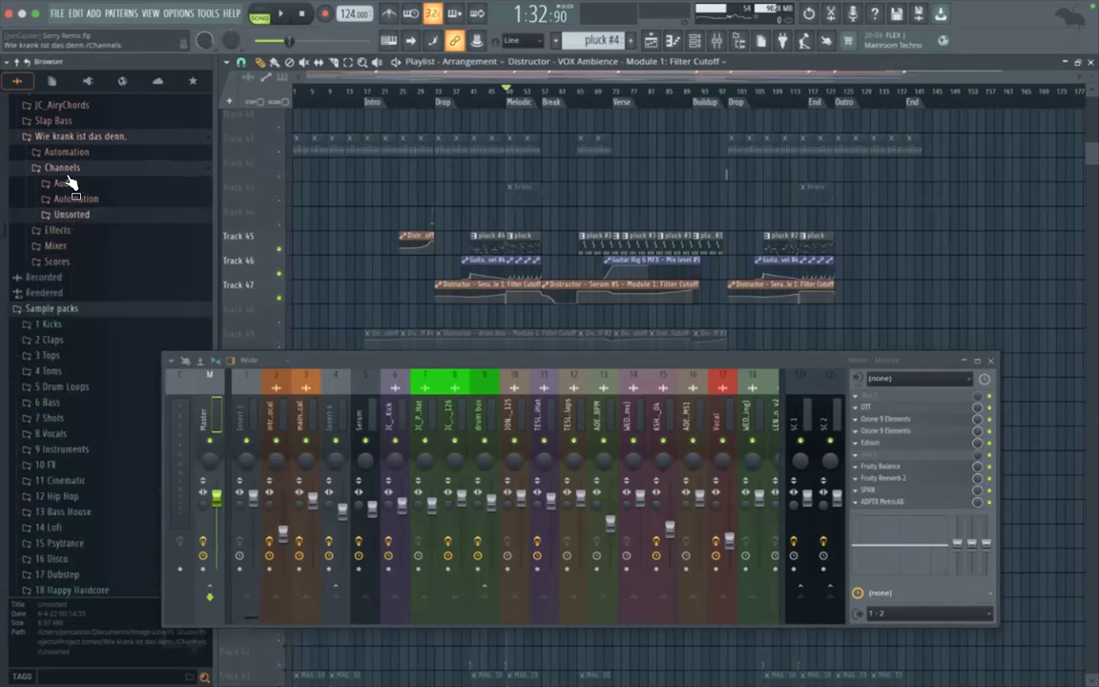
{"action": "left_click", "coordinate": [110, 215]}
{"action": "left_click", "coordinate": [88, 357]}
{"action": "left_click", "coordinate": [92, 386]}
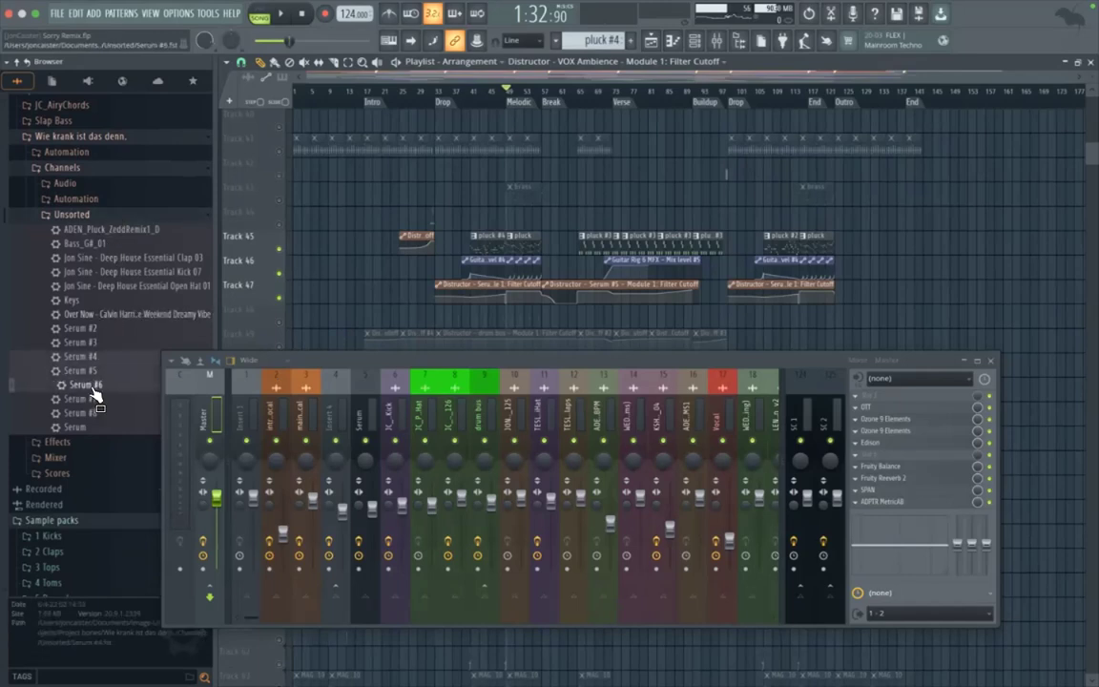
{"action": "left_click", "coordinate": [692, 43]}
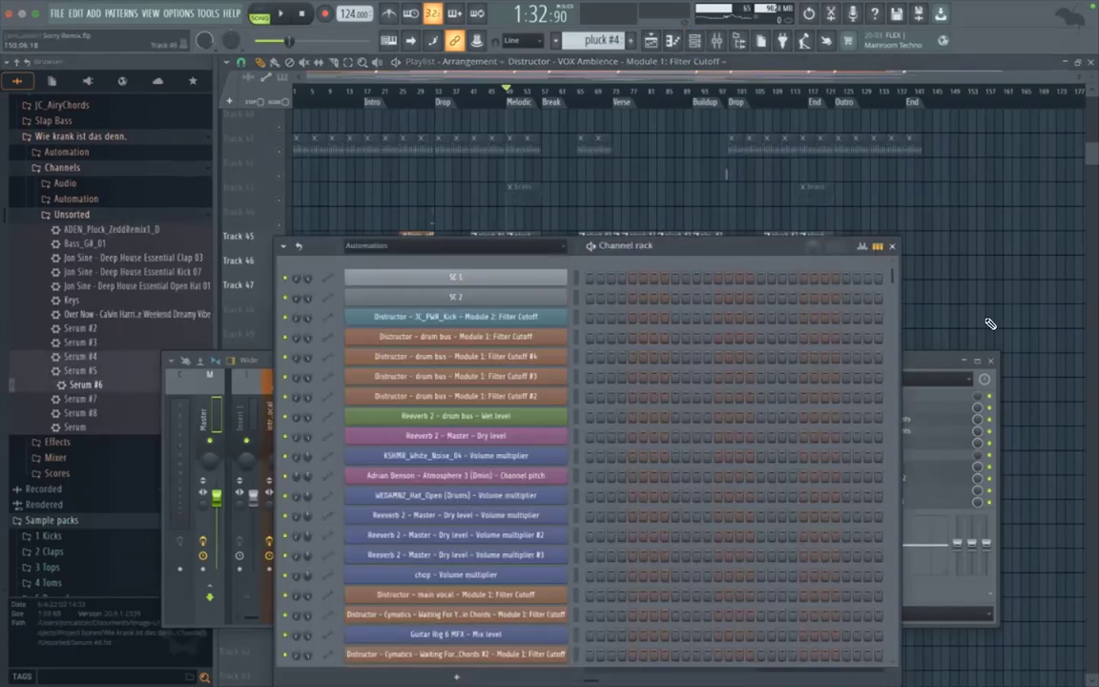
{"action": "left_click", "coordinate": [893, 246]}
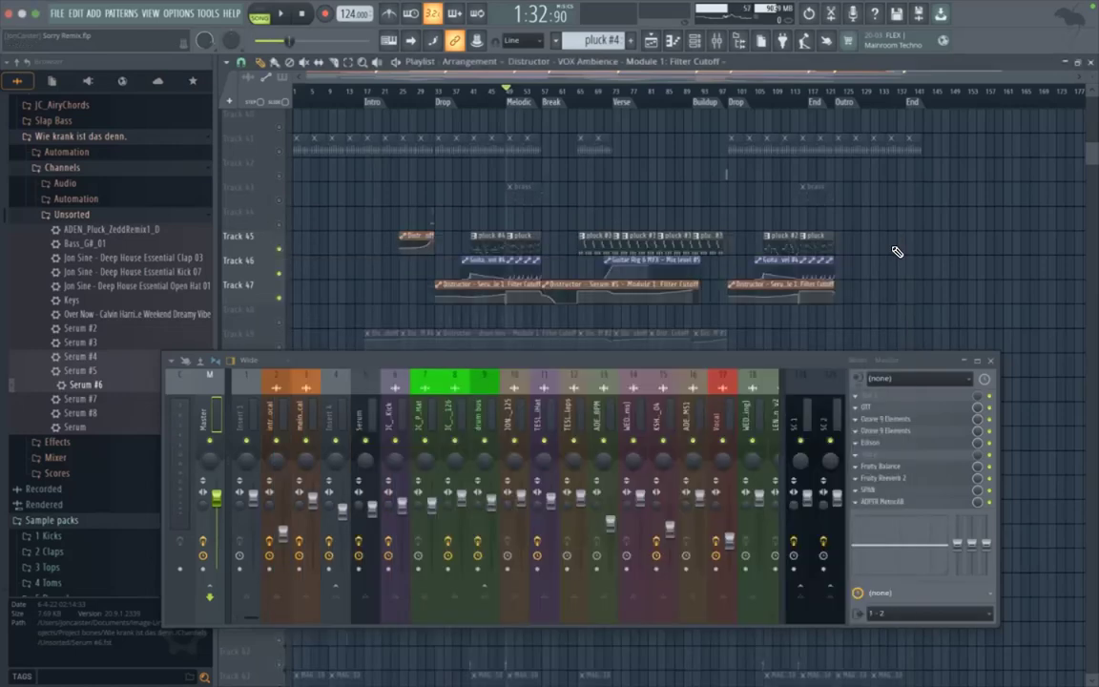
Step: Collapse the Unsorted and Channels folders and look through the insert presets in the project bones' Mixer folder
{"action": "left_click", "coordinate": [87, 214]}
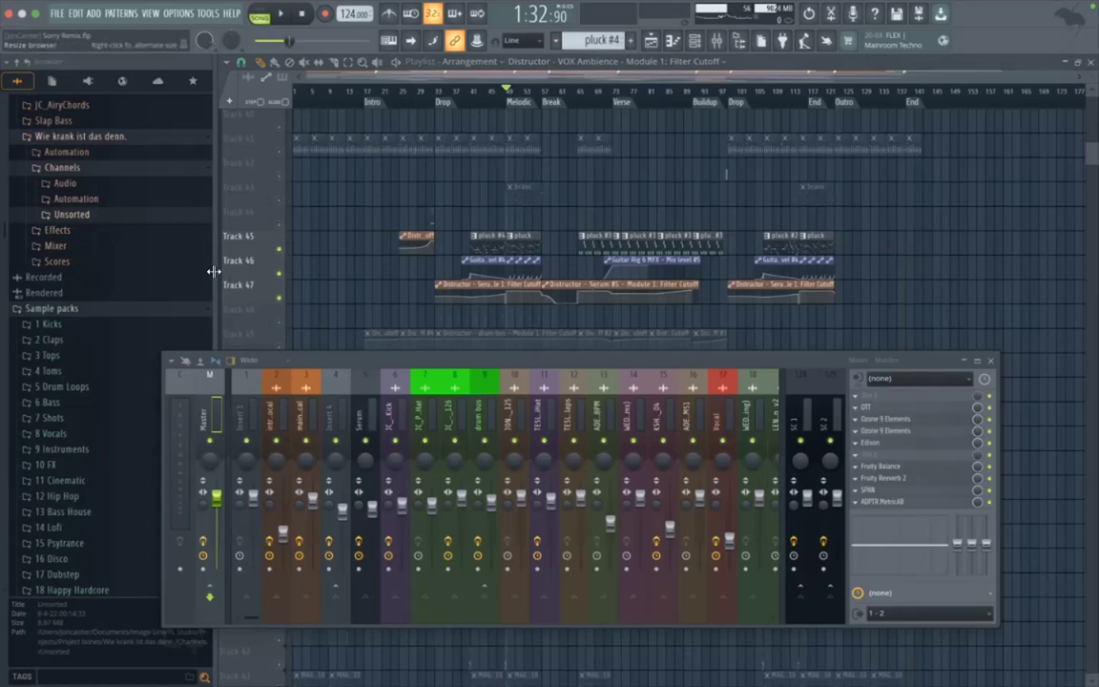
{"action": "left_click", "coordinate": [75, 167]}
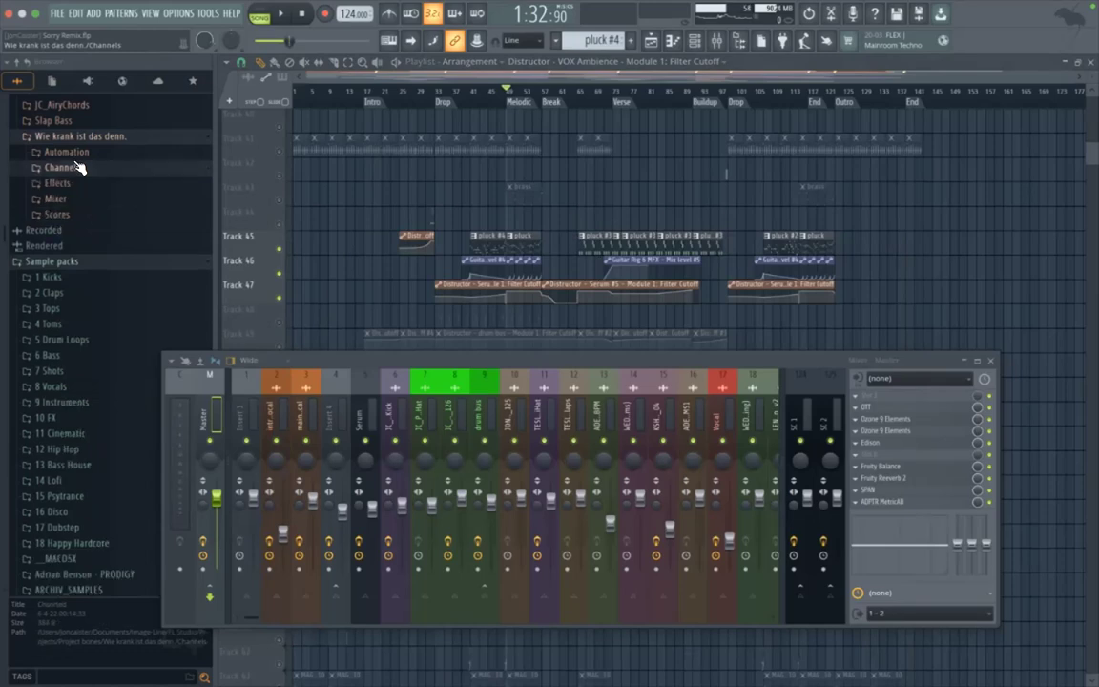
{"action": "left_click", "coordinate": [91, 200]}
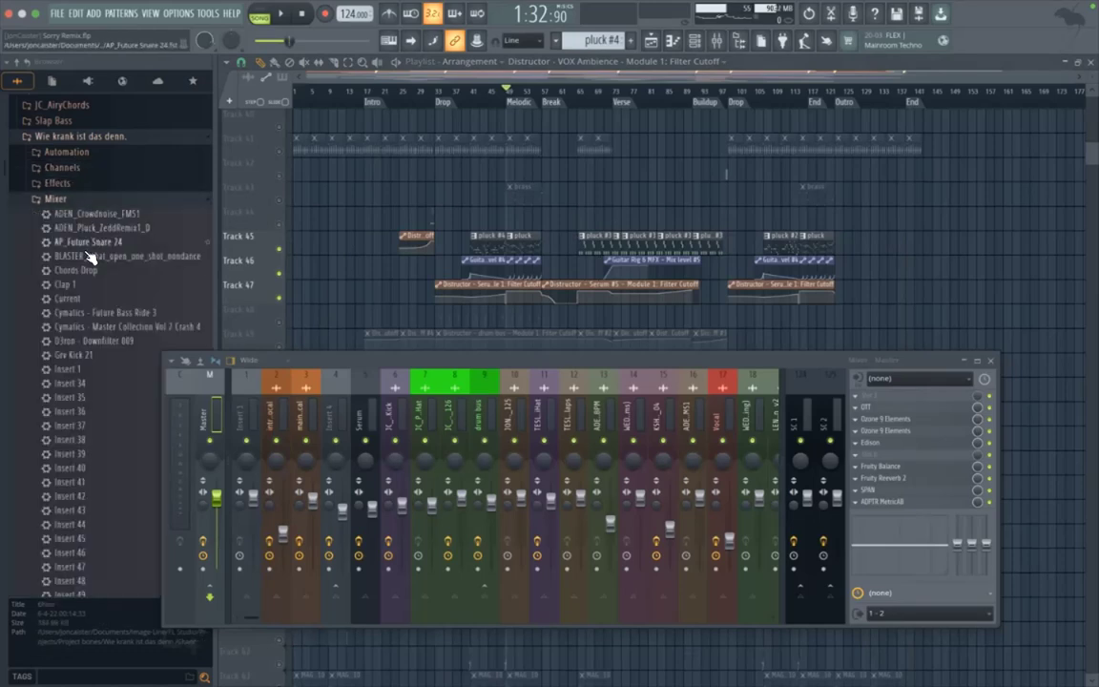
{"action": "scroll", "coordinate": [81, 299], "scroll_direction": "down", "scroll_amount": 15}
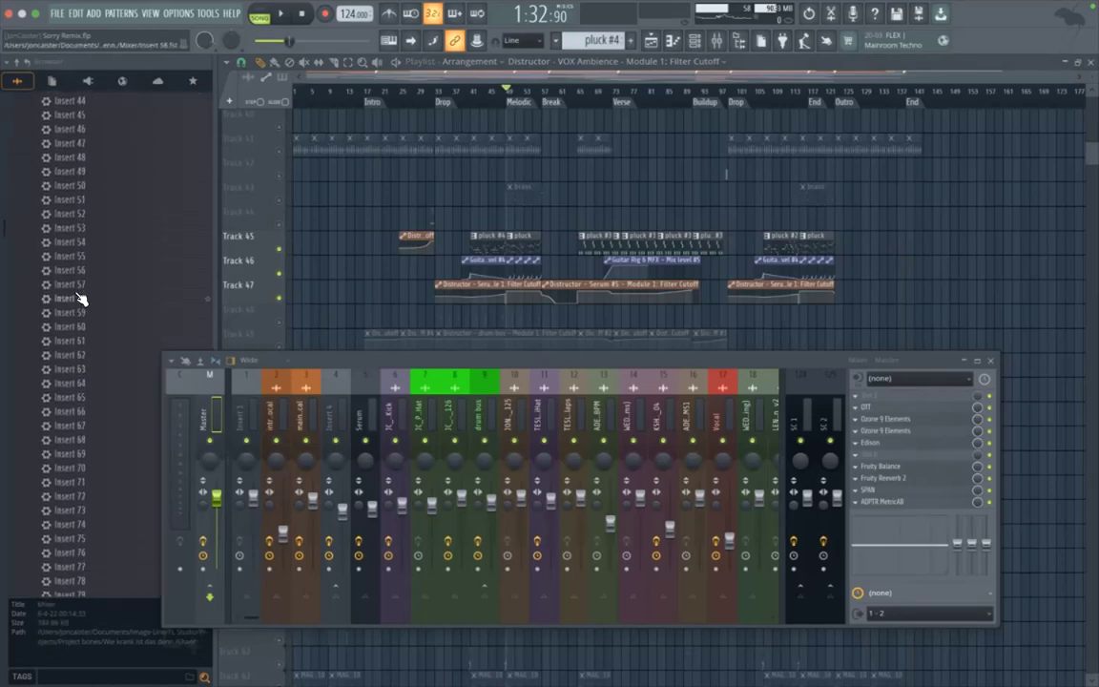
{"action": "scroll", "coordinate": [78, 454], "scroll_direction": "down", "scroll_amount": 7}
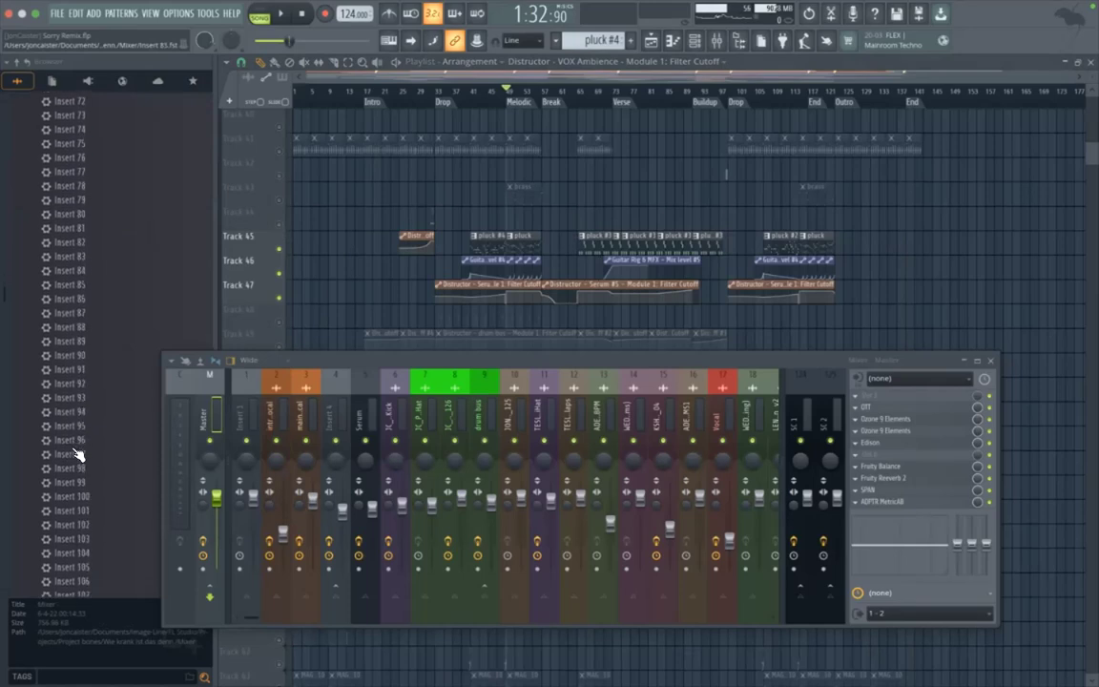
{"action": "scroll", "coordinate": [78, 454], "scroll_direction": "up", "scroll_amount": 20}
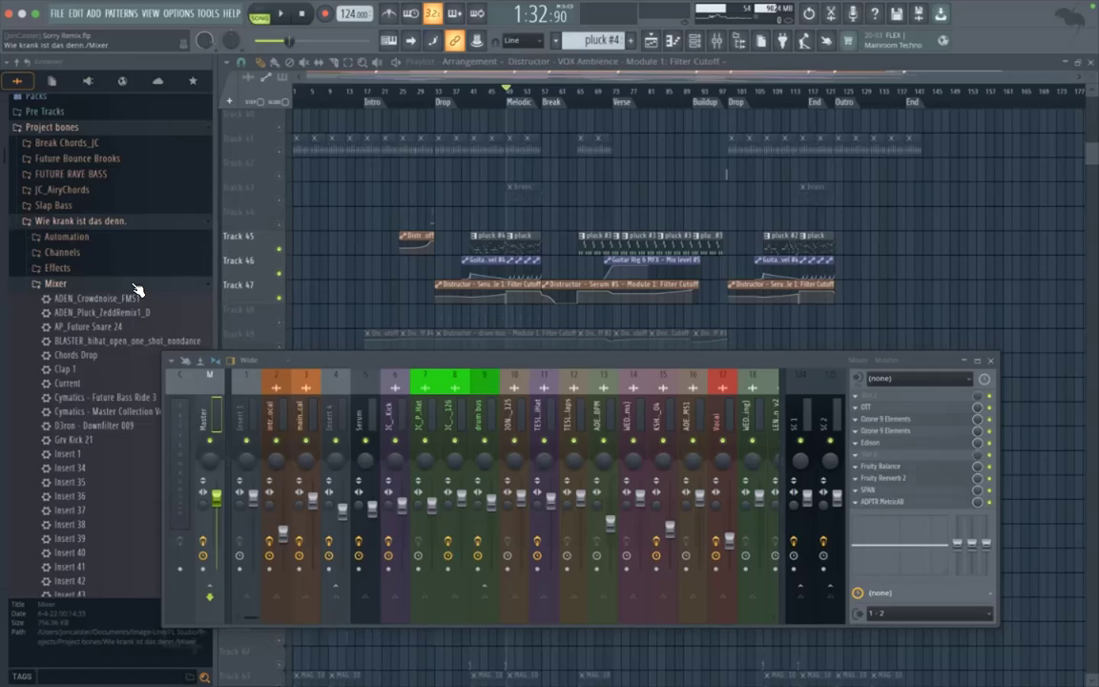
Step: Show the Unsorted group in the channel rack and insert a Layer channel directly above Serum #5
{"action": "left_click", "coordinate": [697, 42]}
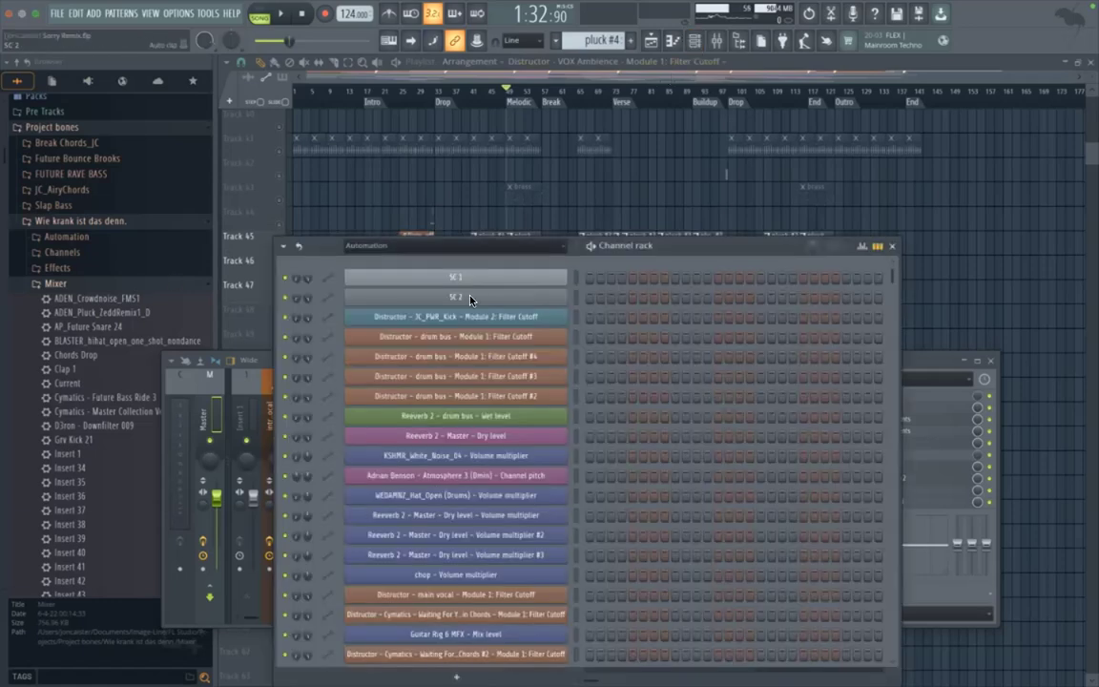
{"action": "left_click", "coordinate": [454, 245]}
{"action": "left_click", "coordinate": [431, 296]}
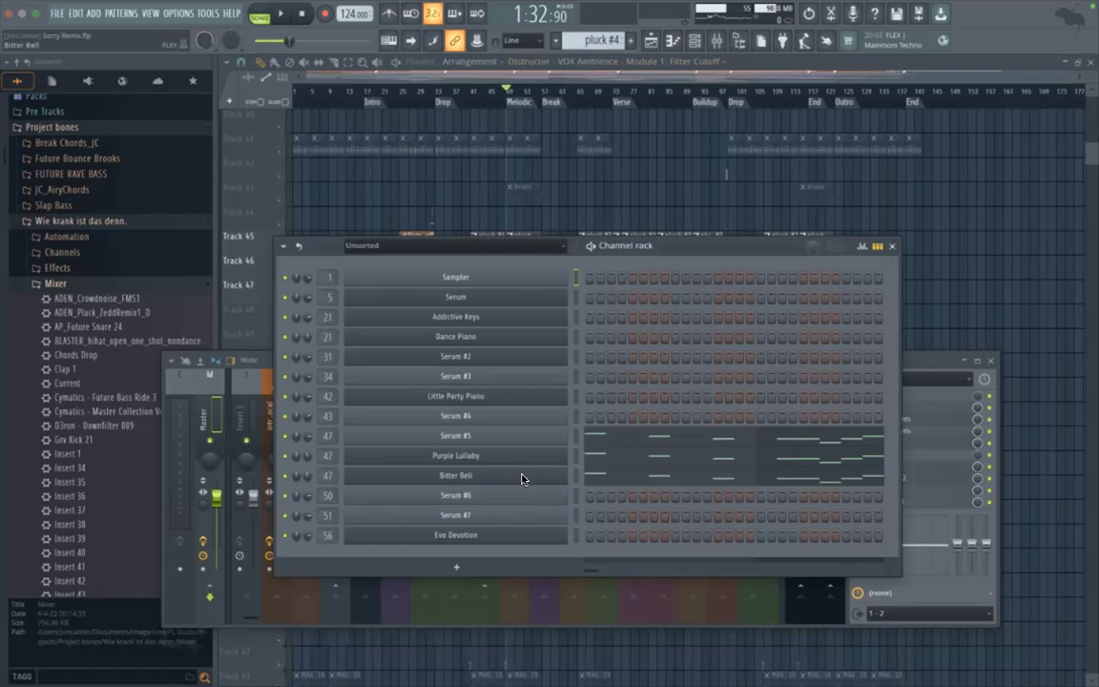
{"action": "left_click", "coordinate": [892, 247]}
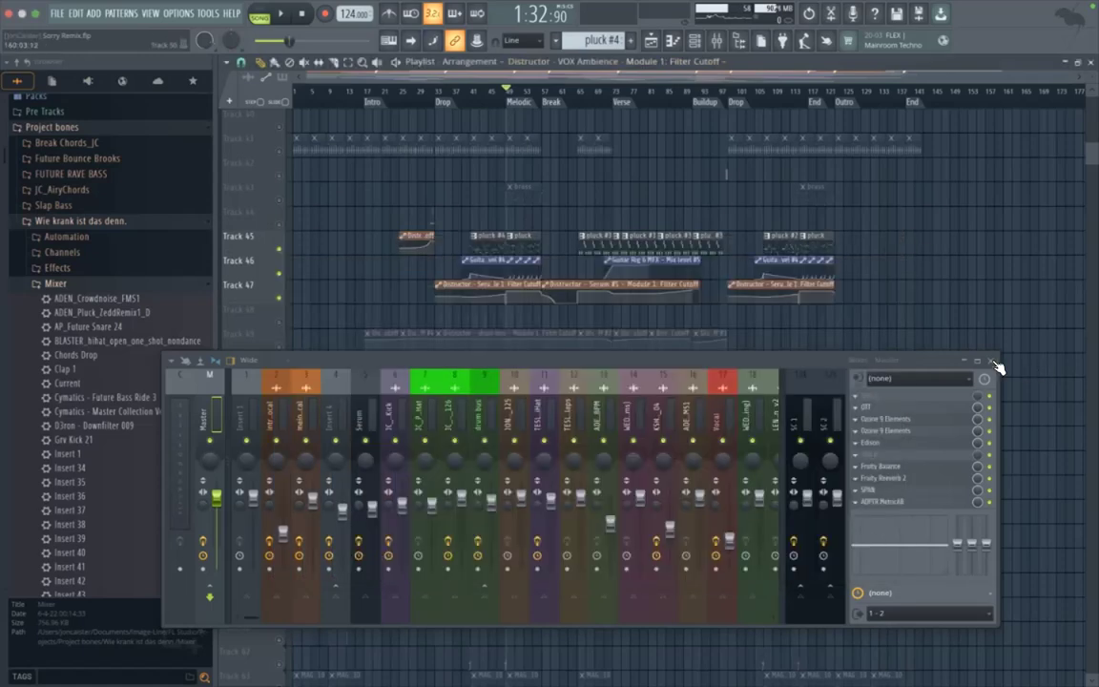
{"action": "left_click", "coordinate": [698, 42]}
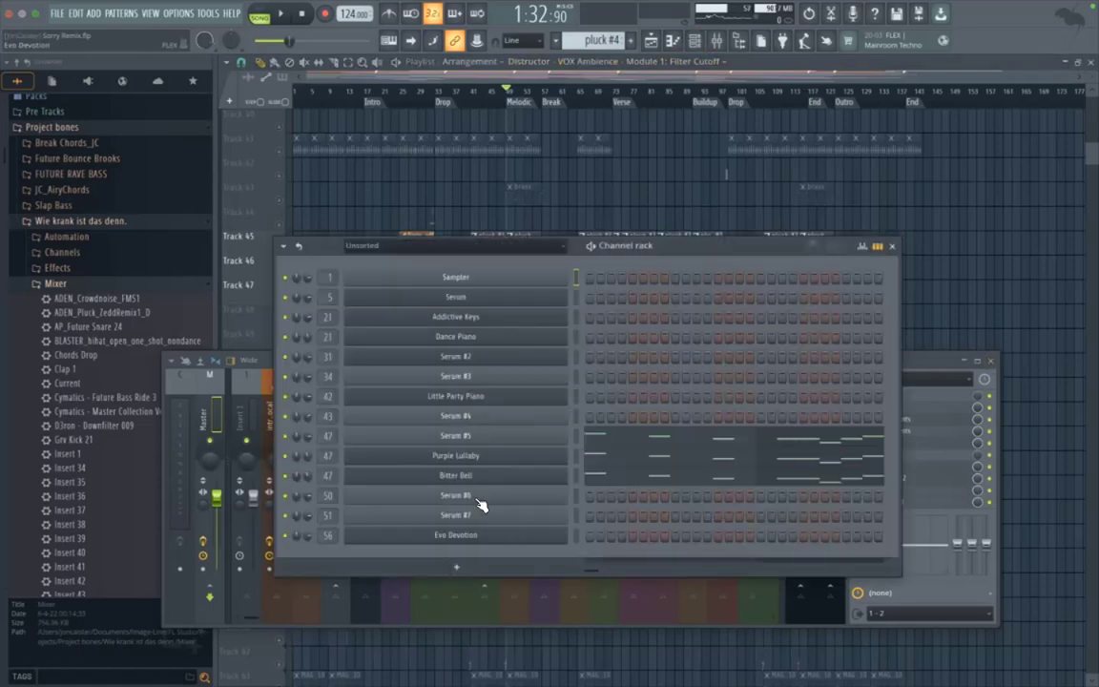
{"action": "right_click", "coordinate": [570, 430]}
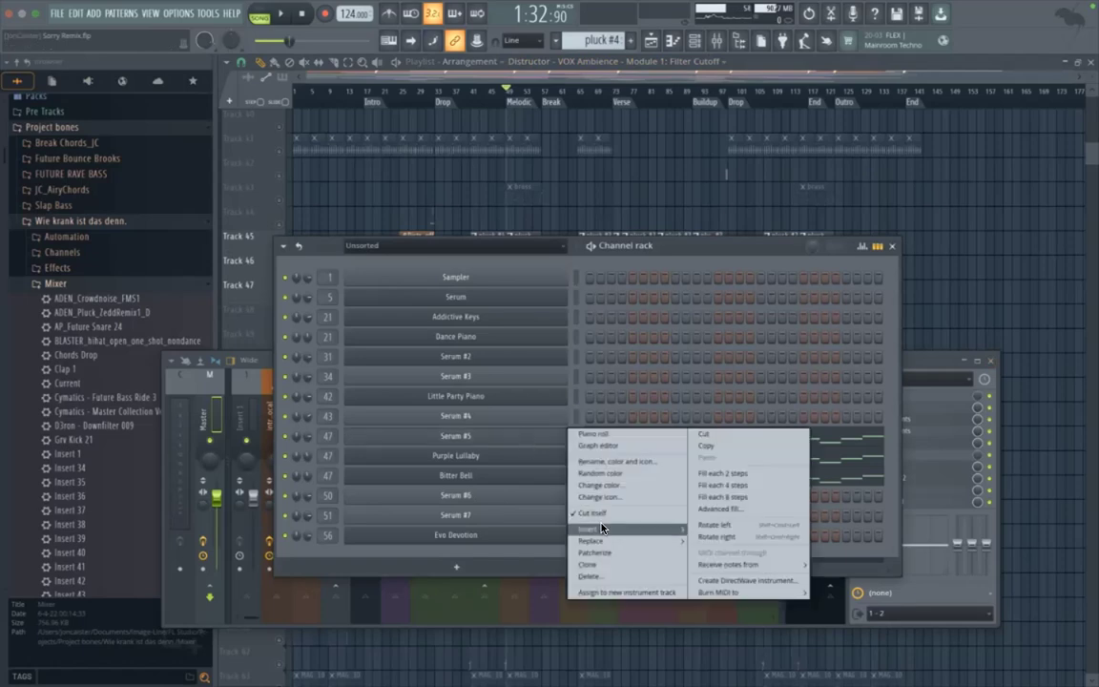
{"action": "mouse_move", "coordinate": [602, 528]}
{"action": "left_click", "coordinate": [671, 381]}
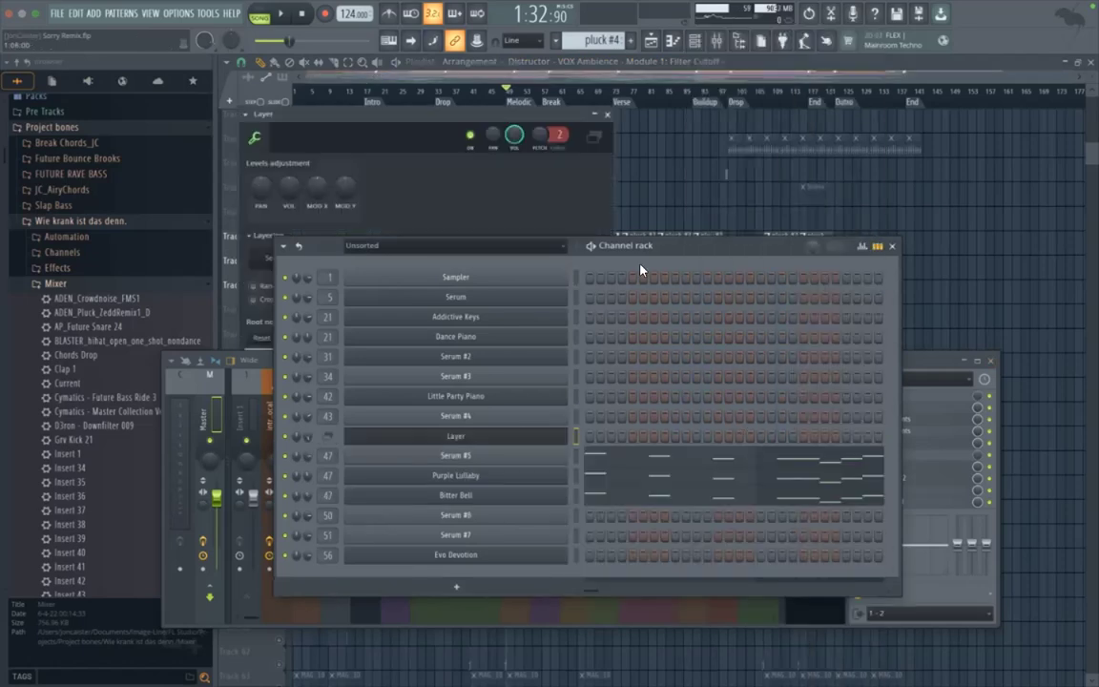
Step: Arrange the Layer settings above the channel rack, select Serum #5 among the layered sounds, and close the Layer settings
{"action": "left_click_drag", "start_coordinate": [506, 116], "coordinate": [547, 58]}
{"action": "left_click_drag", "start_coordinate": [679, 253], "coordinate": [633, 381]}
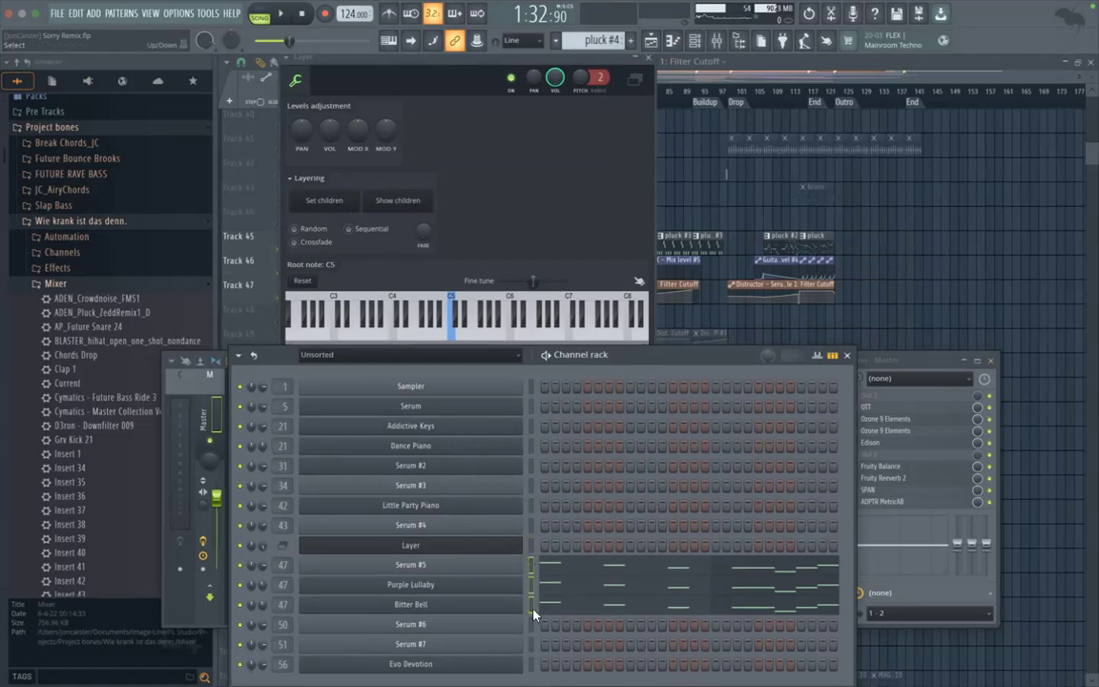
{"action": "left_click", "coordinate": [531, 545]}
{"action": "left_click", "coordinate": [532, 567]}
{"action": "left_click", "coordinate": [649, 58]}
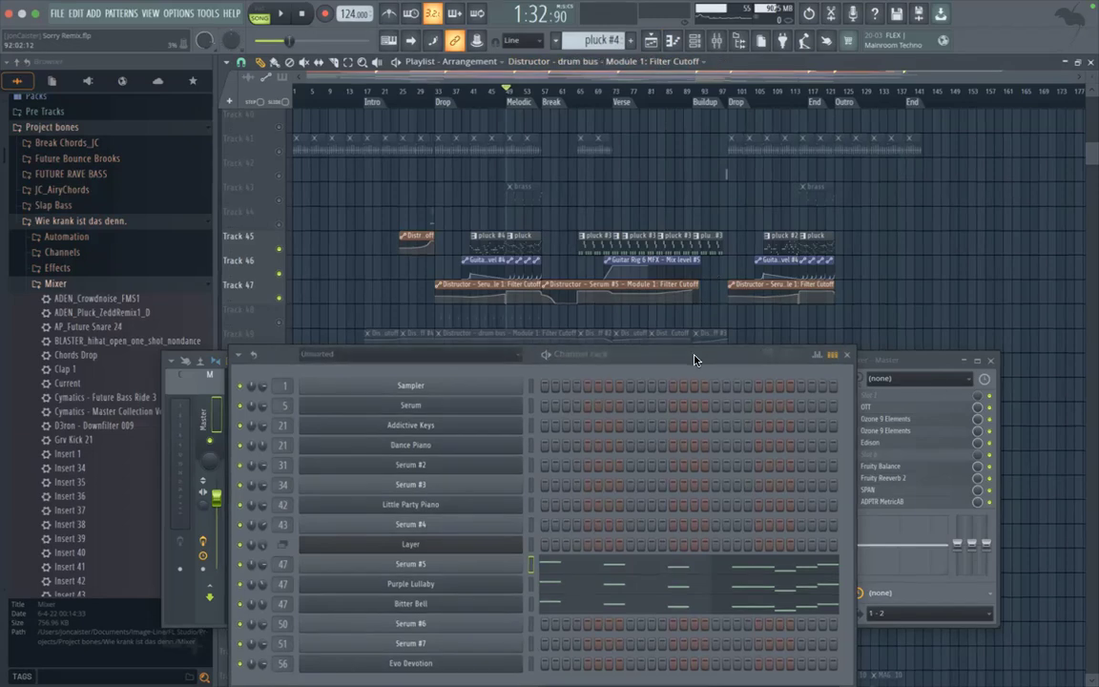
Step: Reposition the channel rack and reopen the Layer channel's settings to view its layering options
{"action": "left_click_drag", "start_coordinate": [697, 361], "coordinate": [771, 303]}
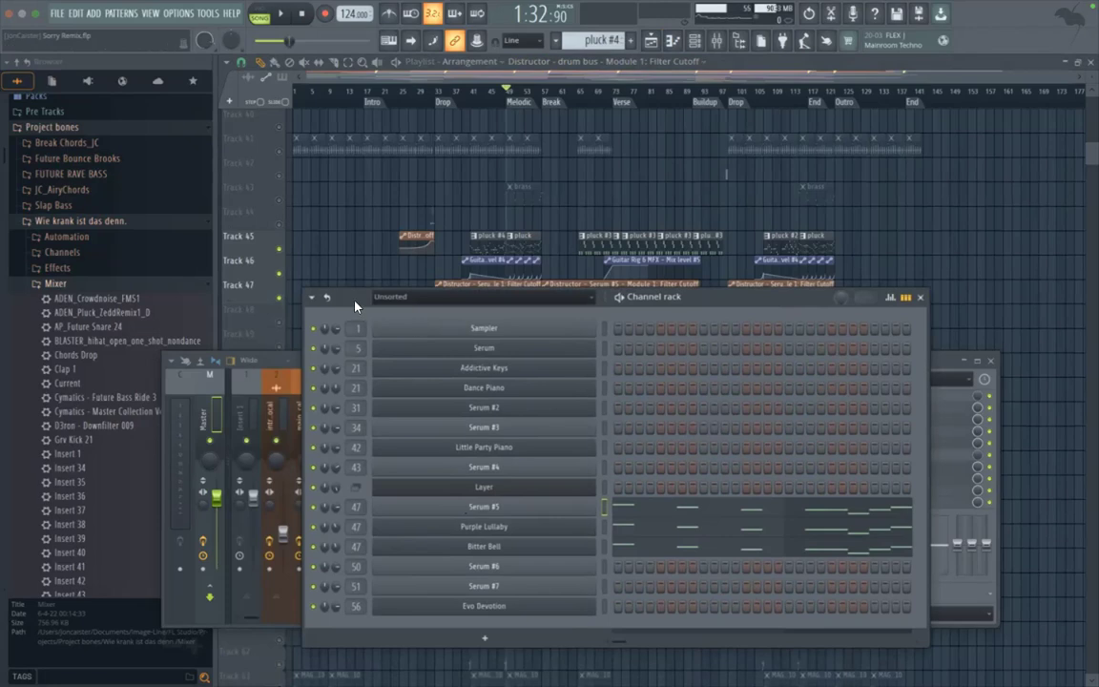
{"action": "left_click_drag", "start_coordinate": [354, 306], "coordinate": [366, 248]}
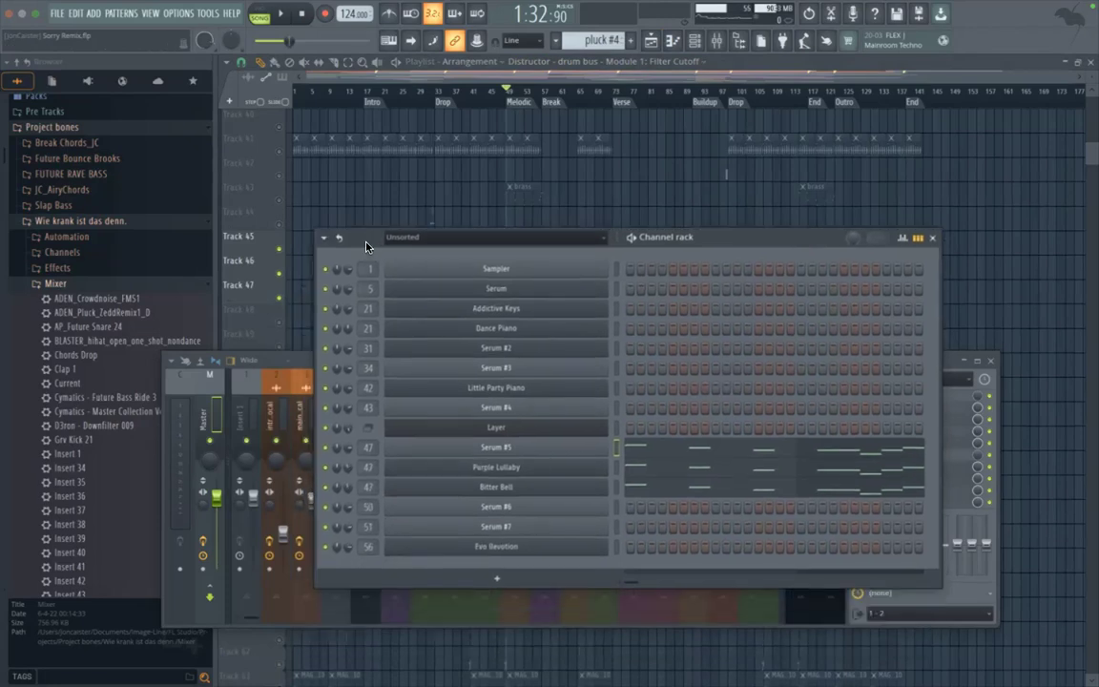
{"action": "left_click", "coordinate": [496, 430]}
{"action": "left_click_drag", "start_coordinate": [714, 241], "coordinate": [727, 293]}
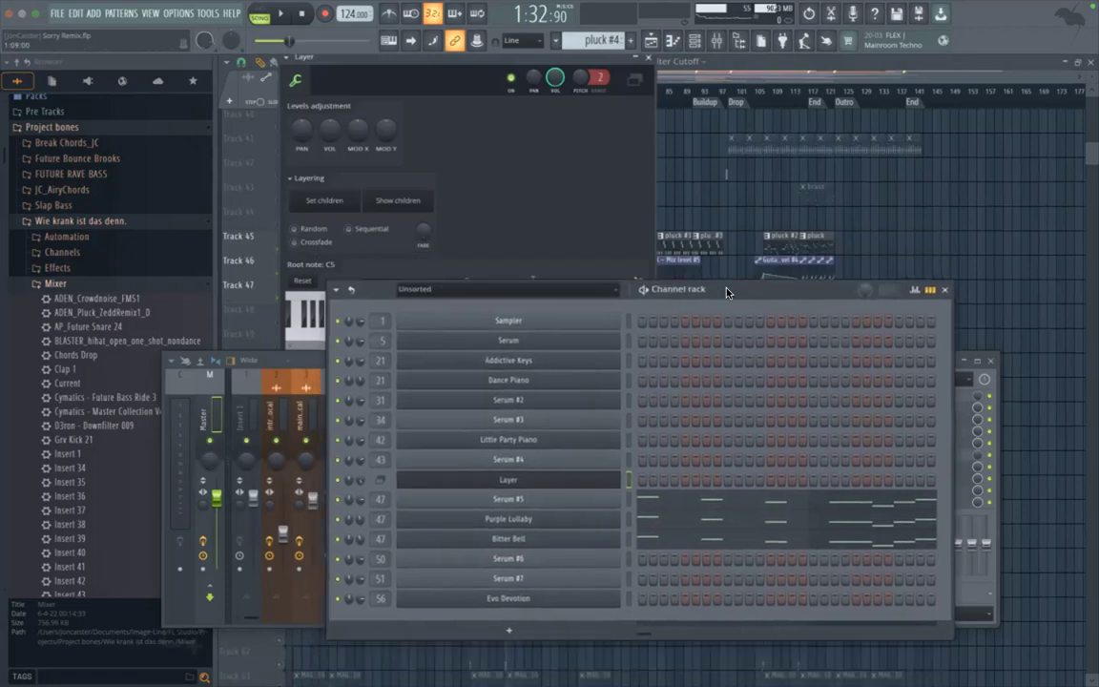
{"action": "left_click", "coordinate": [635, 57]}
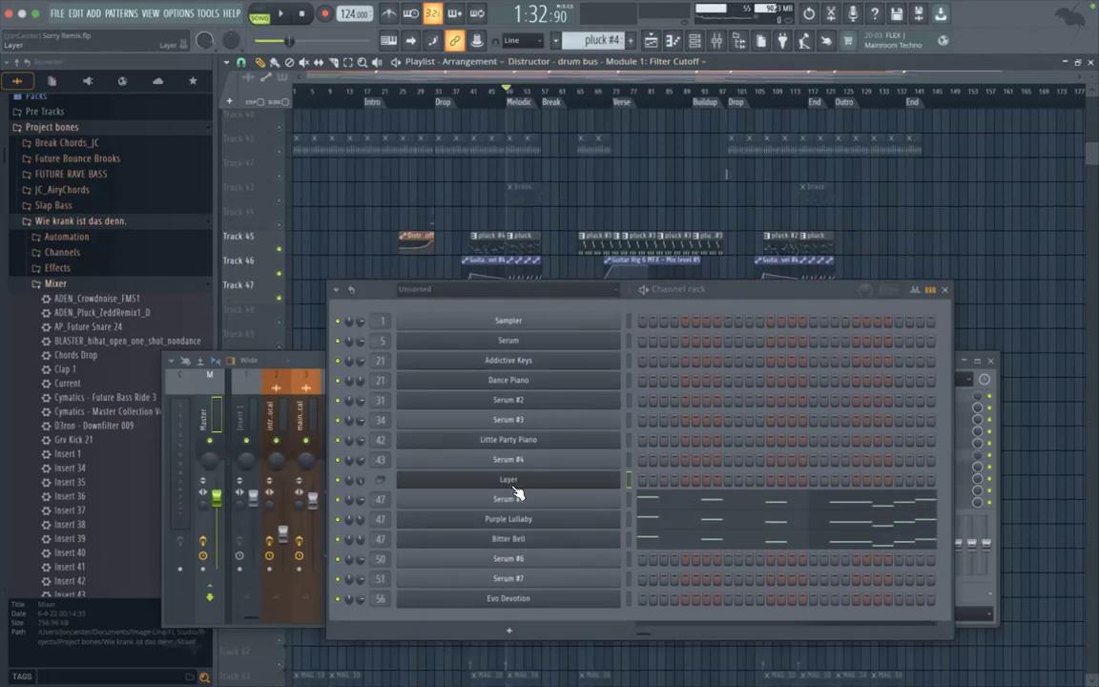
Step: Swap the Mixer presets for the Unsorted channel presets in the project bones and view the Layer channel's settings alongside them
{"action": "left_click", "coordinate": [55, 283]}
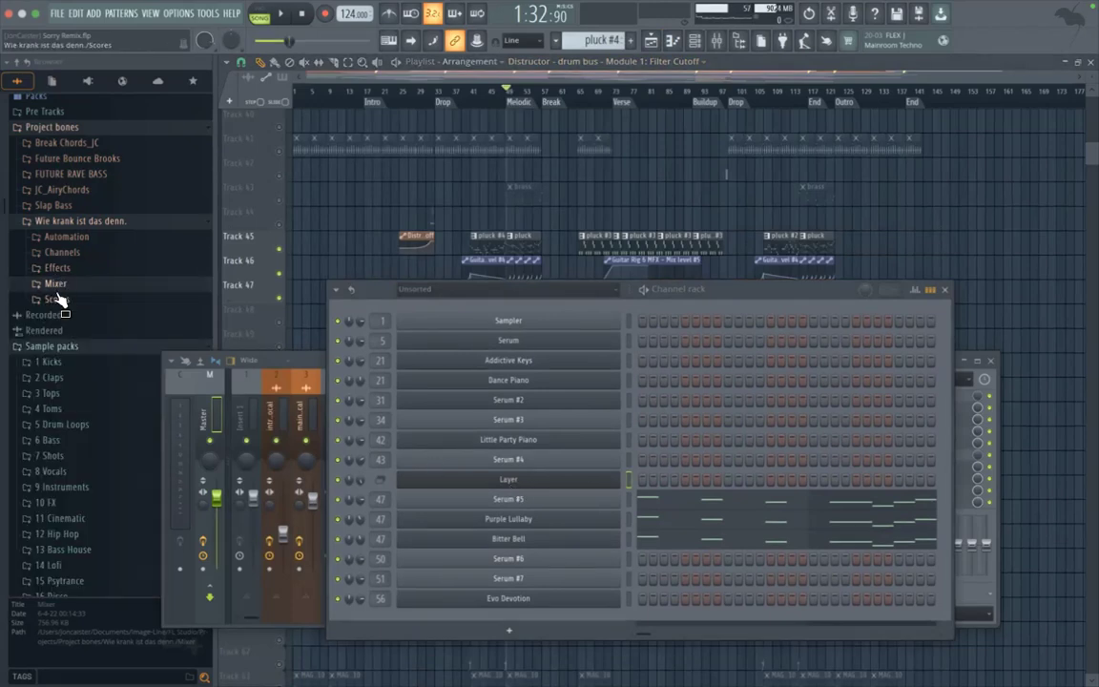
{"action": "left_click", "coordinate": [69, 254]}
{"action": "left_click", "coordinate": [73, 299]}
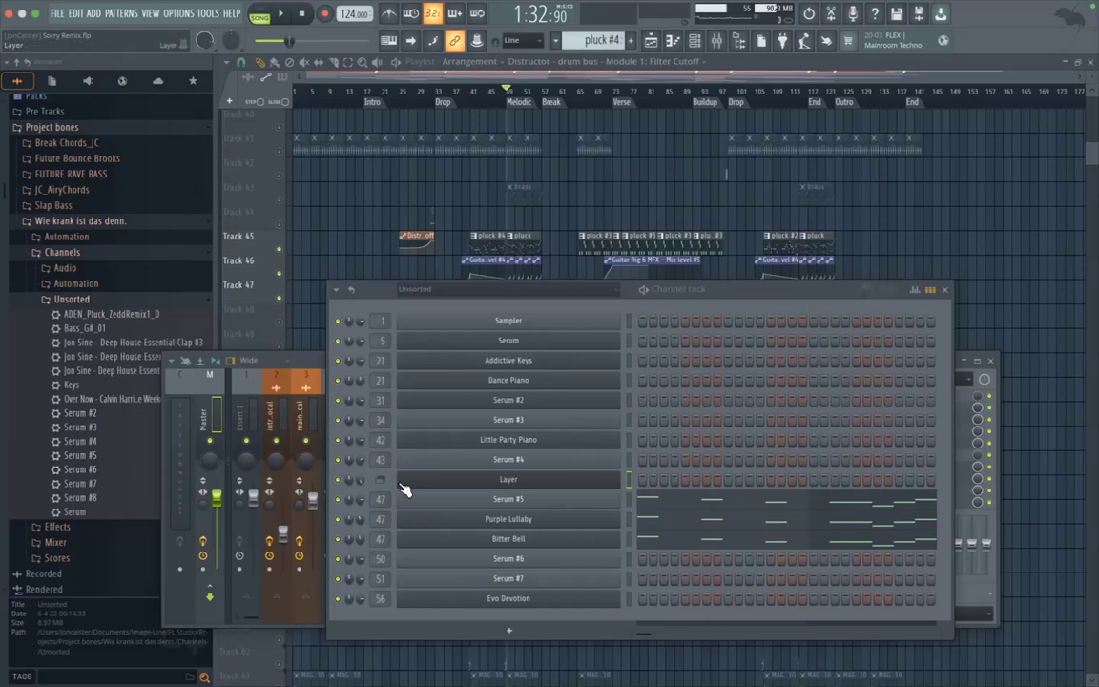
{"action": "left_click", "coordinate": [447, 481]}
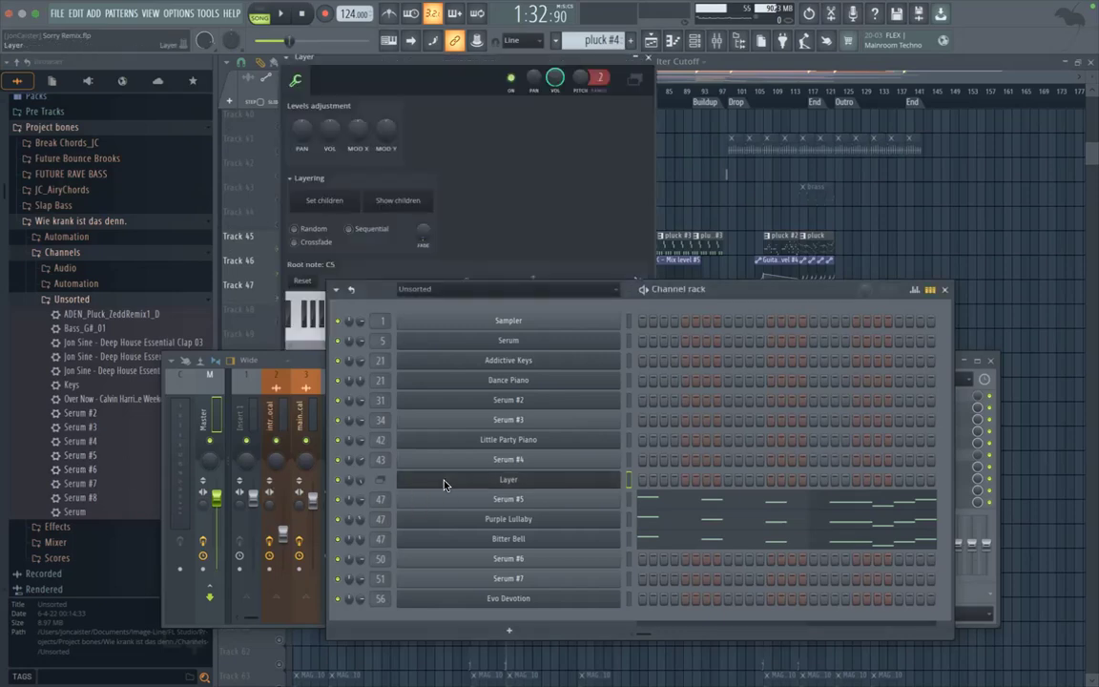
{"action": "left_click", "coordinate": [649, 61]}
Step: Collapse the Unsorted and Channels folders of the project bones and close the channel rack
{"action": "left_click", "coordinate": [106, 301]}
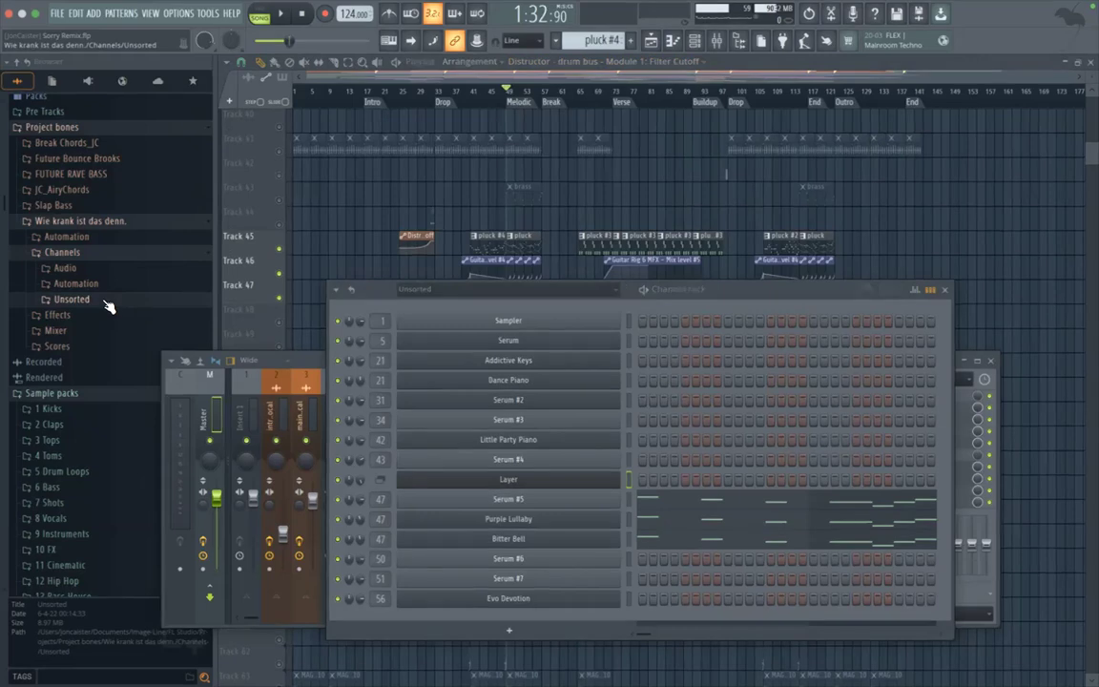
{"action": "left_click", "coordinate": [84, 254]}
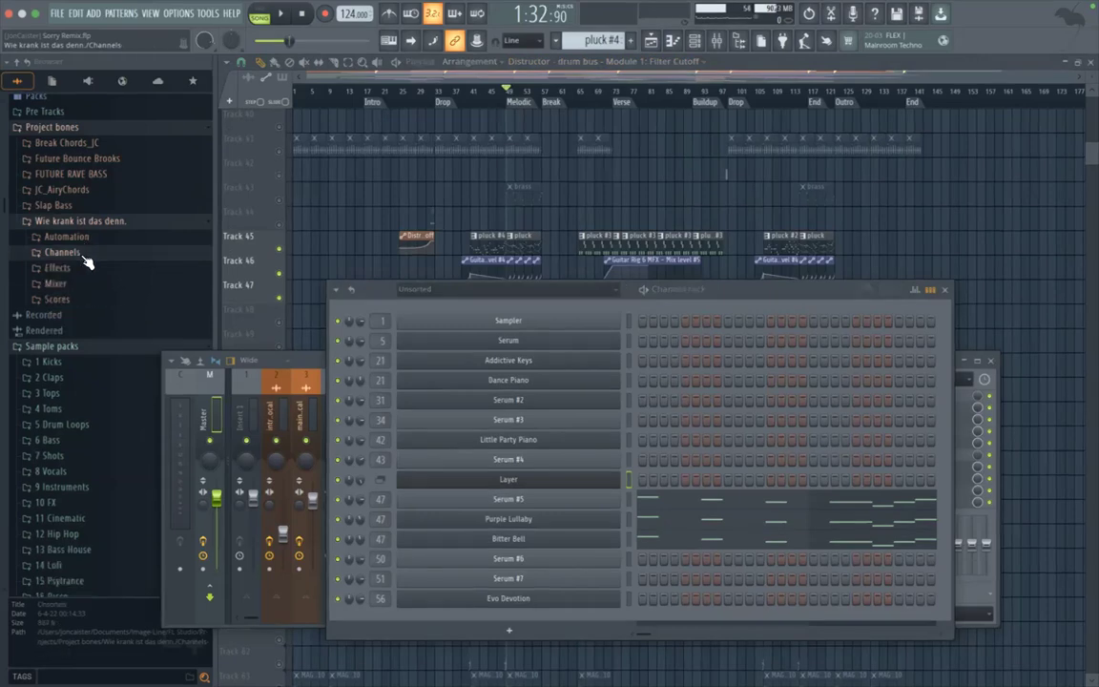
{"action": "left_click", "coordinate": [939, 291]}
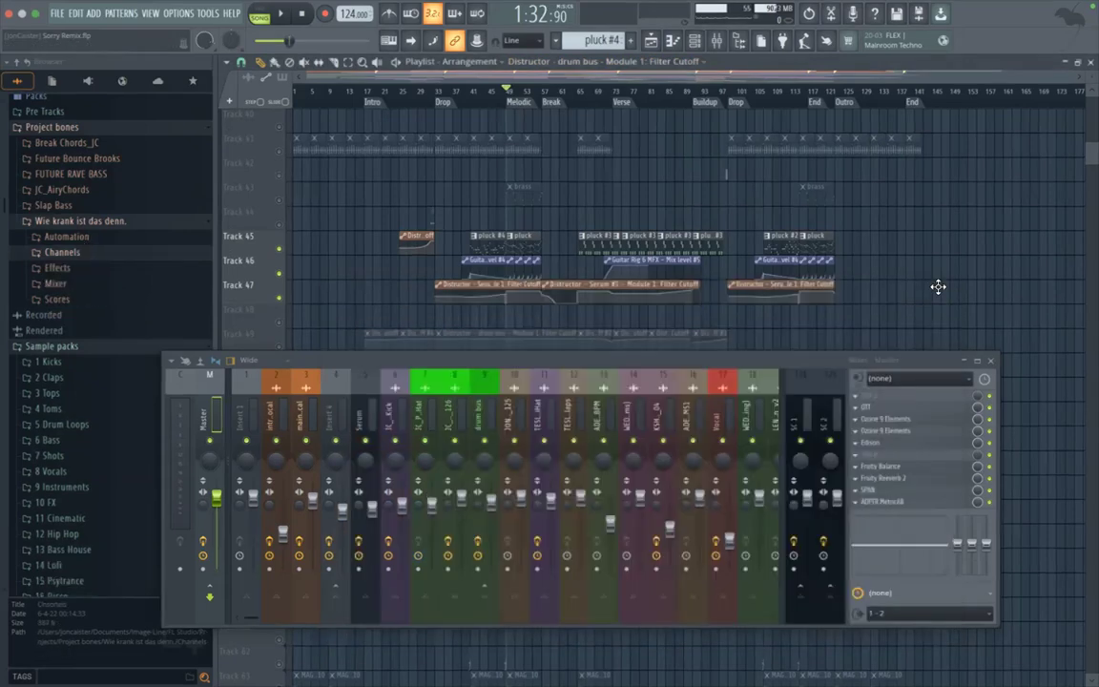